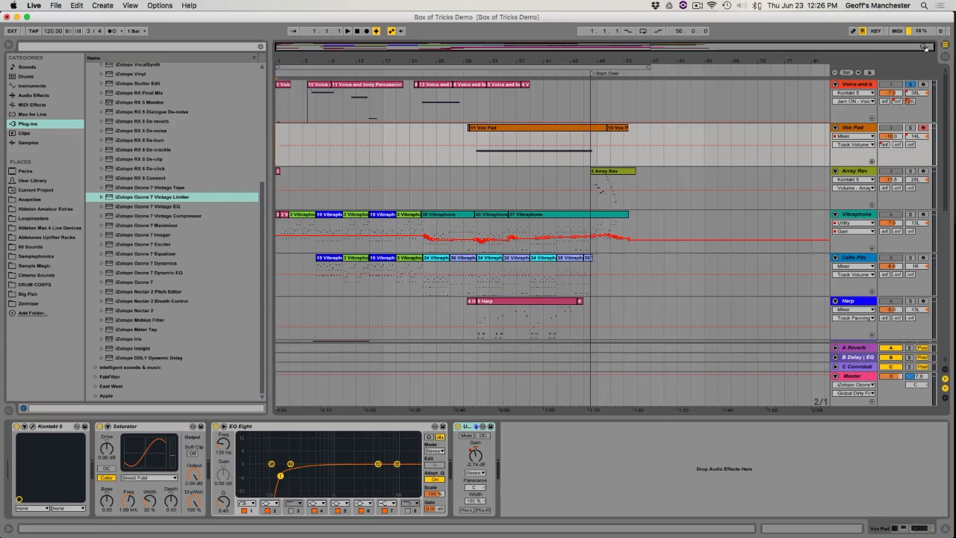
- Unsolo the Voice and Body Percussion track and play the arrangement from the start, looking over its tracks
{"action": "left_click", "coordinate": [907, 85]}
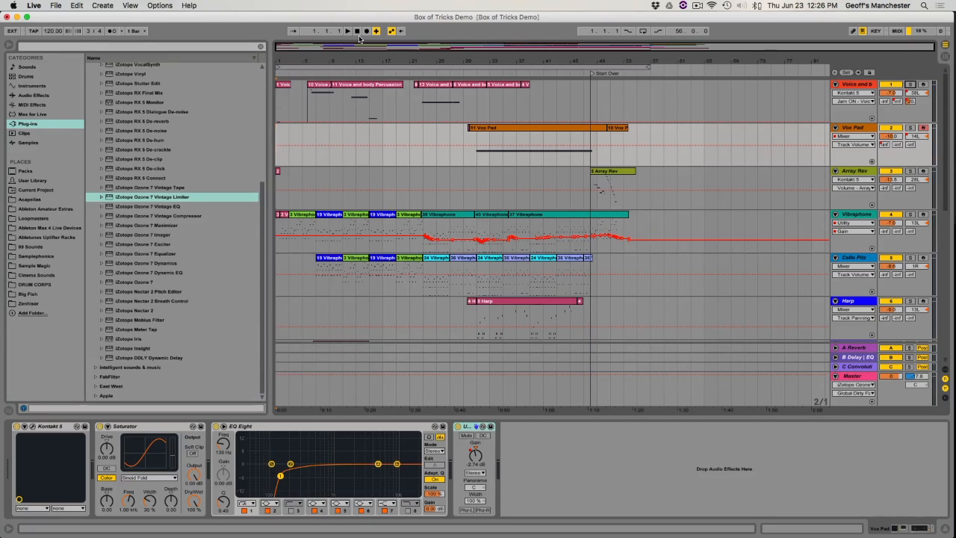
{"action": "key", "text": "space"}
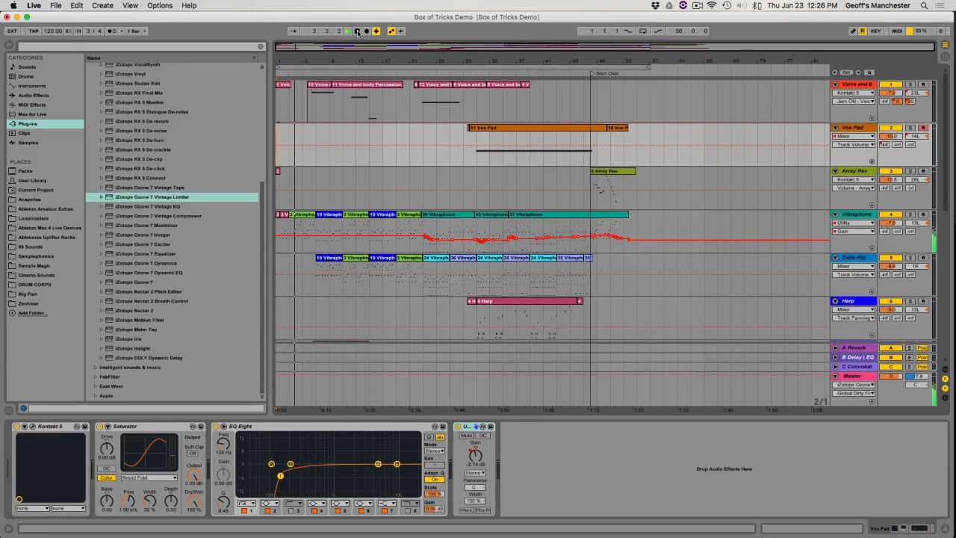
{"action": "scroll", "coordinate": [345, 216], "scroll_direction": "down", "scroll_amount": 5}
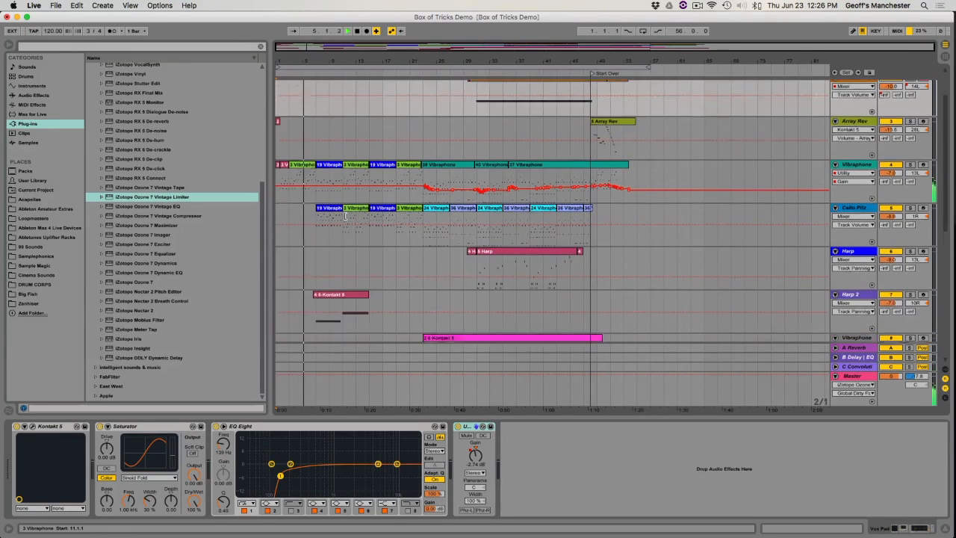
{"action": "scroll", "coordinate": [345, 216], "scroll_direction": "up", "scroll_amount": 3}
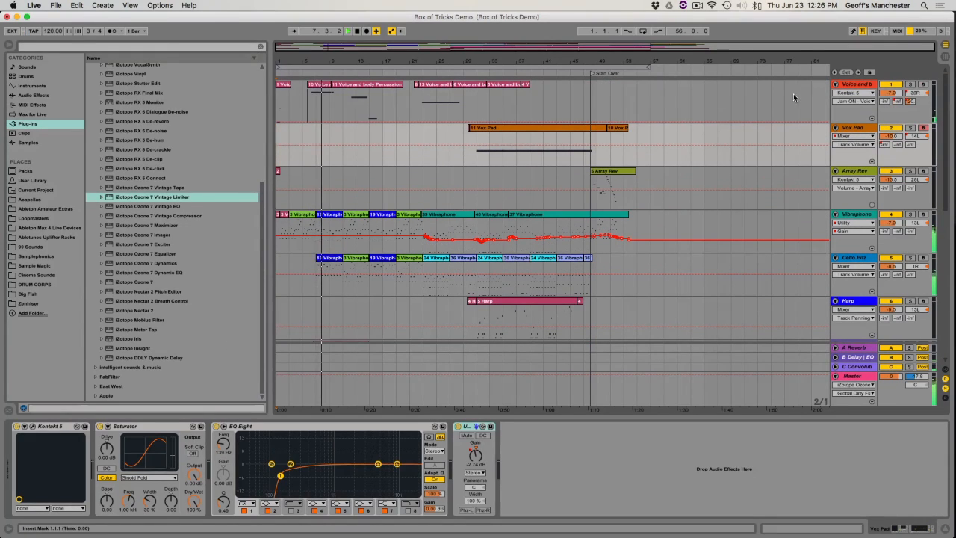
- Inspect the Kontakt instrument on the Voice and Body Percussion track during playback, and close its window
{"action": "left_click", "coordinate": [847, 89]}
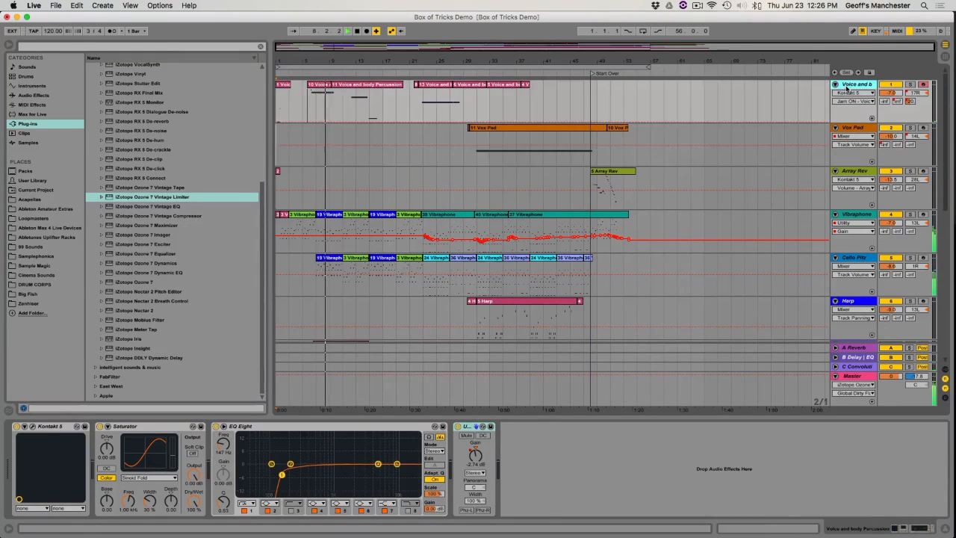
{"action": "left_click", "coordinate": [32, 427]}
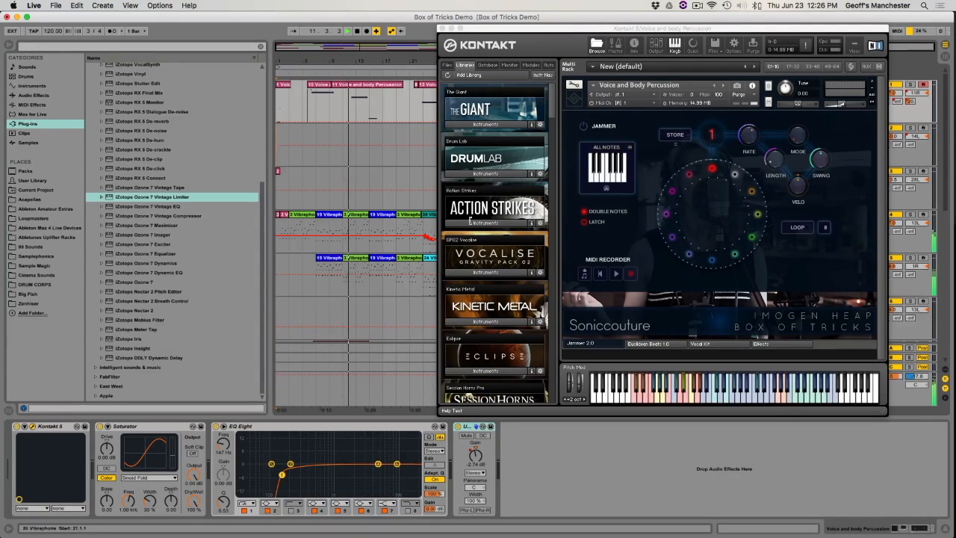
{"action": "left_click", "coordinate": [498, 34]}
{"action": "left_click", "coordinate": [818, 92]}
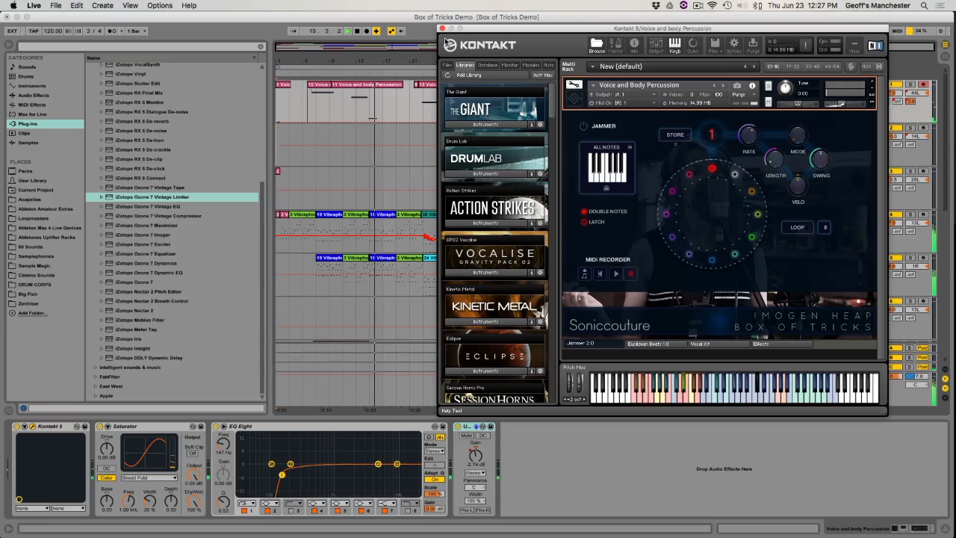
{"action": "left_click", "coordinate": [442, 29]}
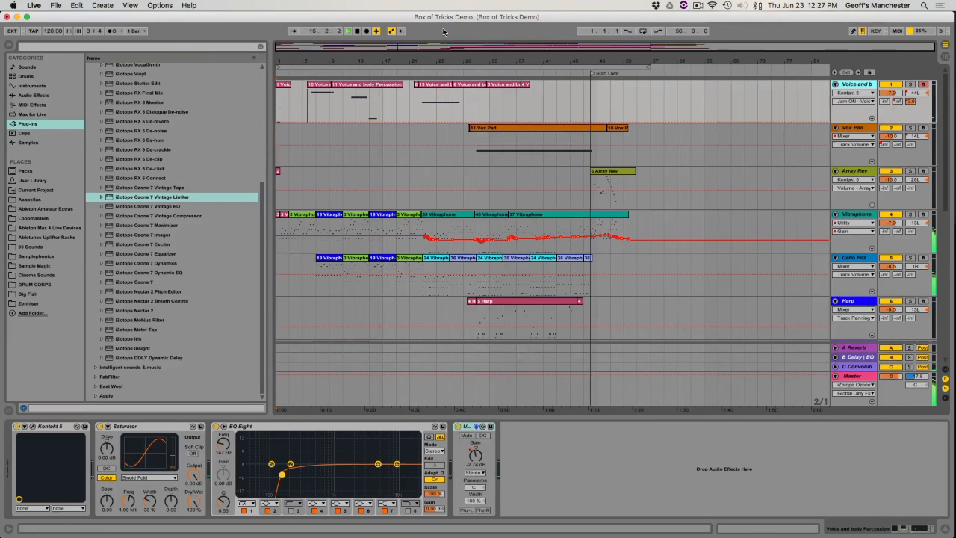
- View the Kontakt instrument on the teal Vibraphone track with its editor moved clear of the clips, and close it
{"action": "left_click", "coordinate": [864, 219]}
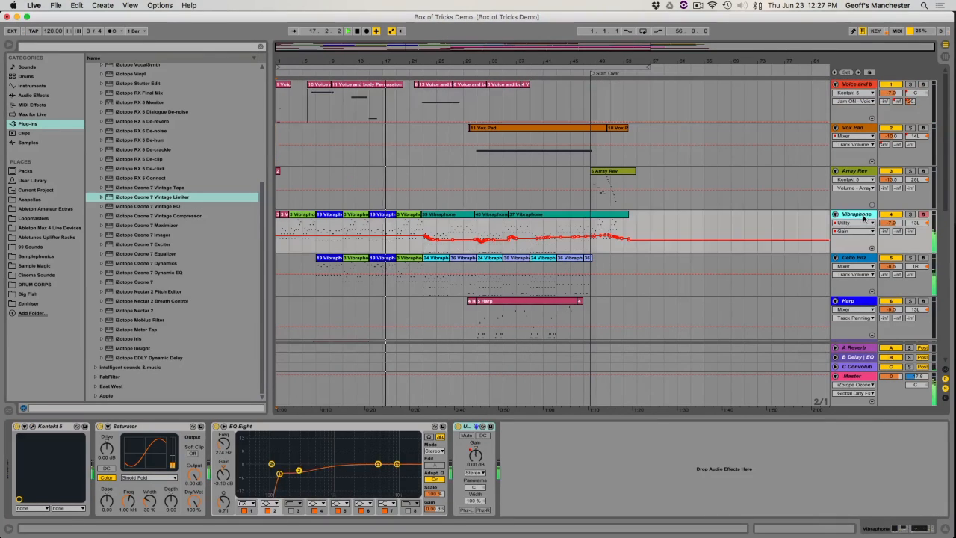
{"action": "left_click", "coordinate": [32, 428]}
{"action": "left_click_drag", "start_coordinate": [456, 143], "coordinate": [599, 34]}
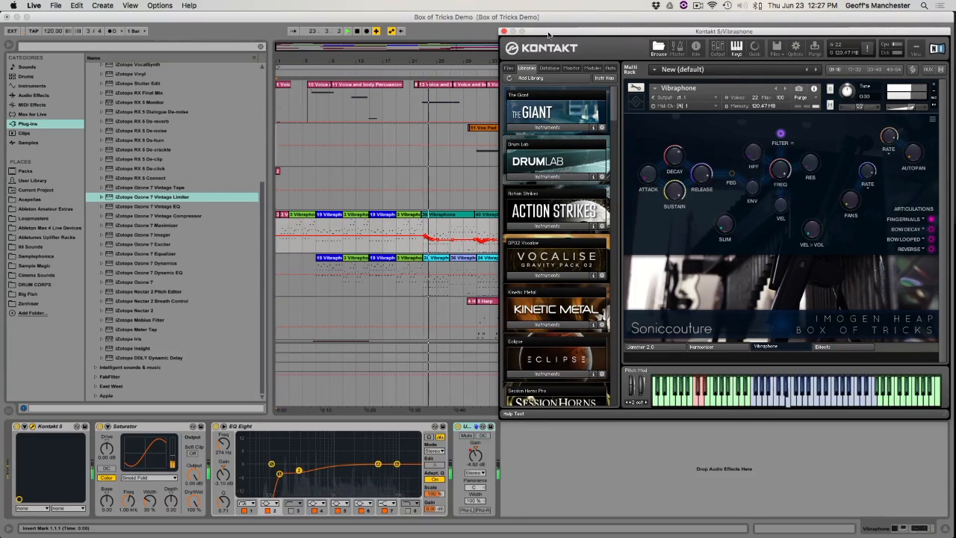
{"action": "left_click", "coordinate": [504, 31]}
- Inspect the Shruti Box instrument in Kontakt on the Shruti track and close its window
{"action": "scroll", "coordinate": [662, 191], "scroll_direction": "down", "scroll_amount": 5}
{"action": "scroll", "coordinate": [662, 191], "scroll_direction": "down", "scroll_amount": 3}
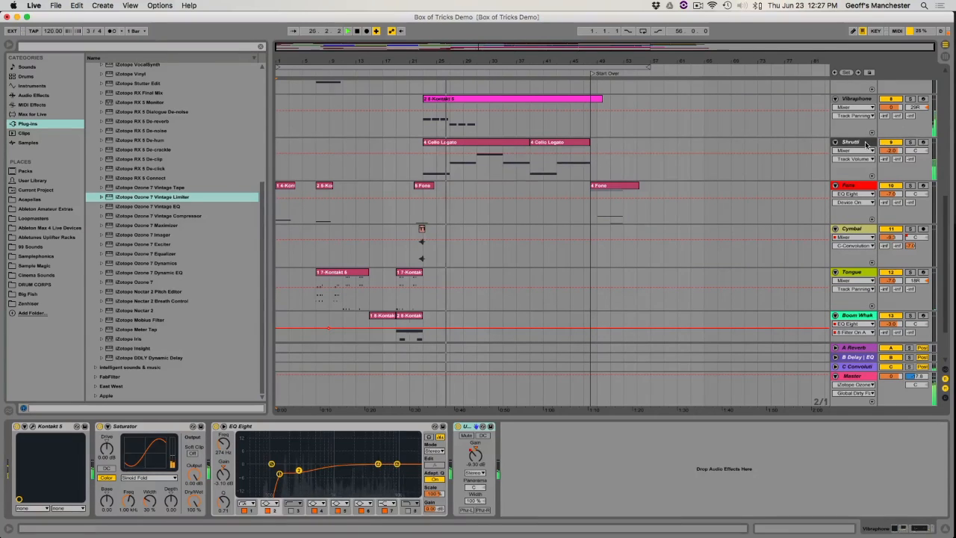
{"action": "left_click", "coordinate": [866, 145]}
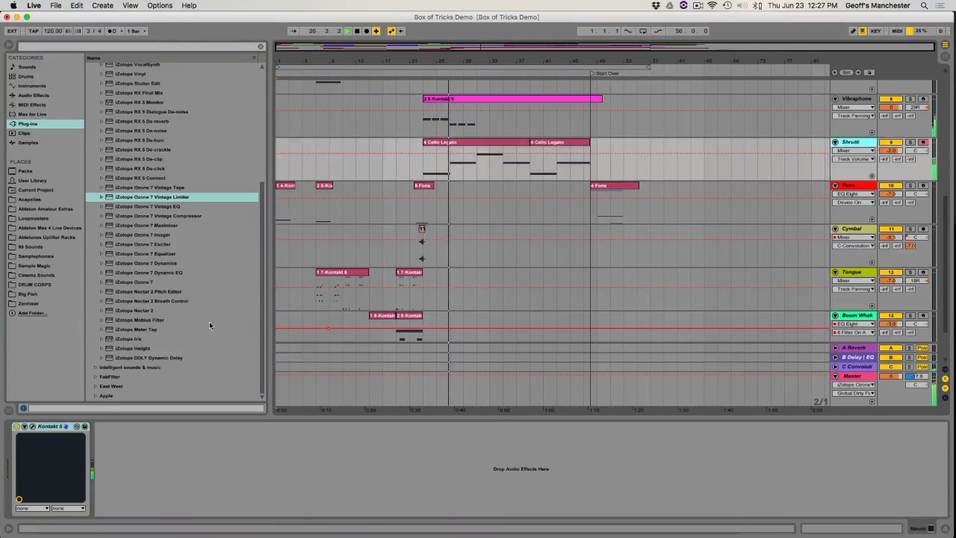
{"action": "left_click", "coordinate": [32, 427]}
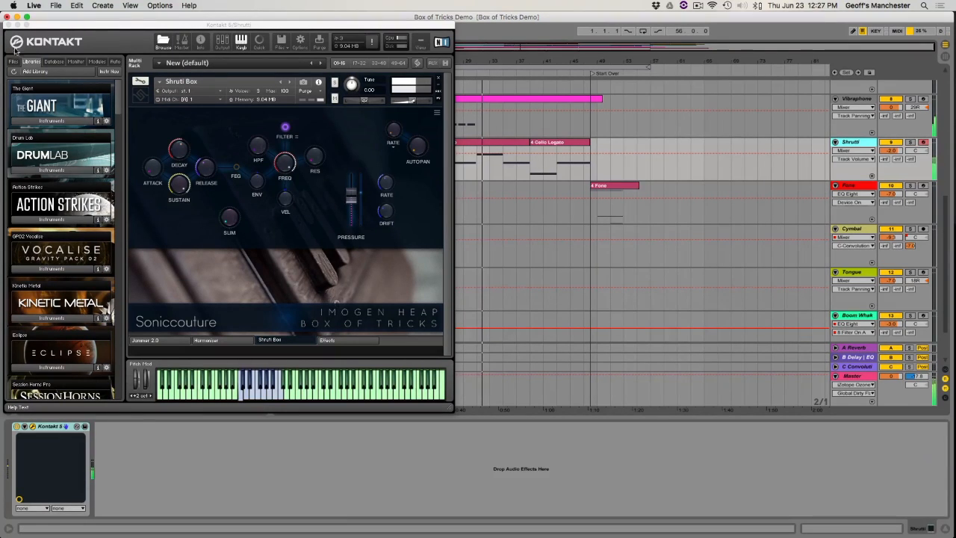
{"action": "left_click", "coordinate": [9, 25]}
- Examine the Vocal Pad's effects and Harmoniser settings in Kontakt on the Vox Pad track, and close the window
{"action": "scroll", "coordinate": [585, 253], "scroll_direction": "up", "scroll_amount": 10}
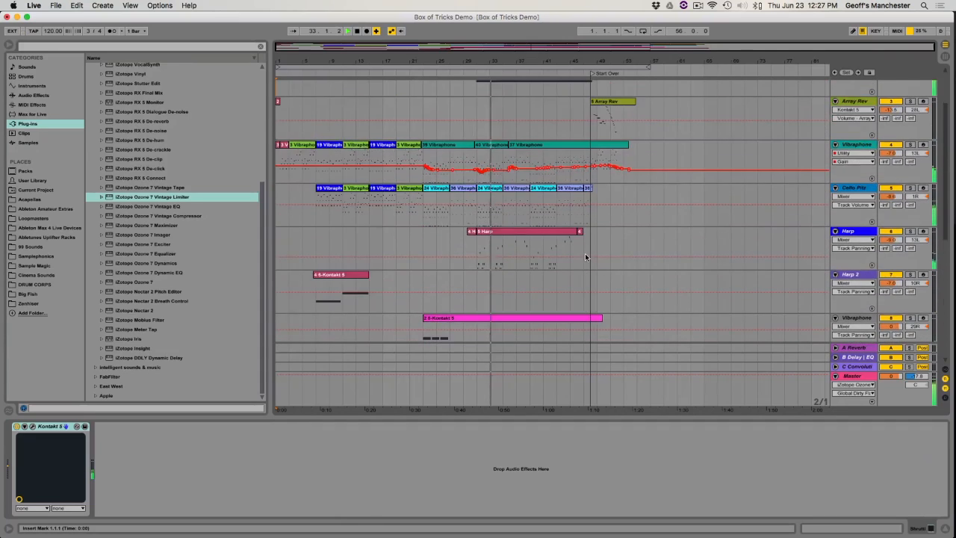
{"action": "left_click", "coordinate": [852, 127]}
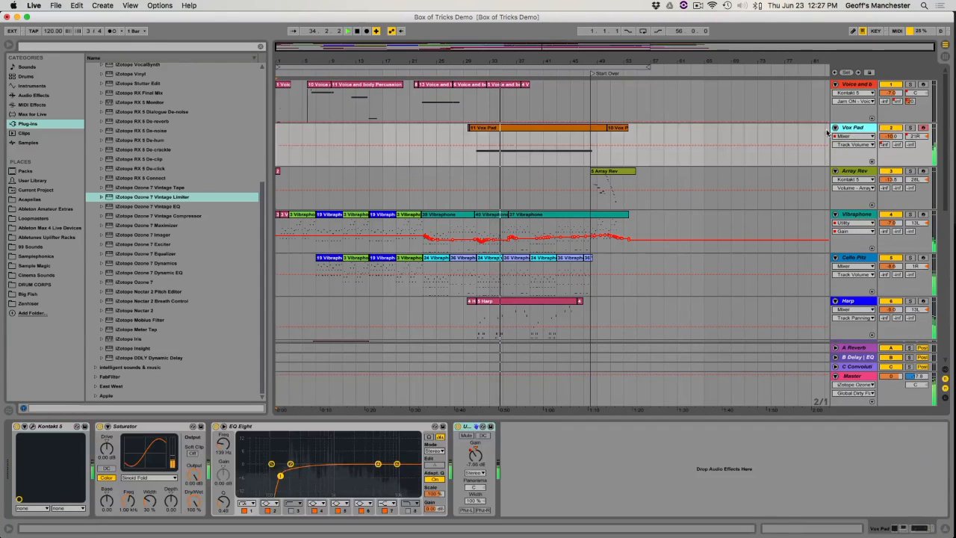
{"action": "left_click", "coordinate": [33, 428]}
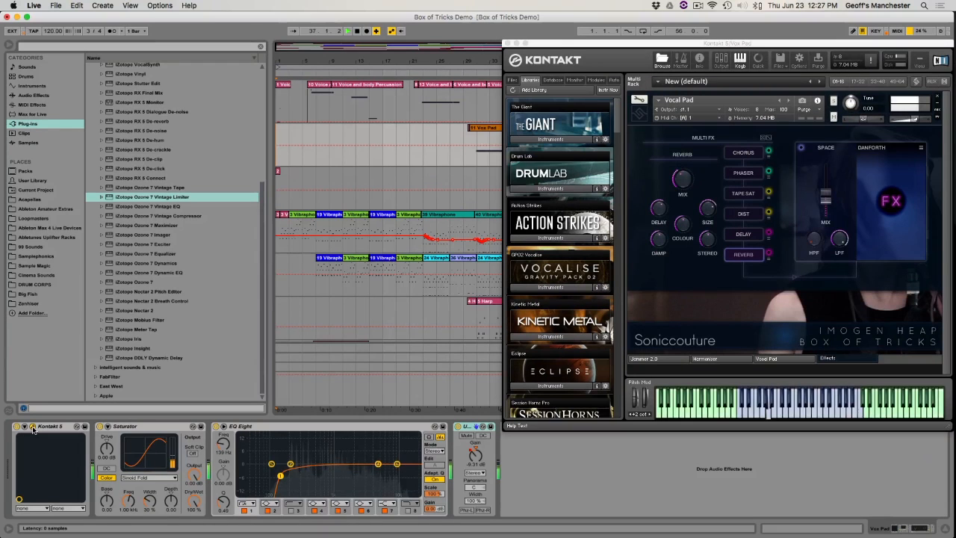
{"action": "left_click_drag", "start_coordinate": [672, 47], "coordinate": [589, 45]}
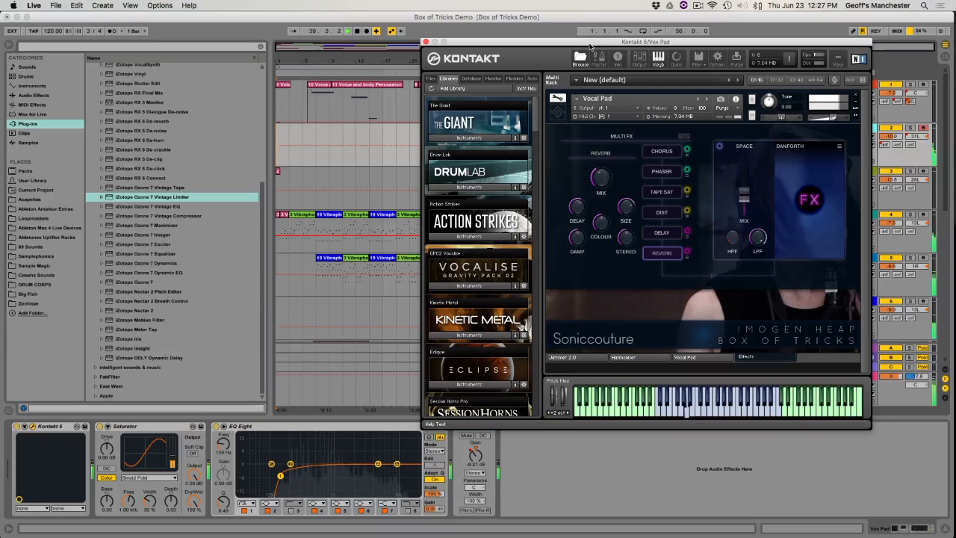
{"action": "left_click", "coordinate": [648, 358]}
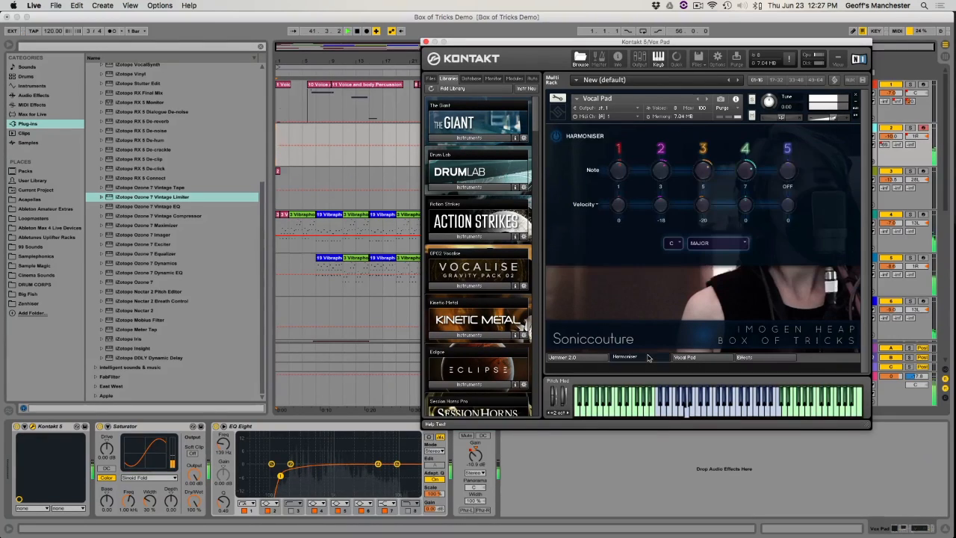
{"action": "left_click", "coordinate": [426, 42]}
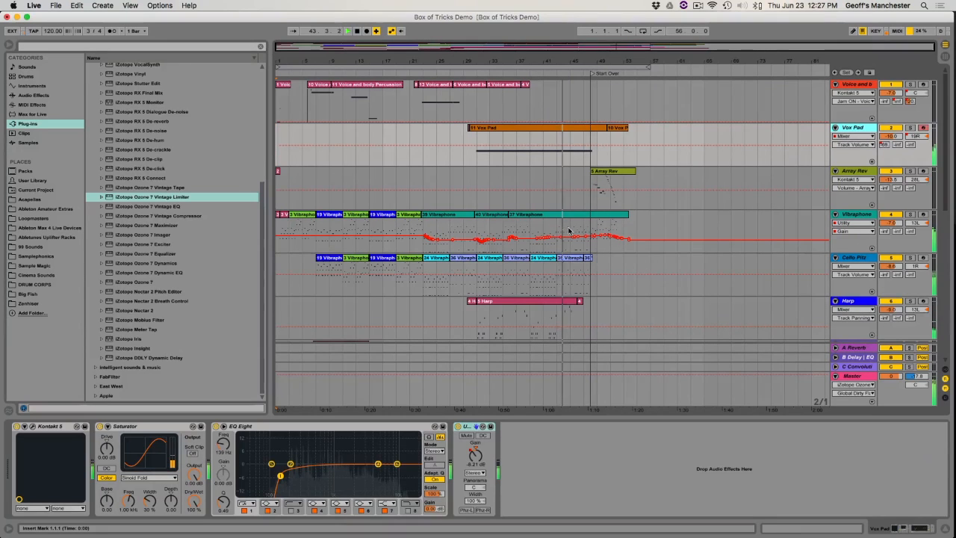
- Examine the clips across all tracks while the arrangement plays out, and zoom in on the closing section of the timeline
{"action": "scroll", "coordinate": [653, 258], "scroll_direction": "down", "scroll_amount": 1}
{"action": "scroll", "coordinate": [653, 256], "scroll_direction": "down", "scroll_amount": 6}
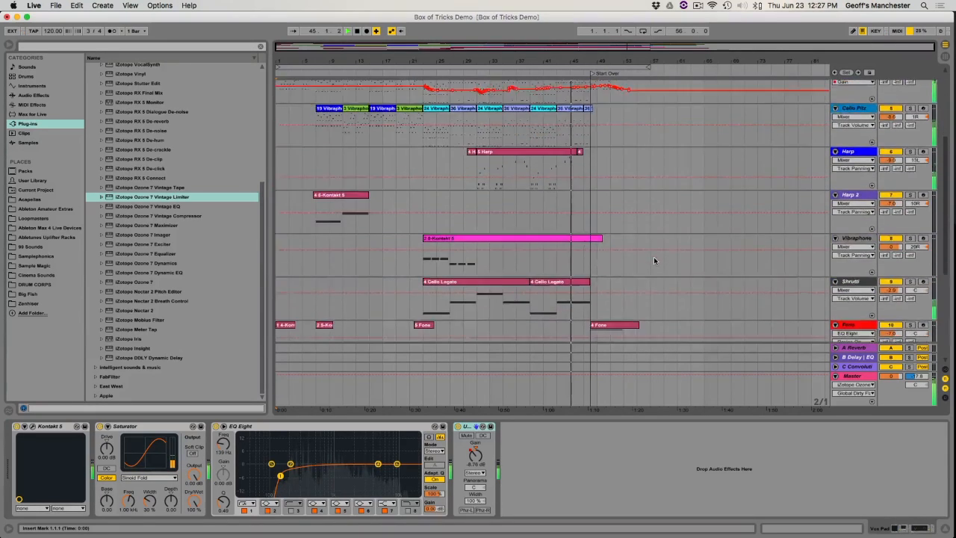
{"action": "scroll", "coordinate": [654, 256], "scroll_direction": "up", "scroll_amount": 6}
{"action": "scroll", "coordinate": [653, 256], "scroll_direction": "up", "scroll_amount": 2}
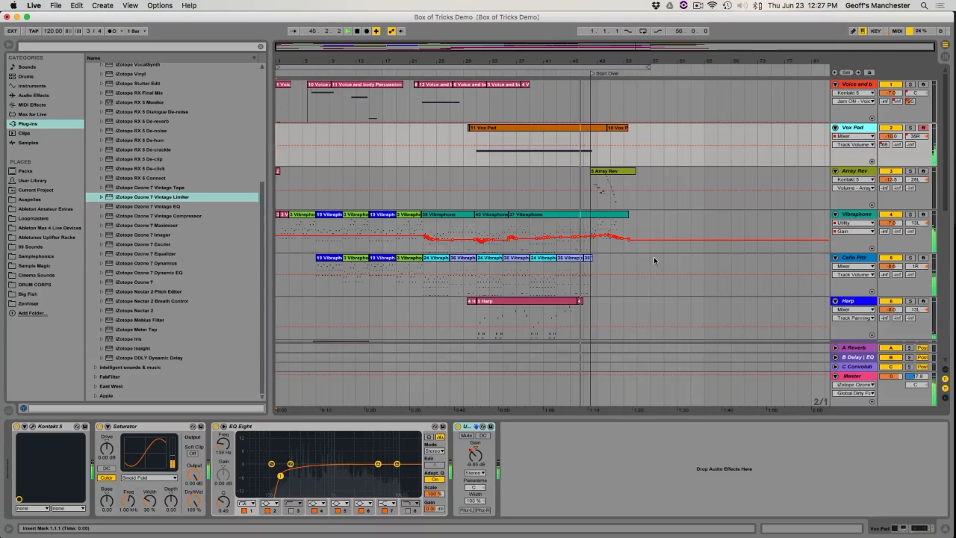
{"action": "scroll", "coordinate": [653, 257], "scroll_direction": "down", "scroll_amount": 10}
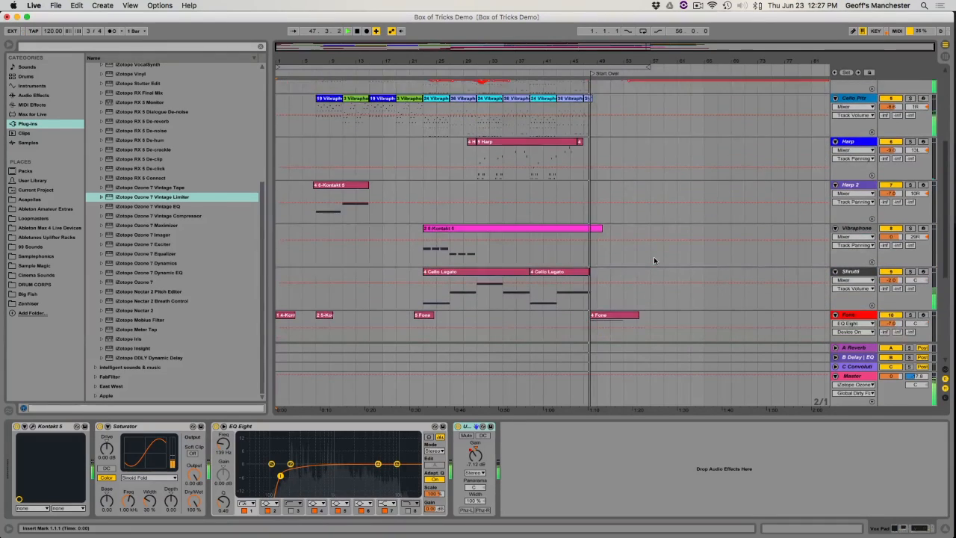
{"action": "scroll", "coordinate": [653, 260], "scroll_direction": "up", "scroll_amount": 9}
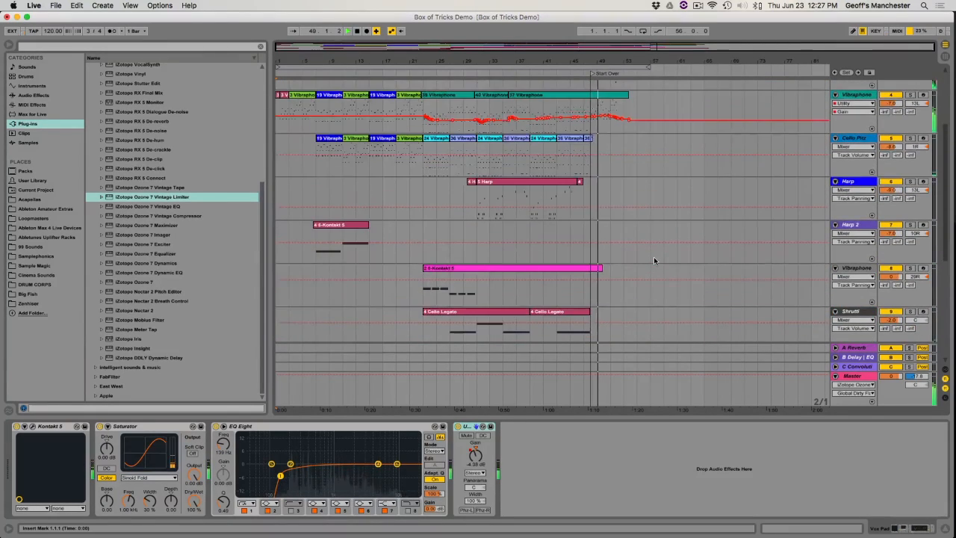
{"action": "scroll", "coordinate": [653, 260], "scroll_direction": "up", "scroll_amount": 1}
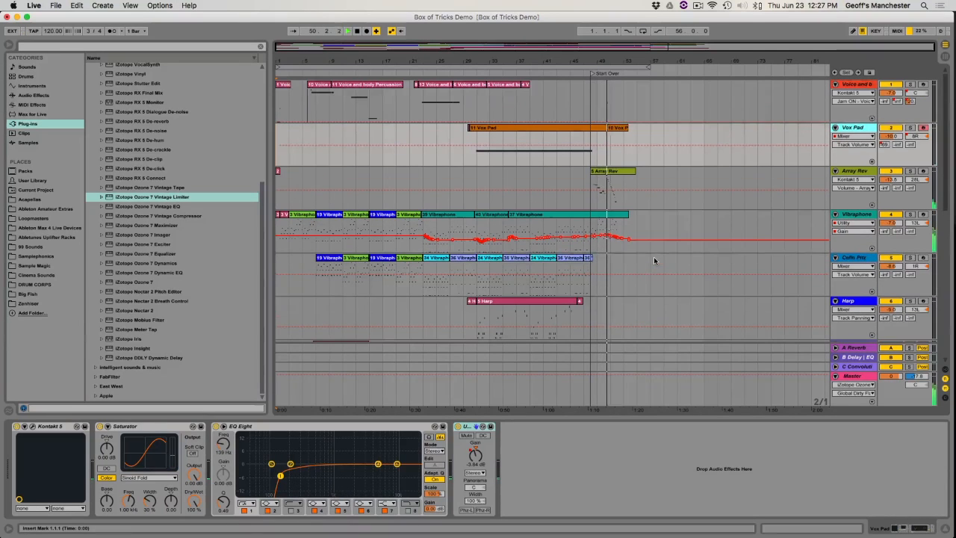
{"action": "mouse_move", "coordinate": [622, 63]}
{"action": "left_mouse_down"}
{"action": "mouse_move", "coordinate": [621, 123]}
{"action": "mouse_move", "coordinate": [623, 65]}
{"action": "left_mouse_up"}
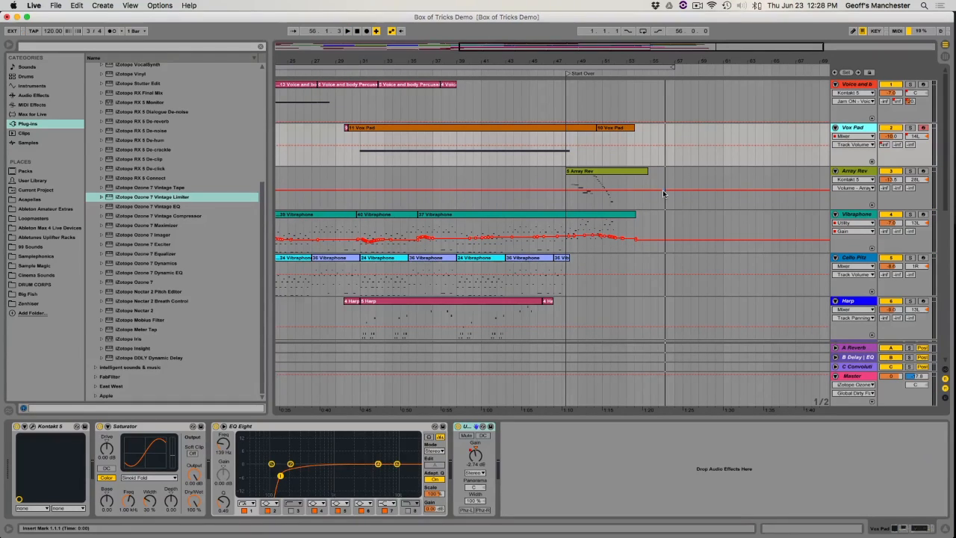
- Reopen Kontakt on the Voice and Body Percussion track, expand the Box of Tricks instrument list, and move the window off the track's header
{"action": "left_click", "coordinate": [862, 86]}
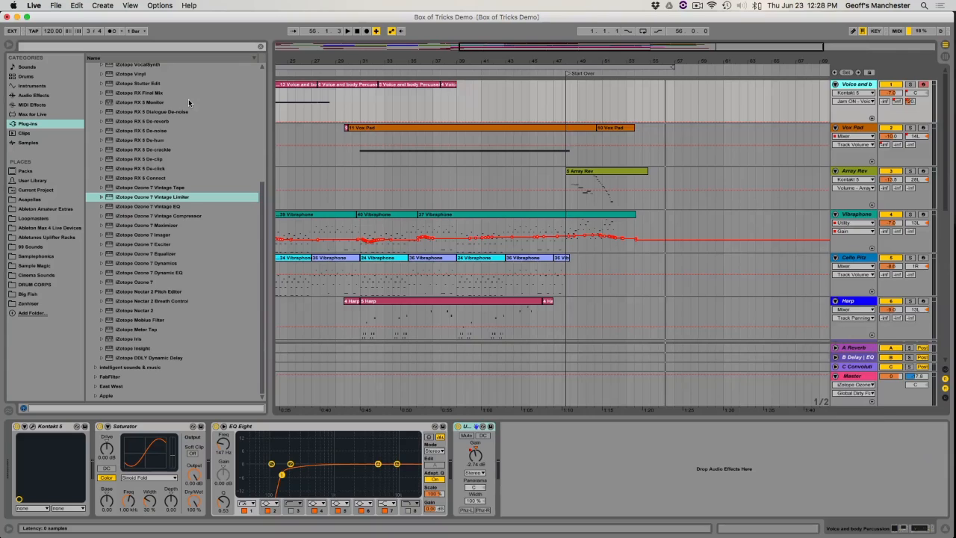
{"action": "left_click", "coordinate": [32, 427]}
{"action": "scroll", "coordinate": [517, 309], "scroll_direction": "down", "scroll_amount": 20}
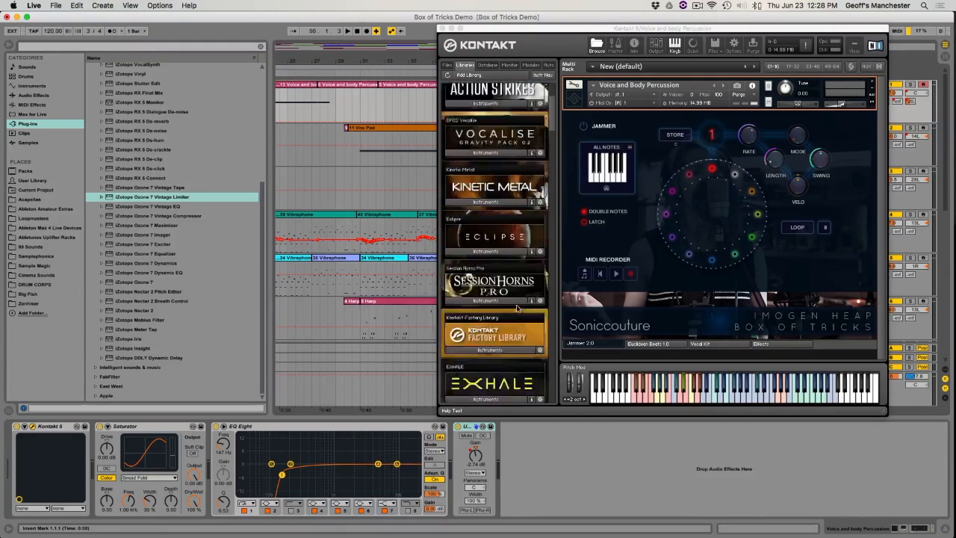
{"action": "scroll", "coordinate": [517, 308], "scroll_direction": "up", "scroll_amount": 5}
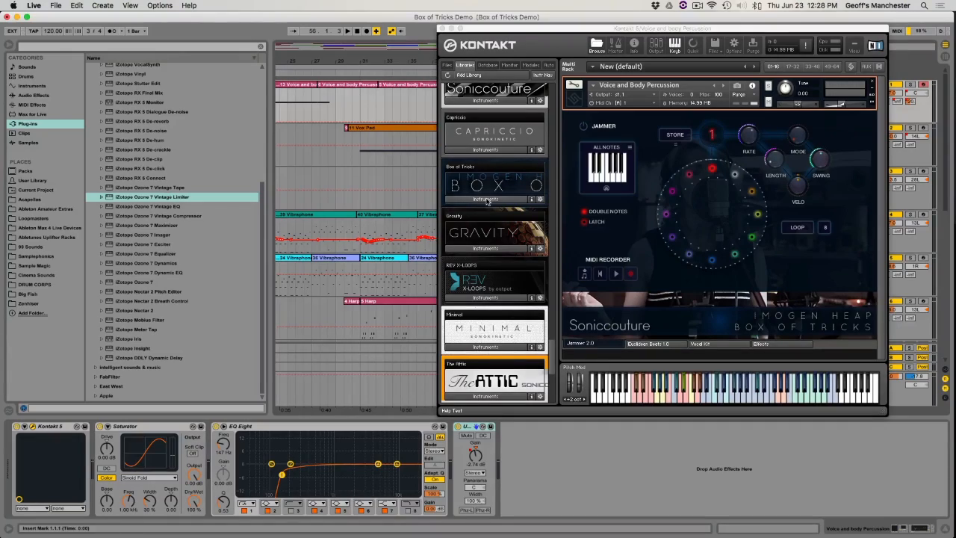
{"action": "left_click", "coordinate": [486, 199]}
{"action": "left_click_drag", "start_coordinate": [526, 30], "coordinate": [142, 29]}
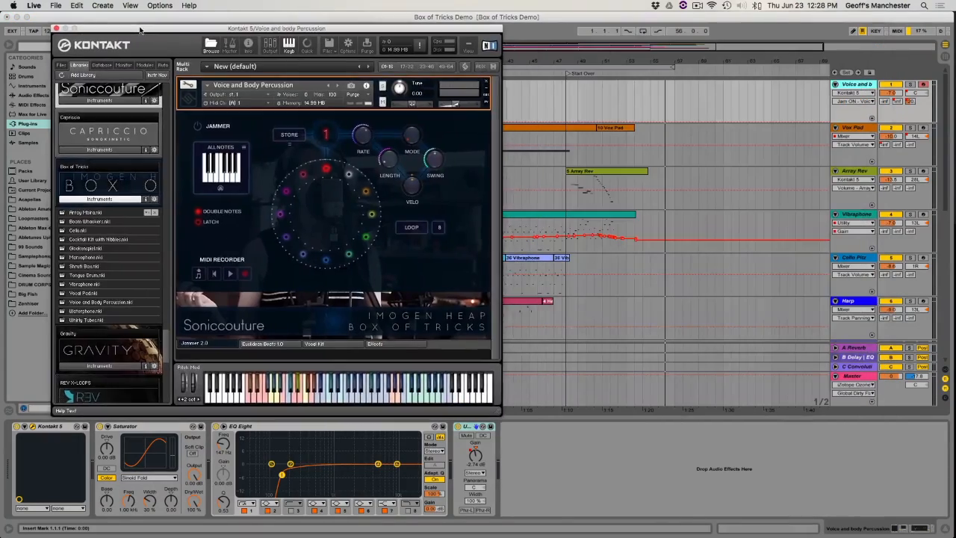
{"action": "left_click_drag", "start_coordinate": [338, 28], "coordinate": [728, 116]}
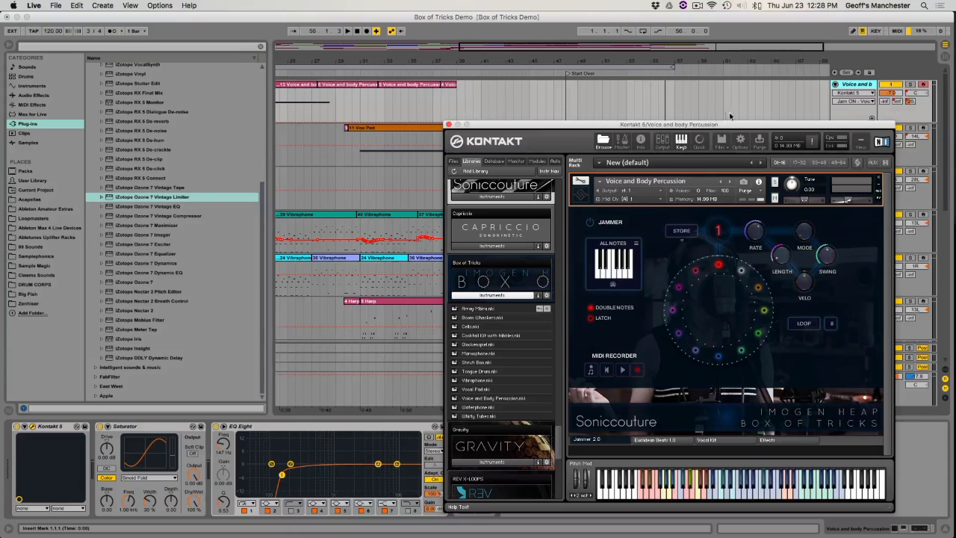
{"action": "left_click", "coordinate": [847, 85]}
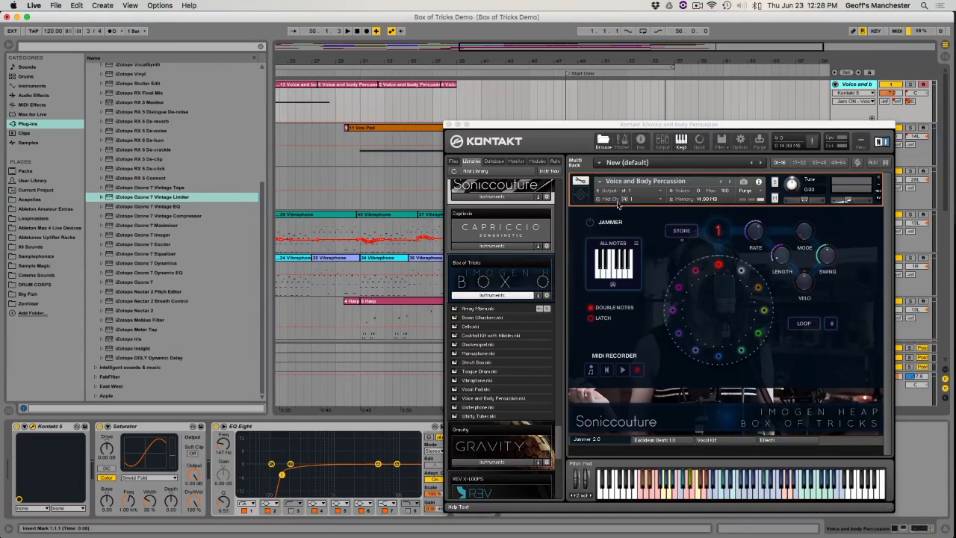
- View the Vocal Kit settings of Voice and Body Percussion and set the Space reverb among its effects to Staircase 2
{"action": "left_click", "coordinate": [707, 439]}
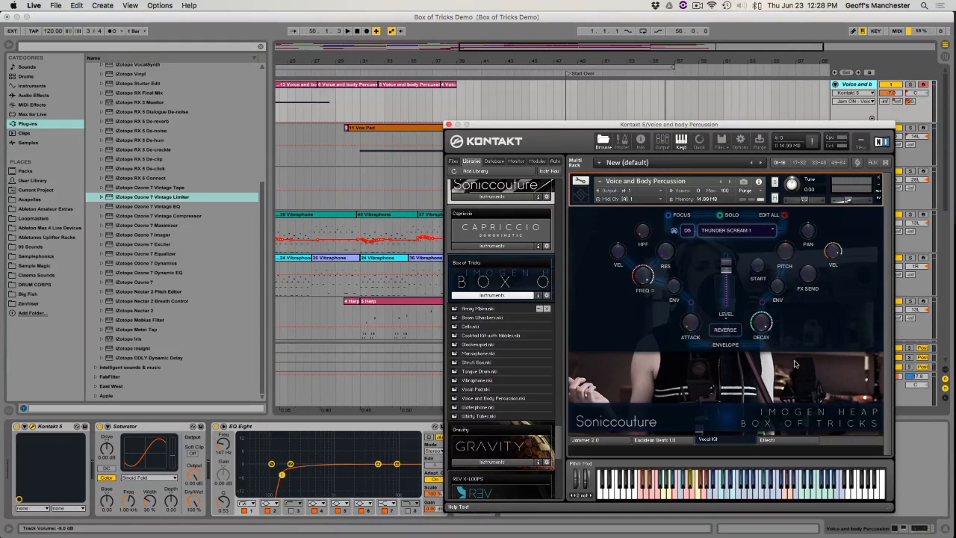
{"action": "left_click", "coordinate": [796, 442]}
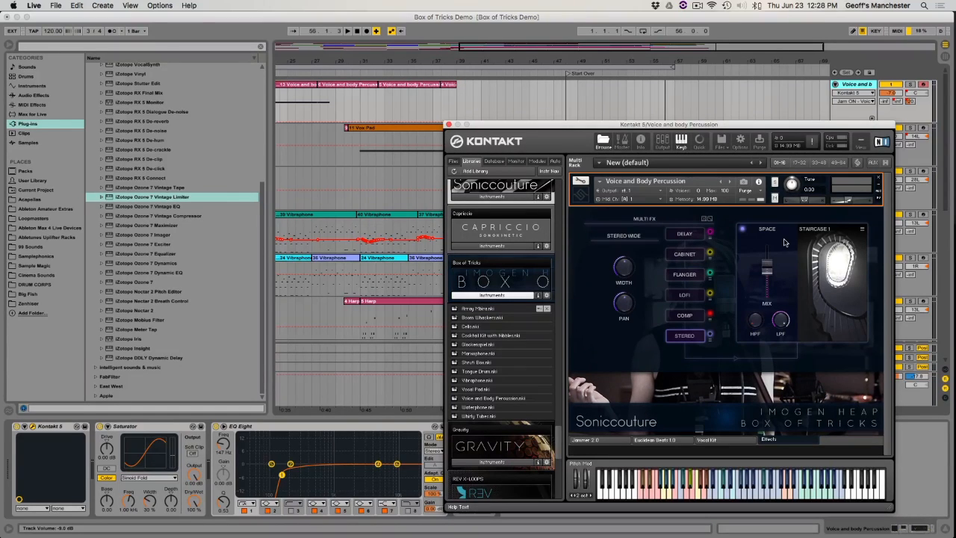
{"action": "left_click", "coordinate": [863, 230]}
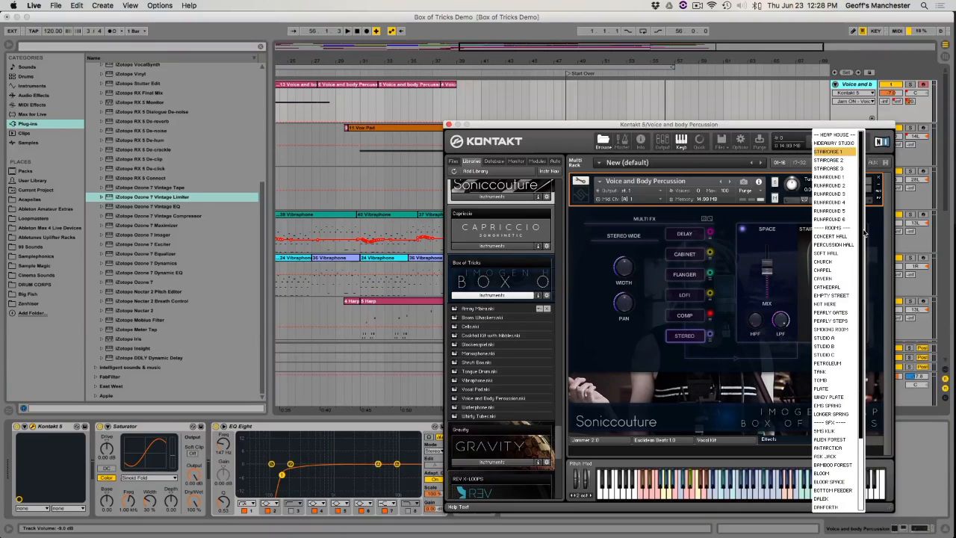
{"action": "left_click", "coordinate": [845, 162]}
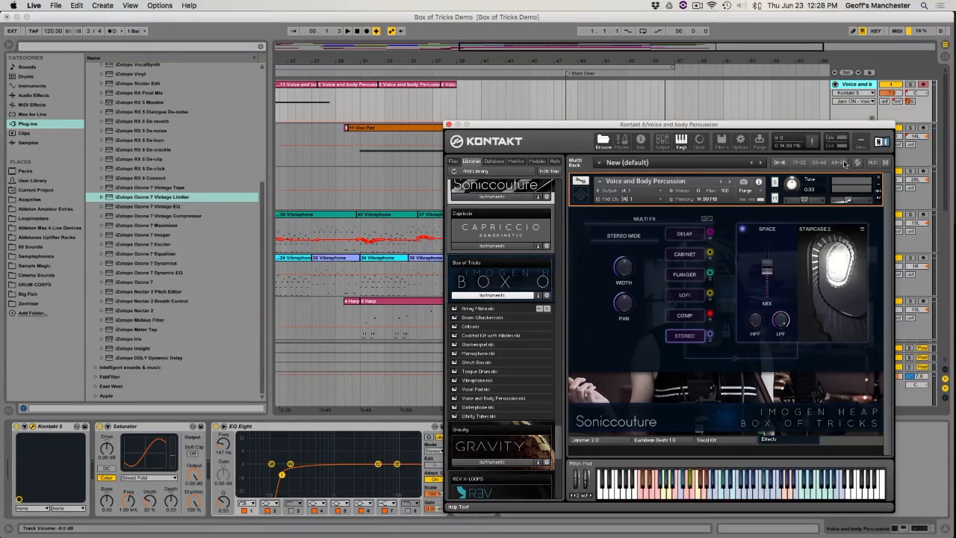
- Set the Space reverb of Voice and Body Percussion to Runaround 6 and view its Euclidean Beats, Jammer and Vocal Kit pages
{"action": "left_click", "coordinate": [859, 233]}
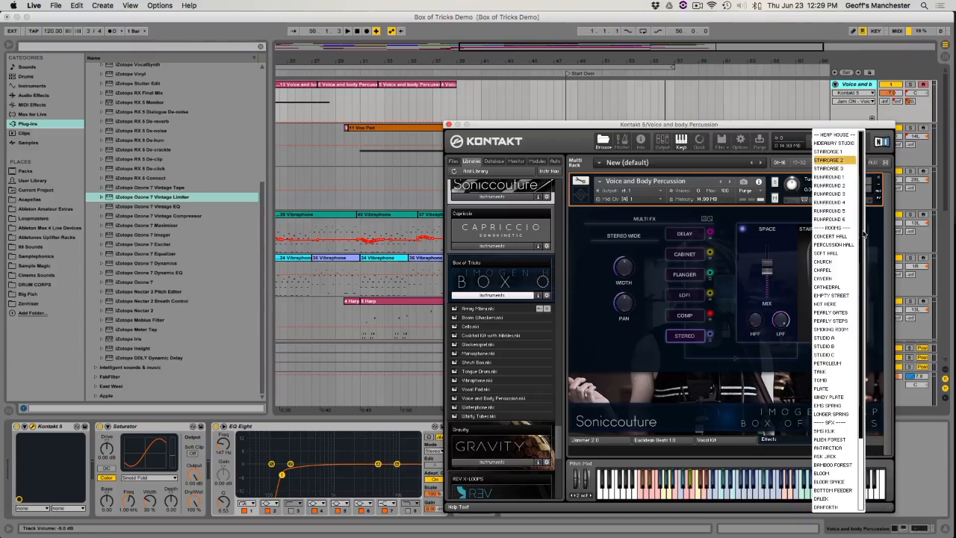
{"action": "left_click", "coordinate": [840, 217]}
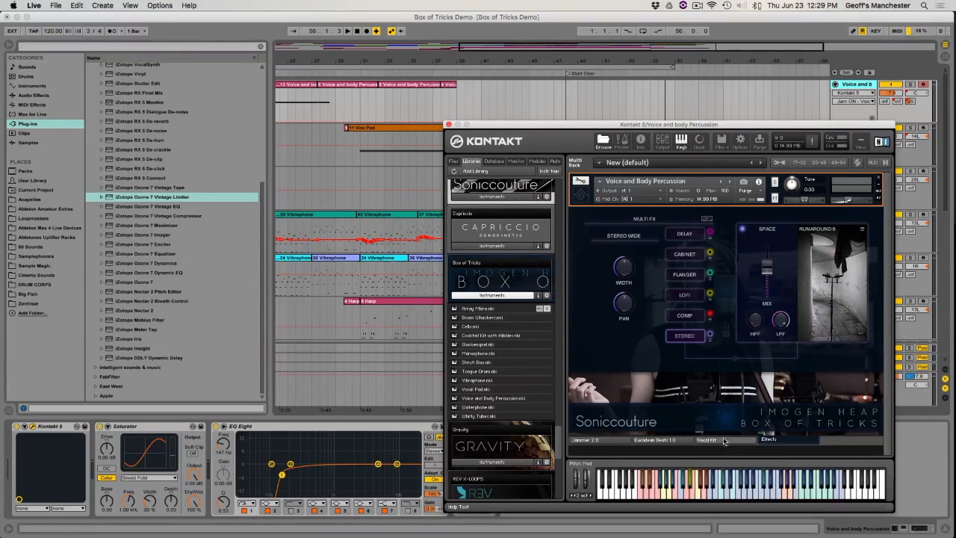
{"action": "left_click", "coordinate": [656, 439]}
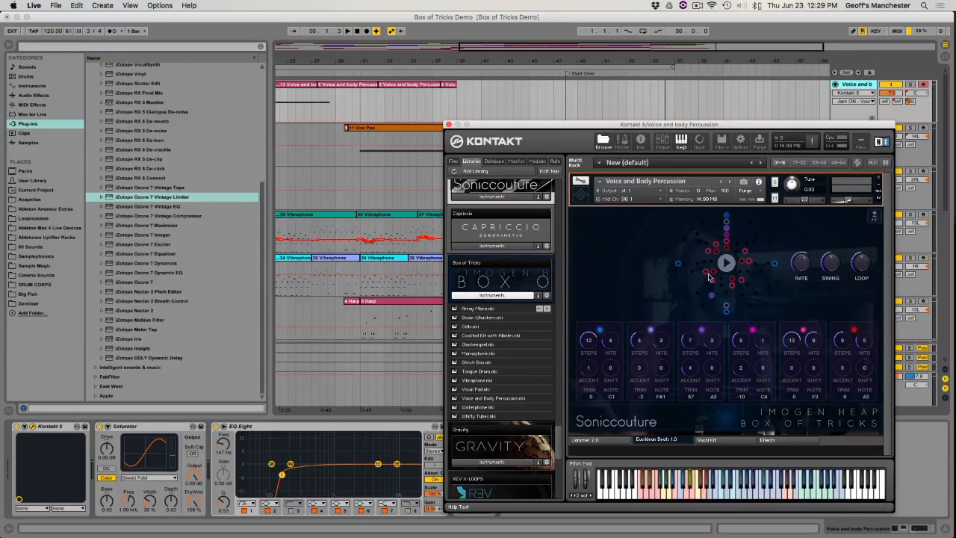
{"action": "left_click", "coordinate": [590, 440]}
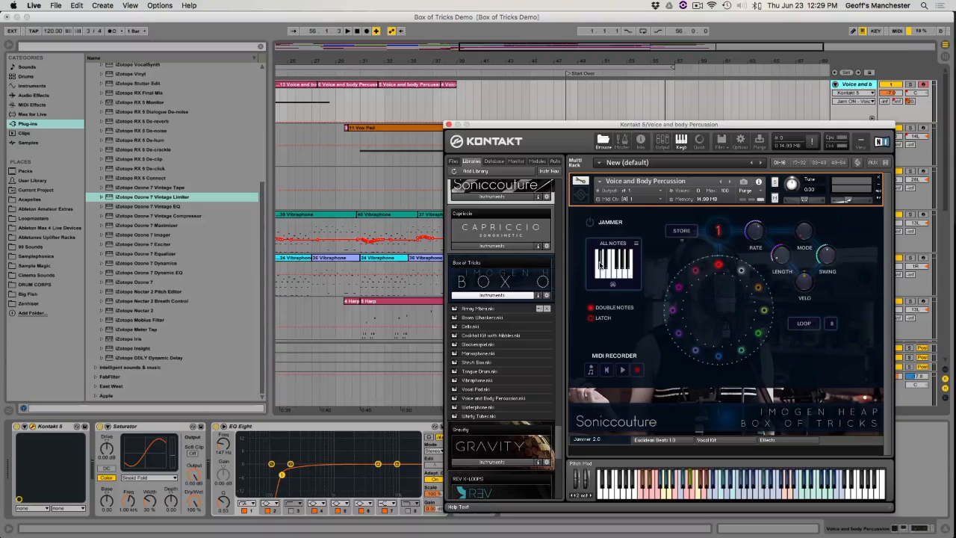
{"action": "left_click", "coordinate": [706, 439]}
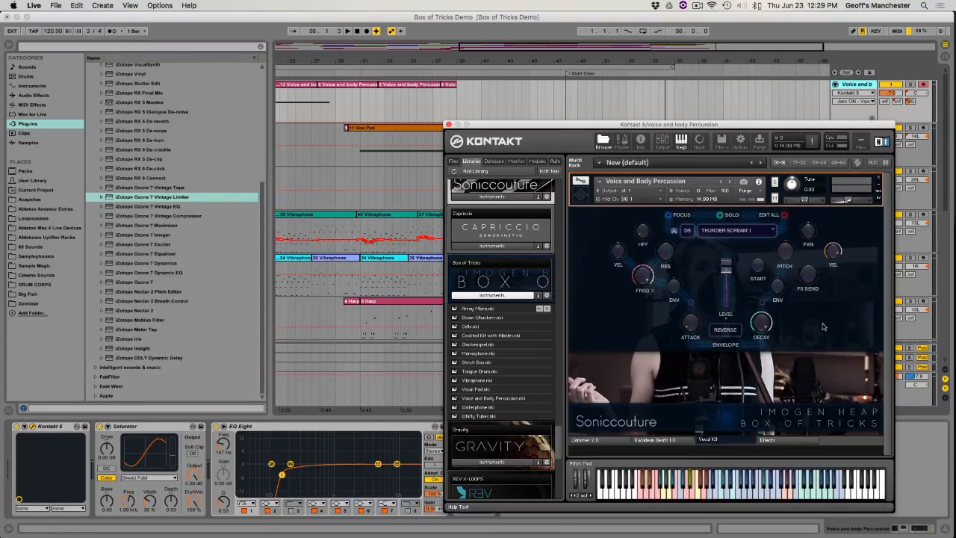
- Close the Kontakt window, solo the Voice and Body Percussion track, and play the arrangement from the start
{"action": "left_click_drag", "start_coordinate": [735, 128], "coordinate": [536, 79]}
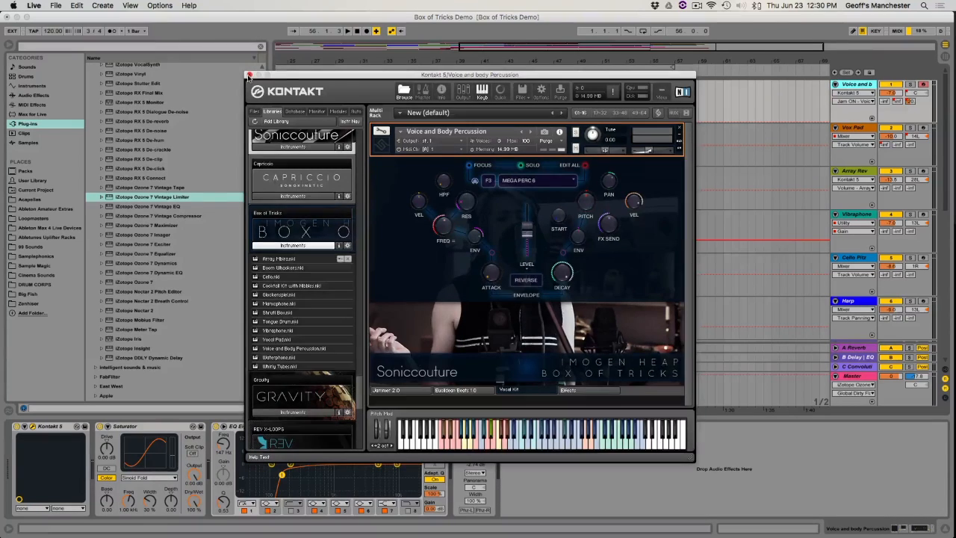
{"action": "left_click", "coordinate": [250, 75]}
{"action": "left_click", "coordinate": [910, 84]}
{"action": "key", "text": "Home"}
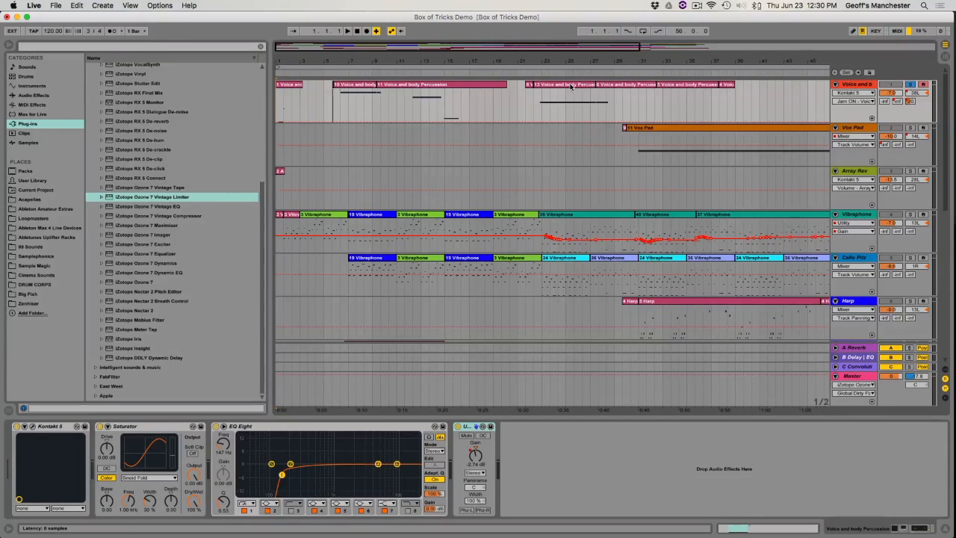
{"action": "key", "text": "space"}
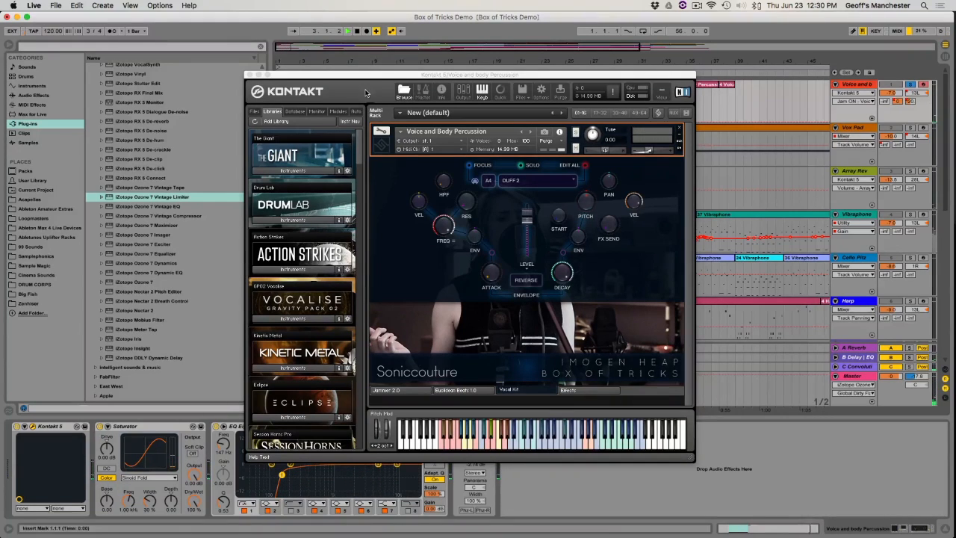
- Move the Kontakt window off the first clips during playback, and place the insert marker at 11.3.1 in the arrangement
{"action": "left_click_drag", "start_coordinate": [364, 76], "coordinate": [505, 40]}
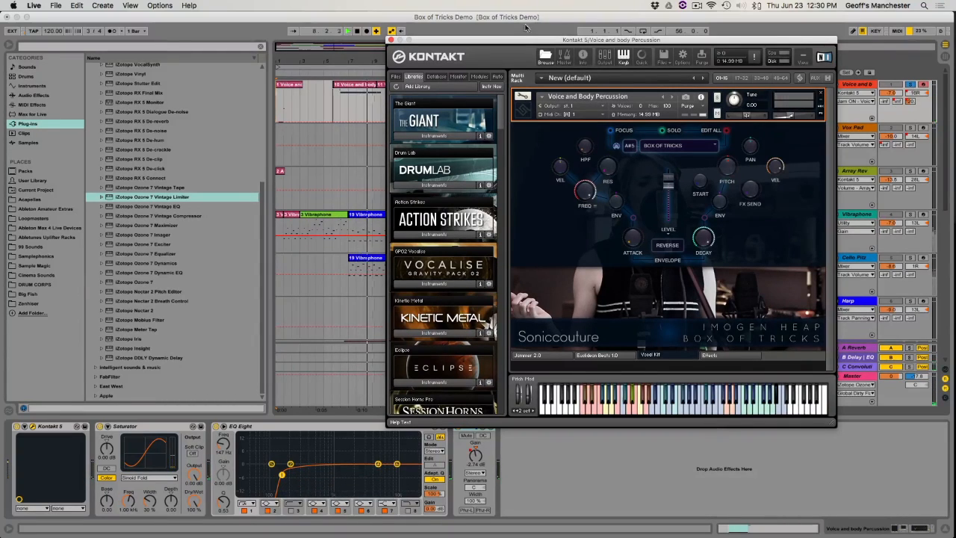
{"action": "left_click_drag", "start_coordinate": [518, 40], "coordinate": [566, 42]}
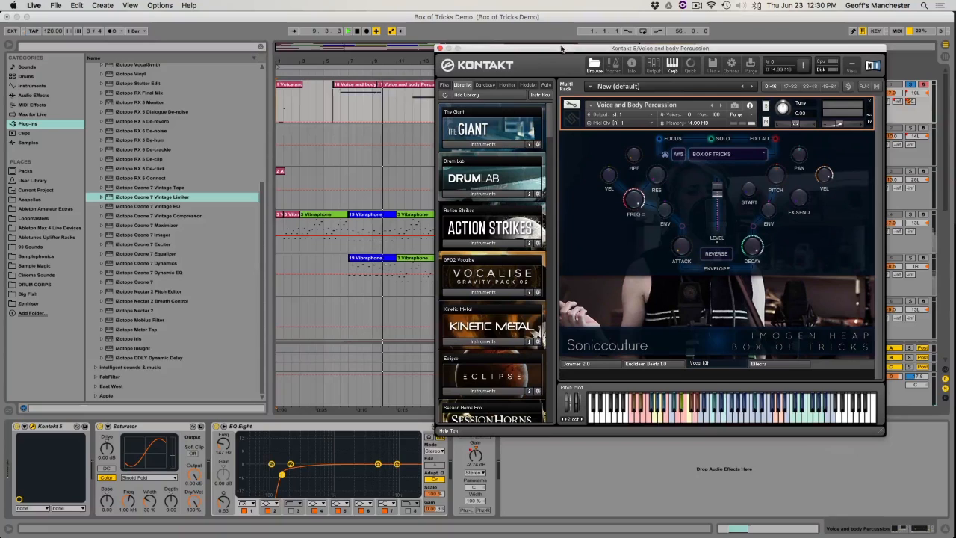
{"action": "left_click", "coordinate": [408, 105]}
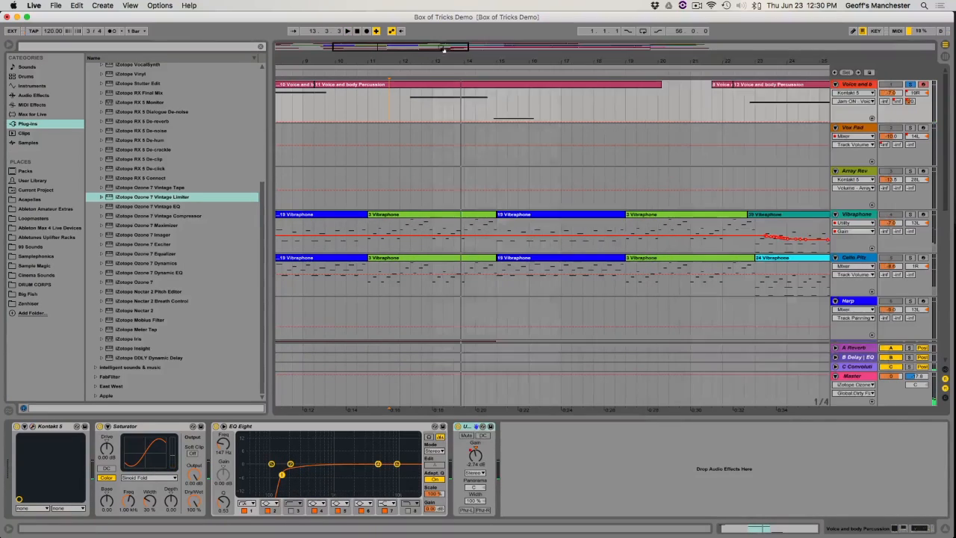
- Display the Voice and Body Percussion track's automation for the Convolution send, the Delay send and the Utility gain in turn
{"action": "left_click", "coordinate": [445, 47]}
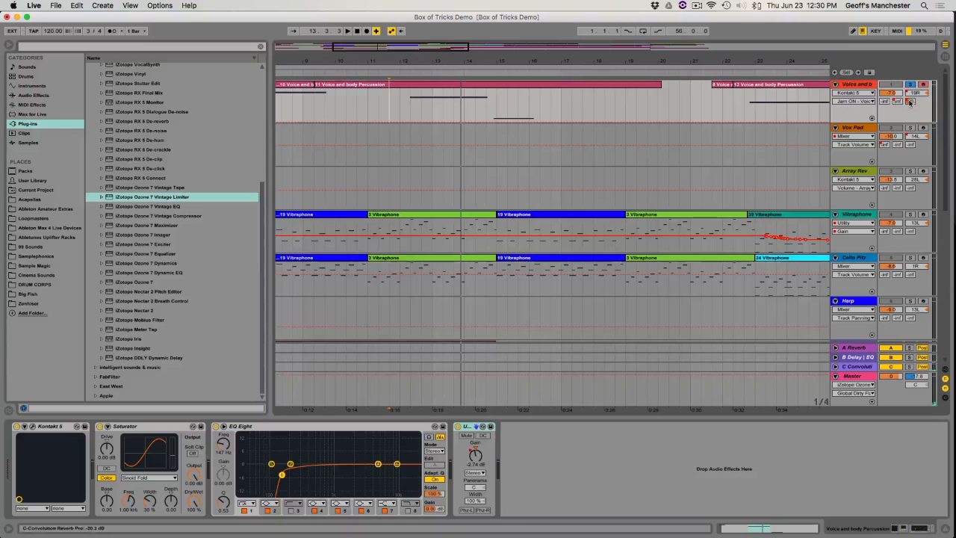
{"action": "left_click", "coordinate": [909, 101]}
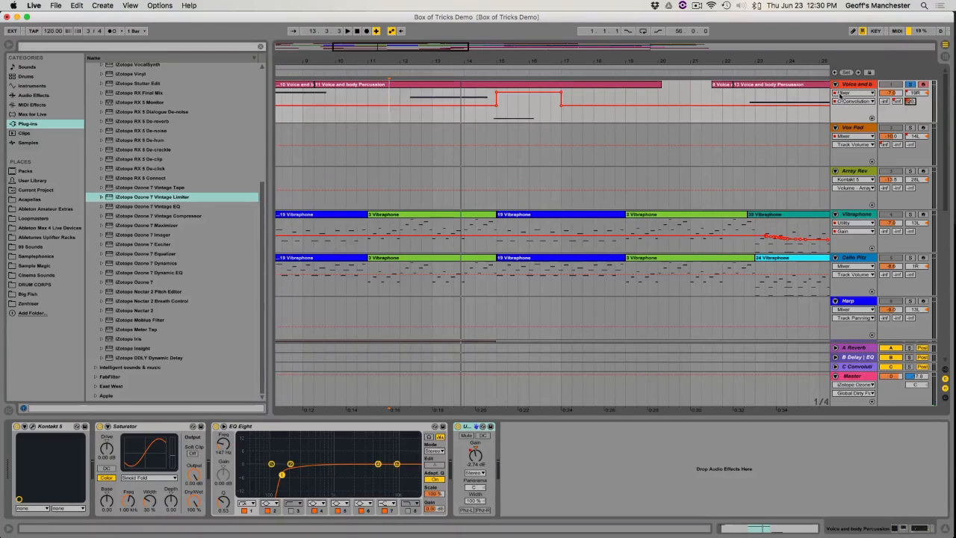
{"action": "left_click", "coordinate": [896, 102]}
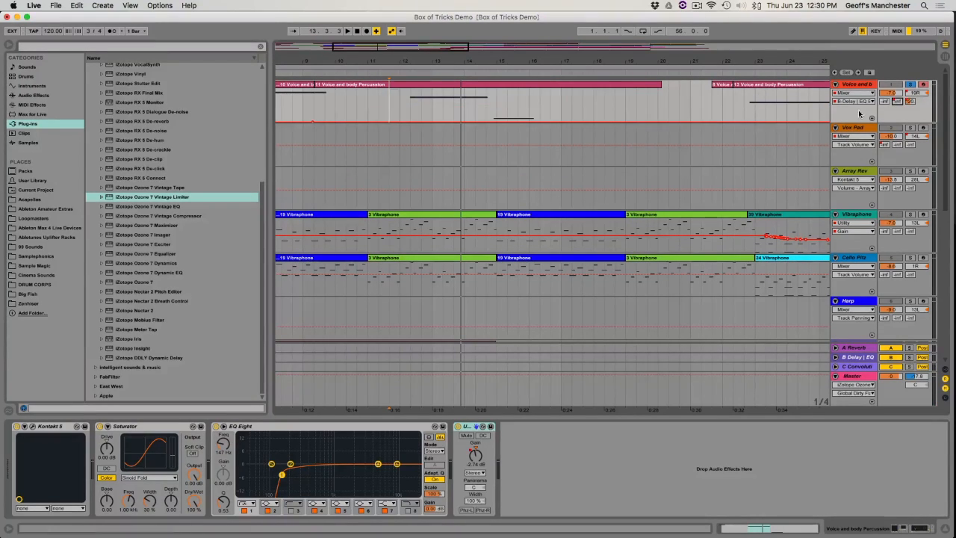
{"action": "left_click", "coordinate": [847, 85]}
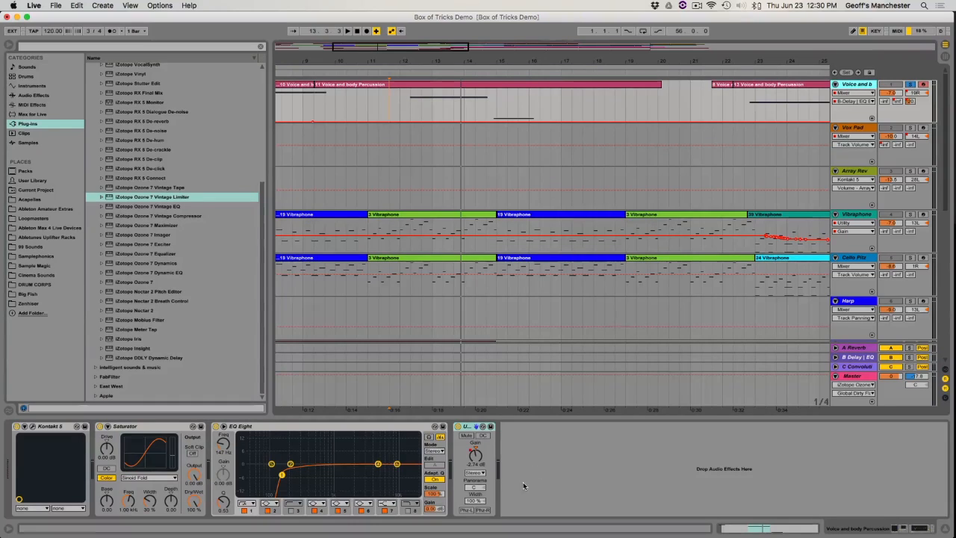
{"action": "left_click", "coordinate": [472, 453]}
{"action": "left_click_drag", "start_coordinate": [604, 61], "coordinate": [602, 15]}
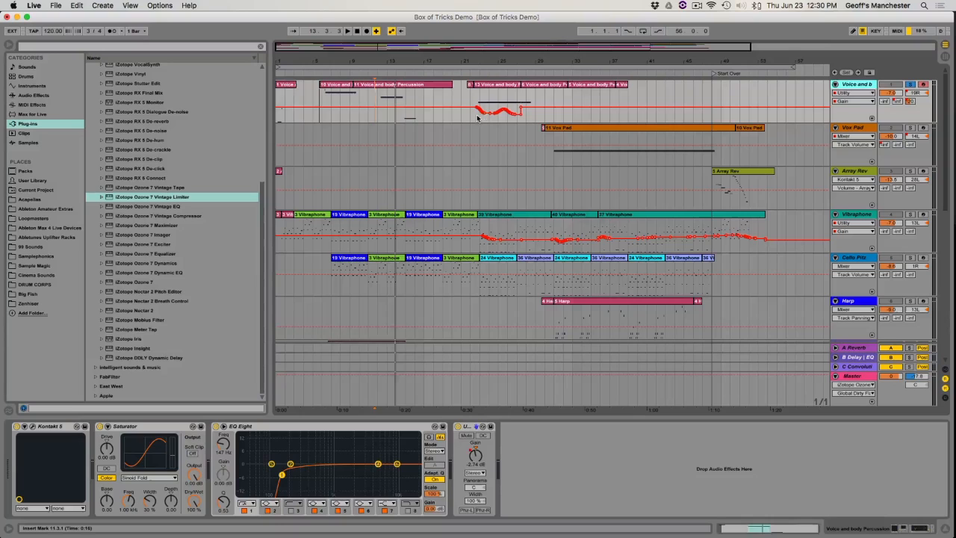
- Zoom in on the Utility gain automation around bar 22 and play the soloed Voice and Body Percussion track from there
{"action": "left_click", "coordinate": [477, 118]}
{"action": "key", "text": "super+a"}
{"action": "left_click_drag", "start_coordinate": [477, 62], "coordinate": [500, 102]}
{"action": "left_click", "coordinate": [461, 119]}
{"action": "key", "text": "space"}
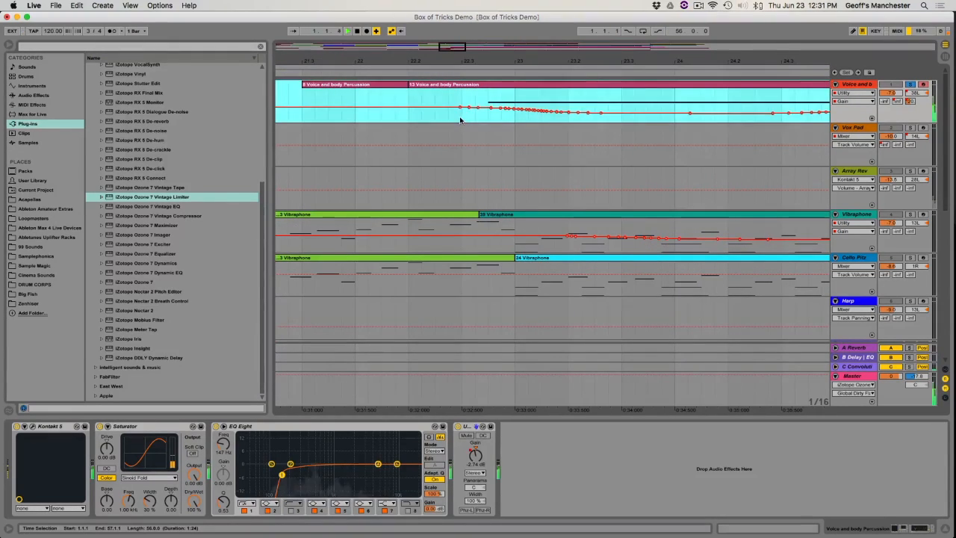
{"action": "left_click", "coordinate": [435, 112]}
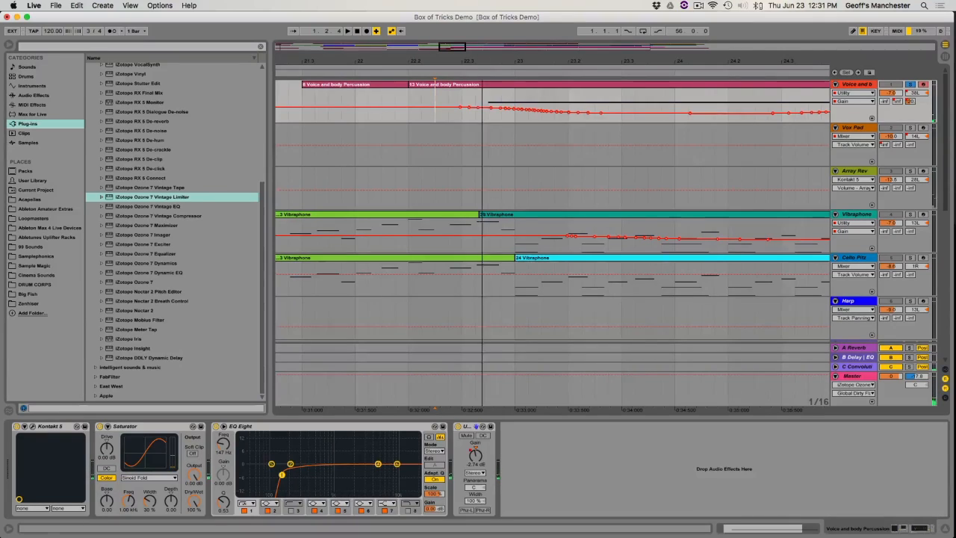
{"action": "left_click_drag", "start_coordinate": [481, 61], "coordinate": [481, 46]}
{"action": "key", "text": "space"}
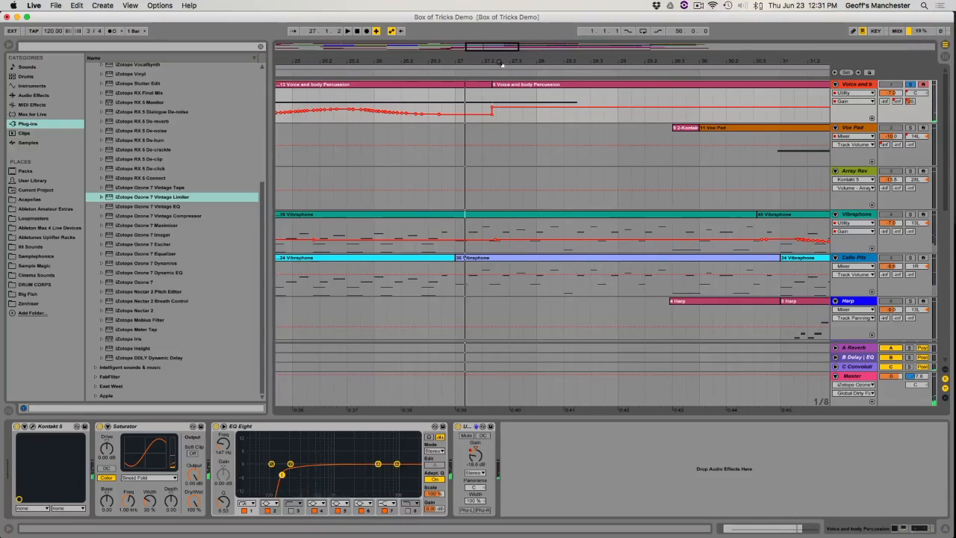
- Place the insert marker at 29.3.1 before the Vox Pad clips and turn off the Voice and Body Percussion track's solo
{"action": "left_click_drag", "start_coordinate": [499, 66], "coordinate": [499, 62]}
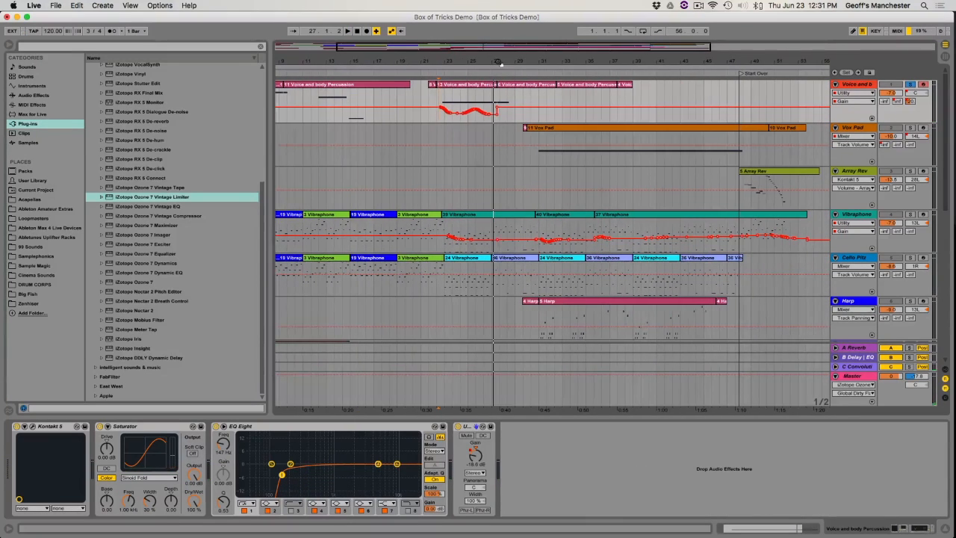
{"action": "left_click_drag", "start_coordinate": [462, 61], "coordinate": [434, 61]}
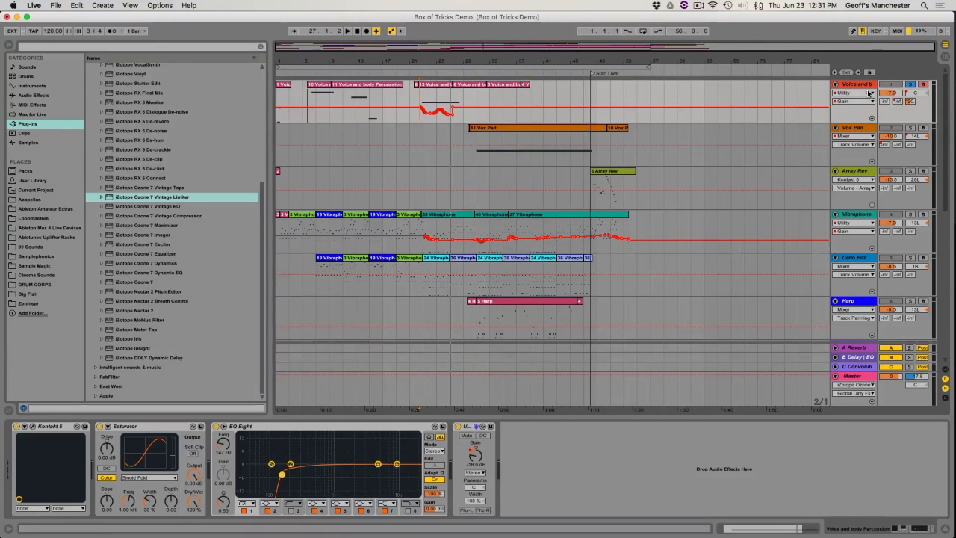
{"action": "left_click", "coordinate": [863, 132]}
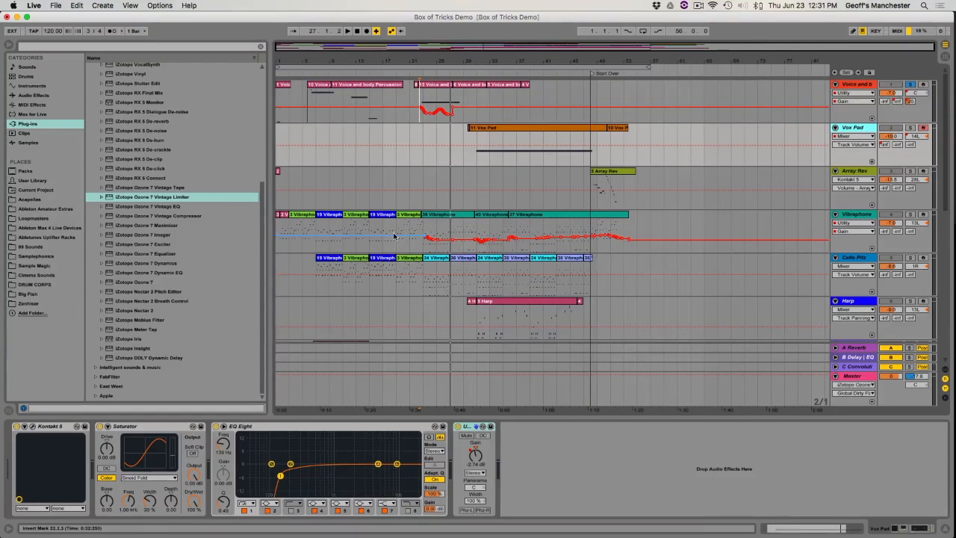
{"action": "left_click", "coordinate": [466, 141]}
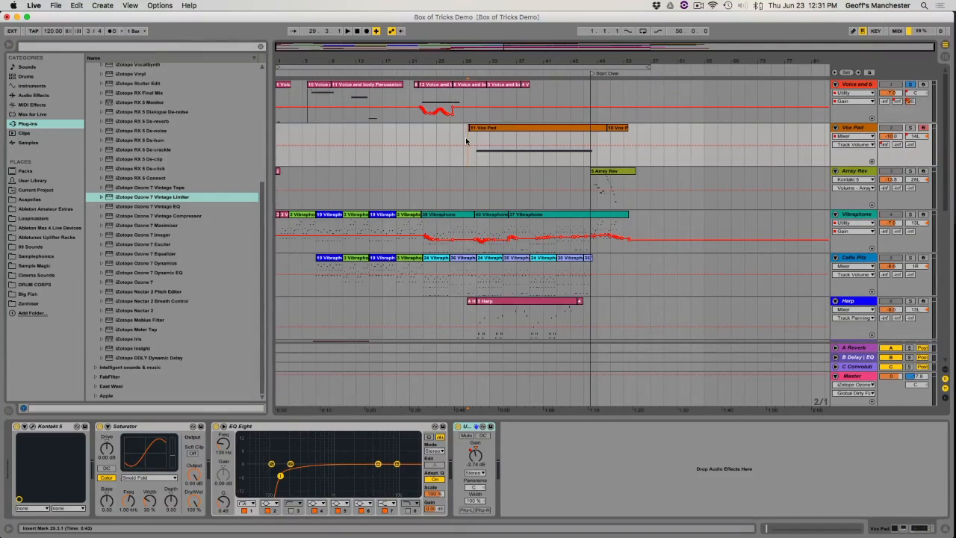
{"action": "left_click_drag", "start_coordinate": [480, 62], "coordinate": [452, 181]}
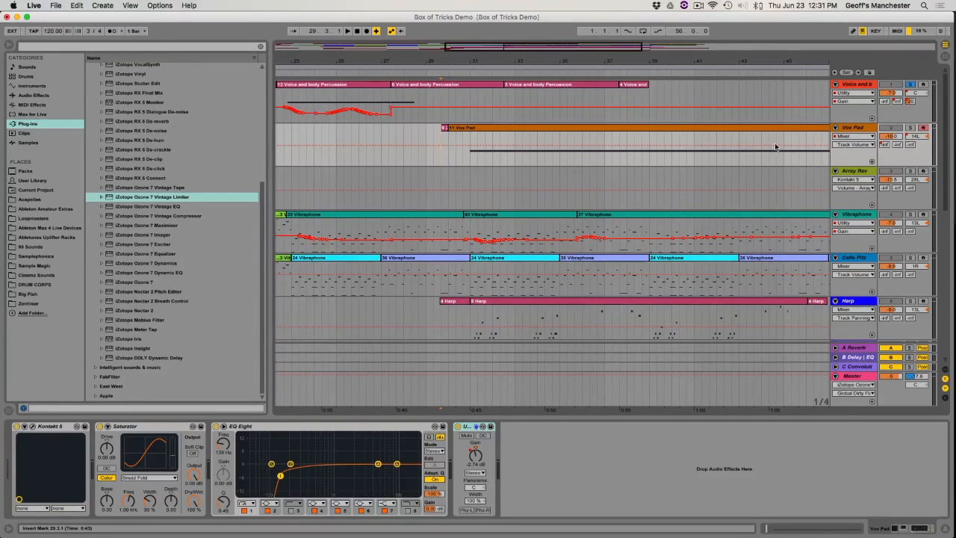
{"action": "left_click", "coordinate": [850, 131]}
{"action": "left_click", "coordinate": [909, 84]}
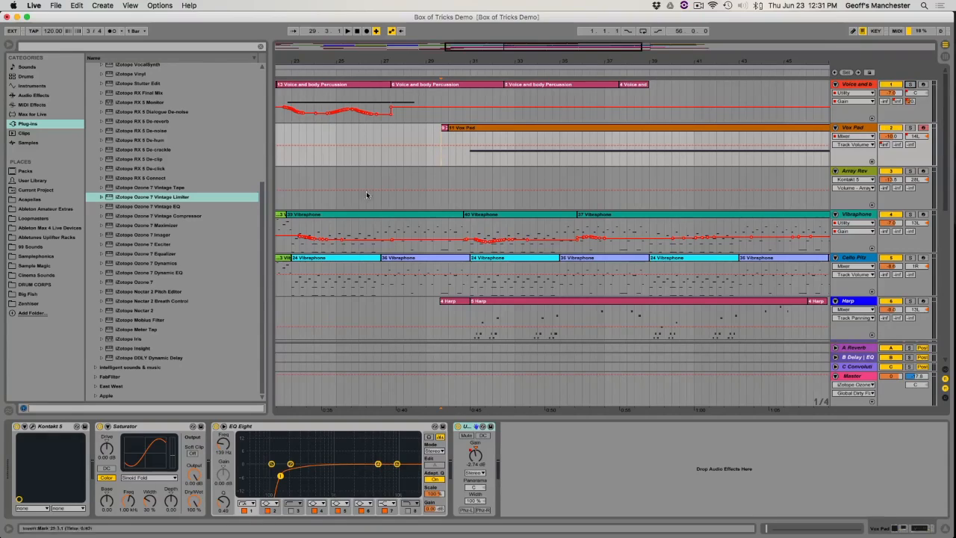
- Open Kontakt on the Vox Pad track and move its window clear of the track headers
{"action": "left_click", "coordinate": [33, 427]}
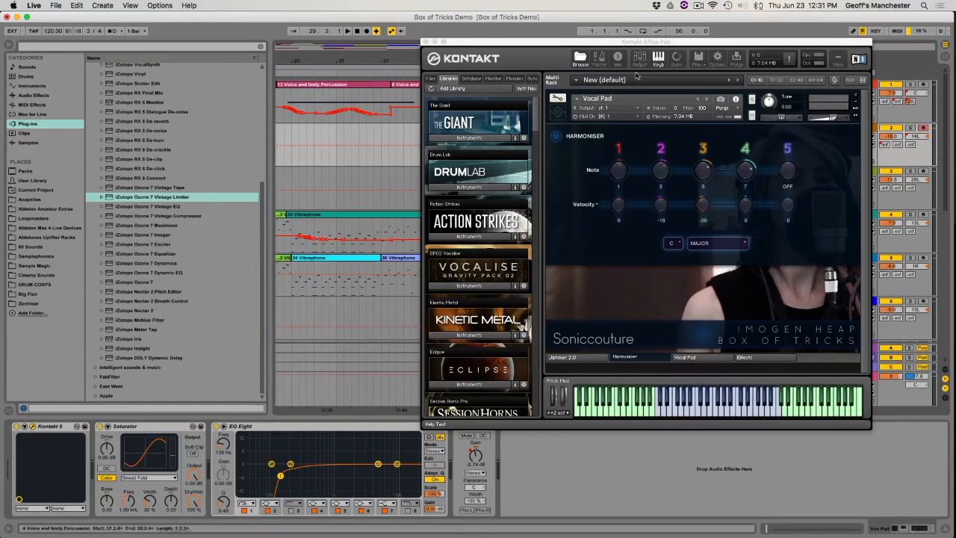
{"action": "left_click_drag", "start_coordinate": [623, 44], "coordinate": [387, 43]}
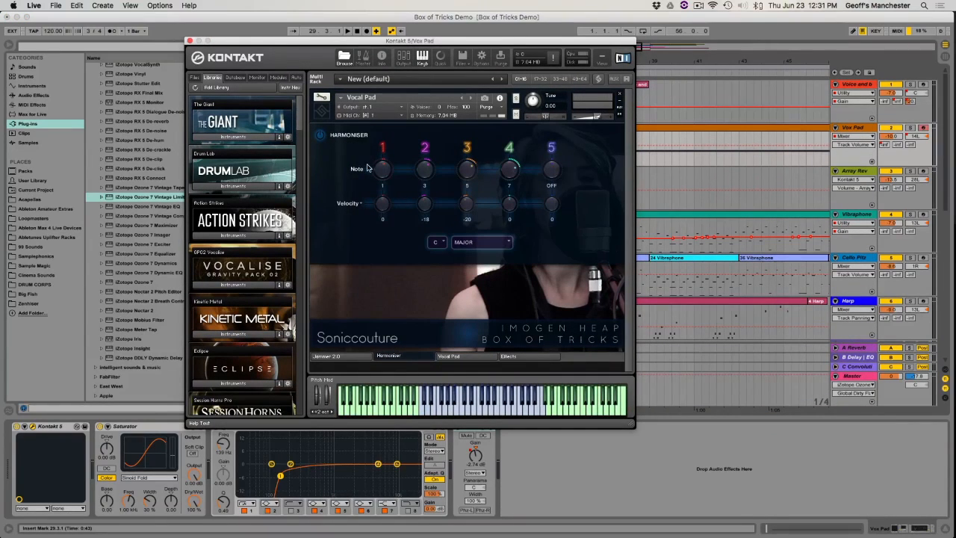
{"action": "left_click_drag", "start_coordinate": [403, 40], "coordinate": [306, 32]}
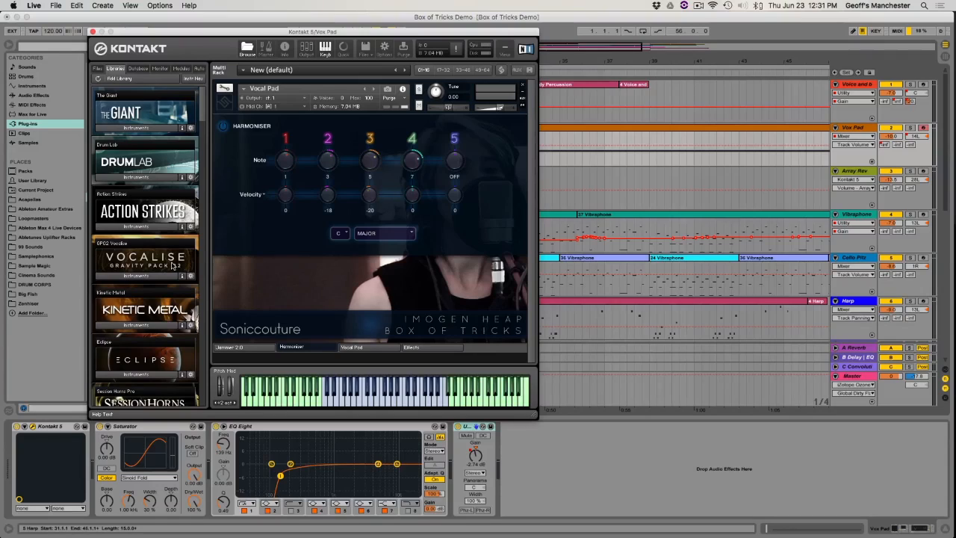
- Toggle the Vocal Pad's Harmoniser, turn on its fifth note, and change the intervals of notes 1, 2 and 3
{"action": "left_click", "coordinate": [222, 127]}
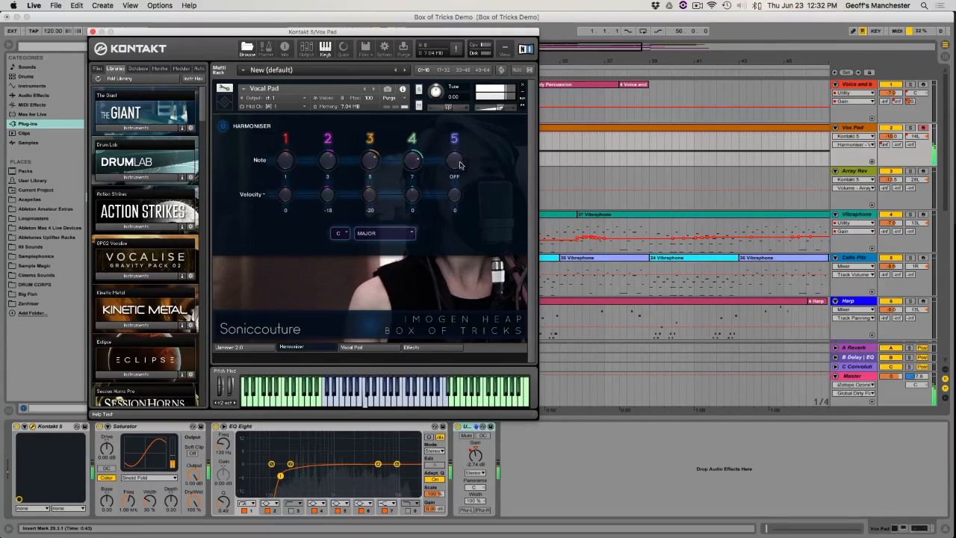
{"action": "left_click_drag", "start_coordinate": [454, 163], "coordinate": [456, 137]}
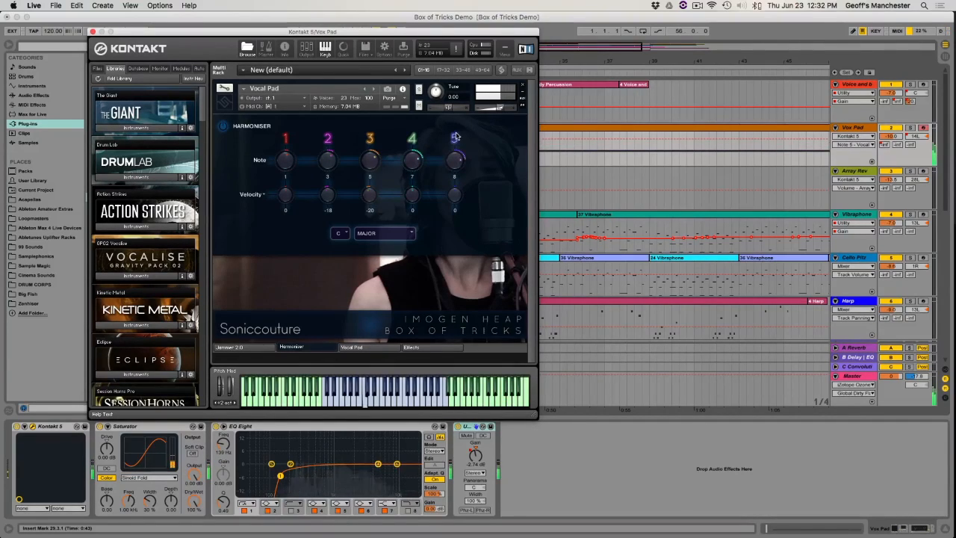
{"action": "left_click_drag", "start_coordinate": [286, 162], "coordinate": [285, 187]}
{"action": "left_click", "coordinate": [327, 162]}
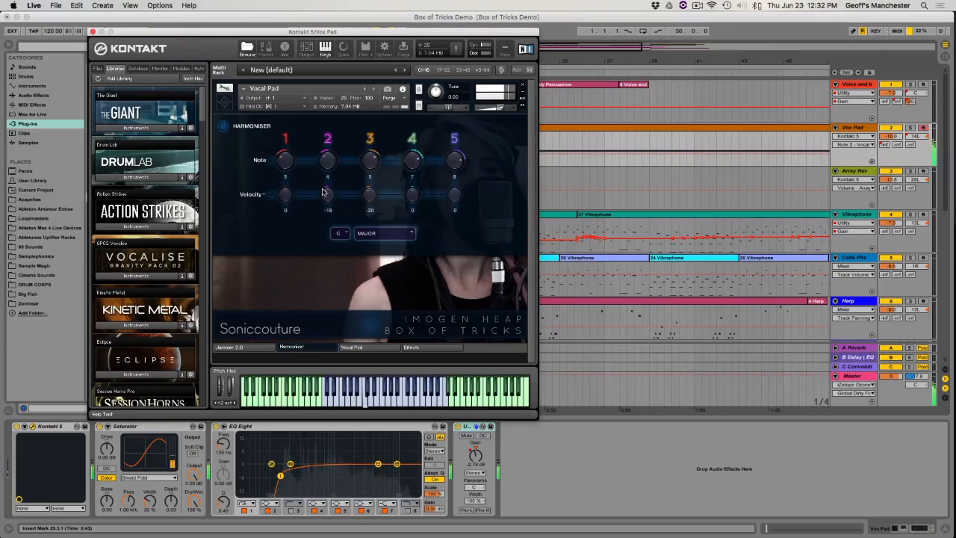
{"action": "left_click_drag", "start_coordinate": [372, 162], "coordinate": [356, 212]}
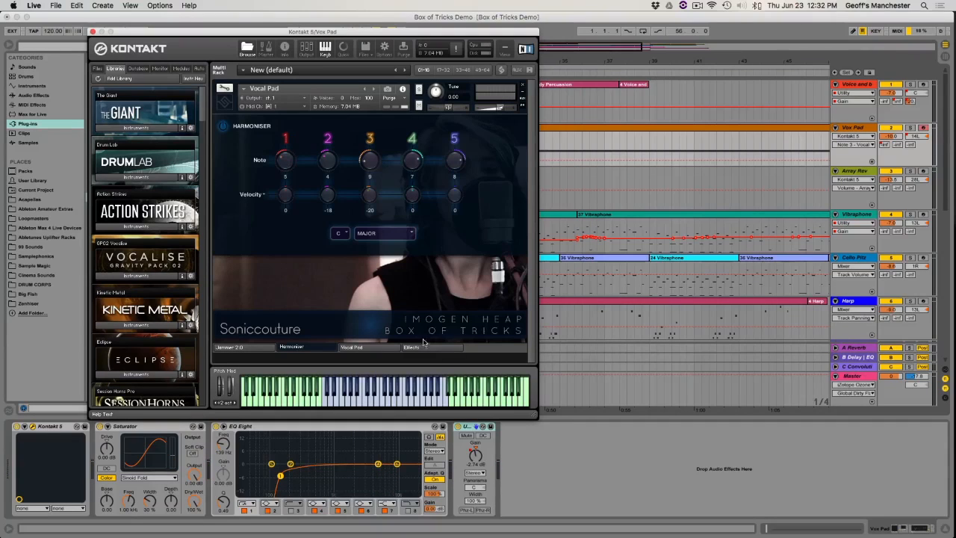
- Switch off the Harmoniser and sweep the Vocal Pad's Slim control down to its minimum and back up high
{"action": "left_click", "coordinate": [223, 126]}
{"action": "left_click", "coordinate": [355, 347]}
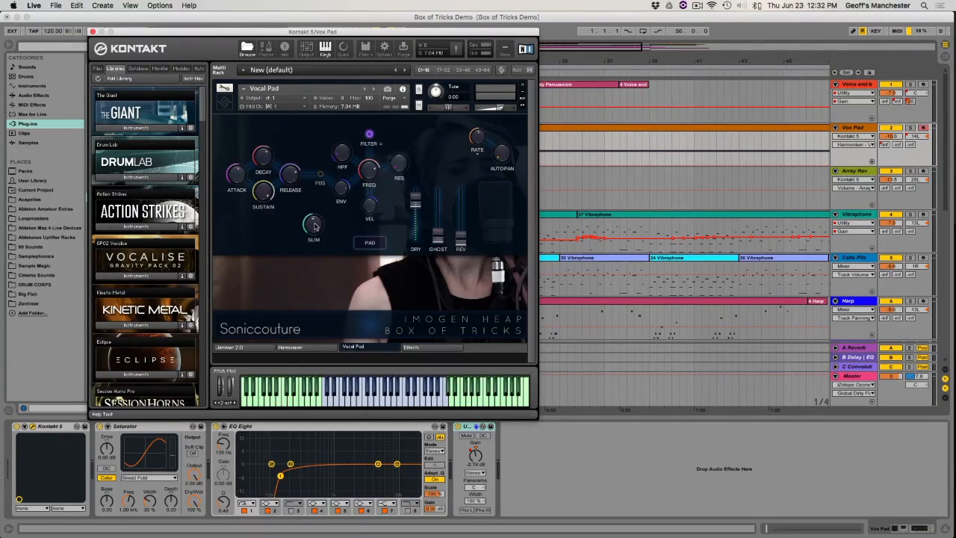
{"action": "left_click_drag", "start_coordinate": [312, 227], "coordinate": [297, 251]}
{"action": "left_click_drag", "start_coordinate": [296, 247], "coordinate": [295, 239]}
{"action": "left_click_drag", "start_coordinate": [295, 238], "coordinate": [297, 282]}
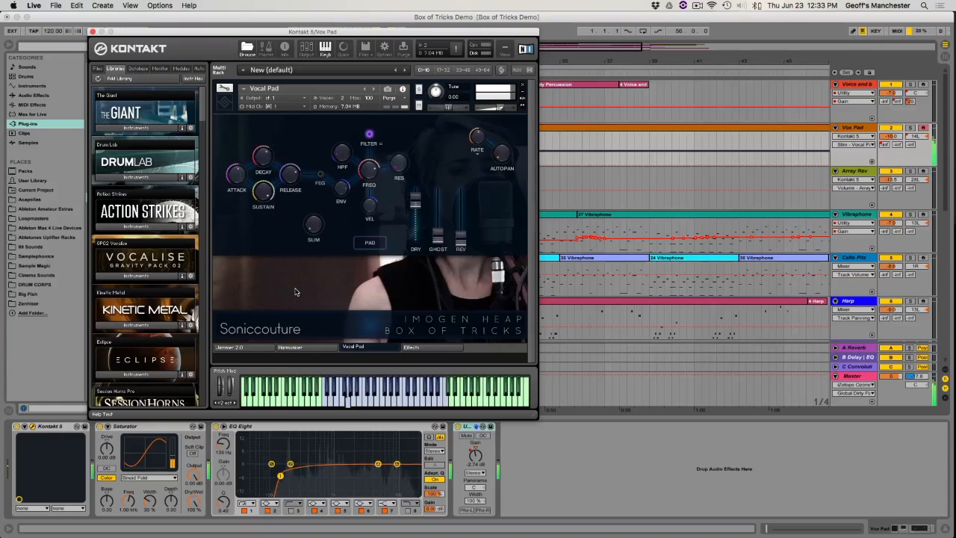
{"action": "left_click_drag", "start_coordinate": [295, 289], "coordinate": [280, 212]}
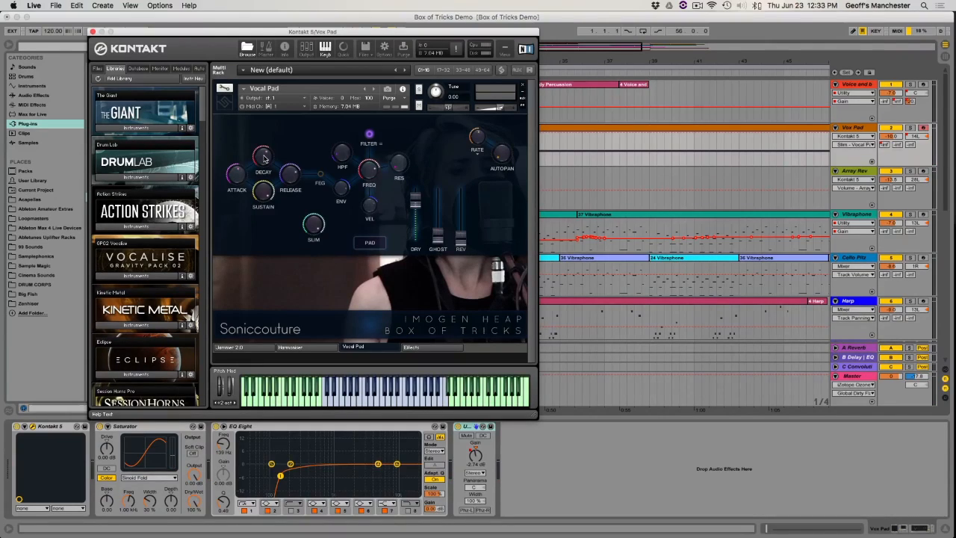
- Lower the Vocal Pad's Slim control and close its Kontakt window
{"action": "left_click_drag", "start_coordinate": [311, 220], "coordinate": [307, 225]}
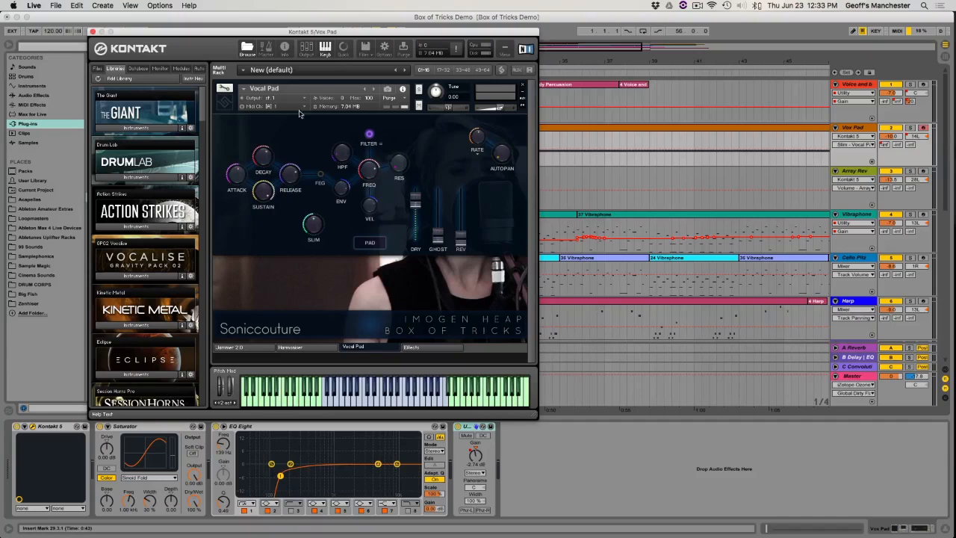
{"action": "left_click", "coordinate": [92, 31]}
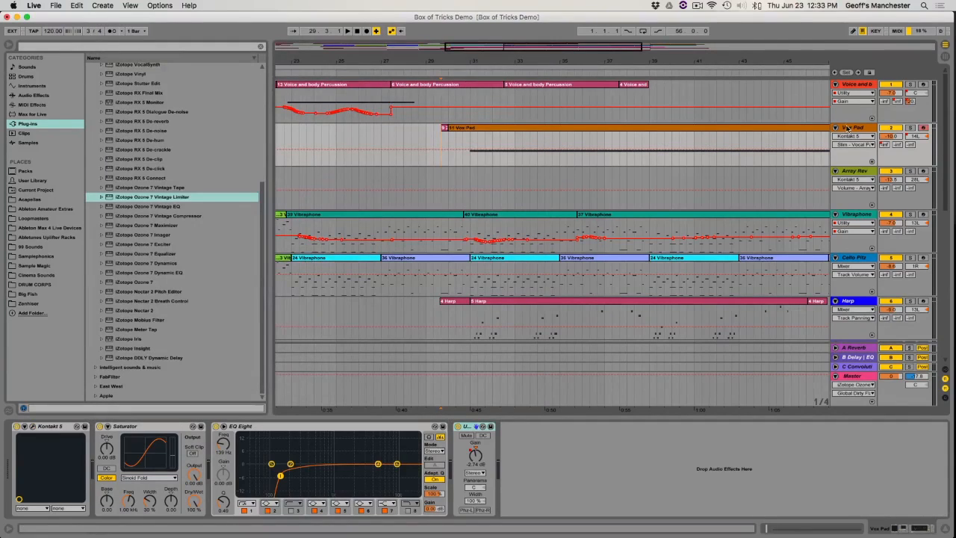
- Open the Array Mbira on the Array Rev track, toggle Reverse off and back on, and view its Harmoniser page
{"action": "left_click", "coordinate": [865, 188]}
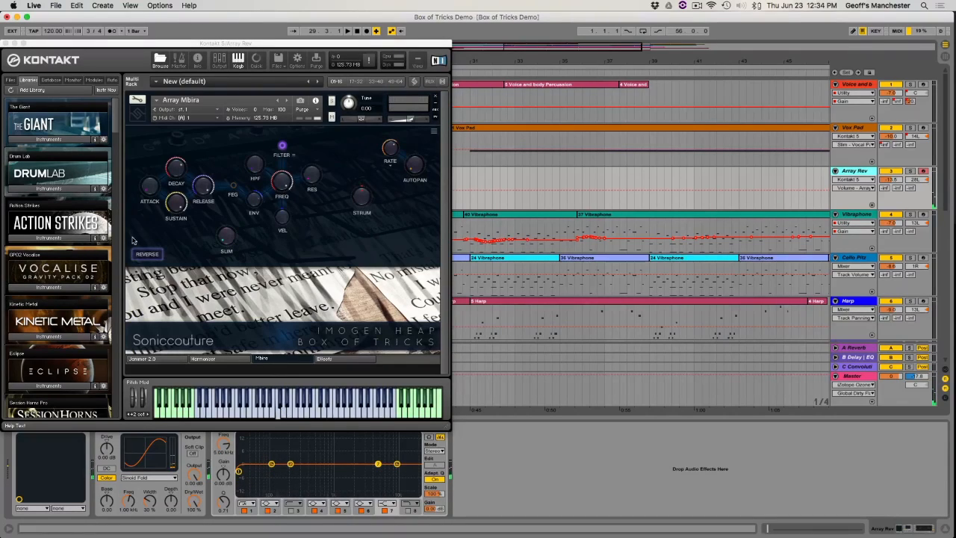
{"action": "left_click", "coordinate": [147, 254]}
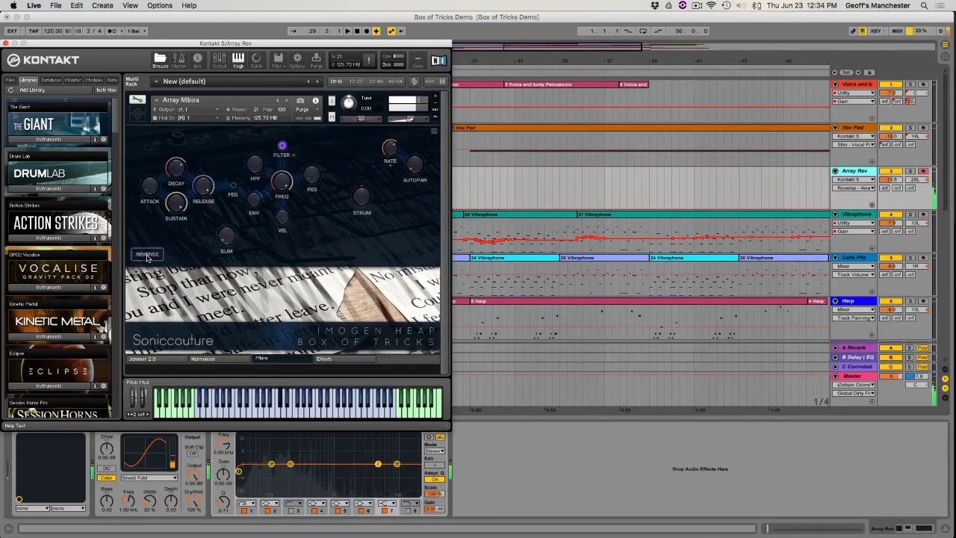
{"action": "left_click", "coordinate": [217, 358]}
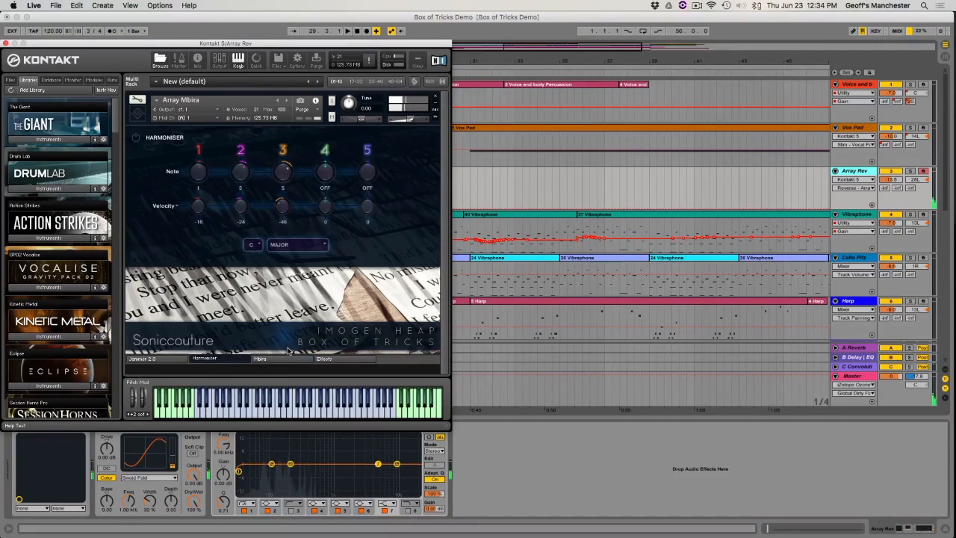
{"action": "left_click", "coordinate": [273, 362]}
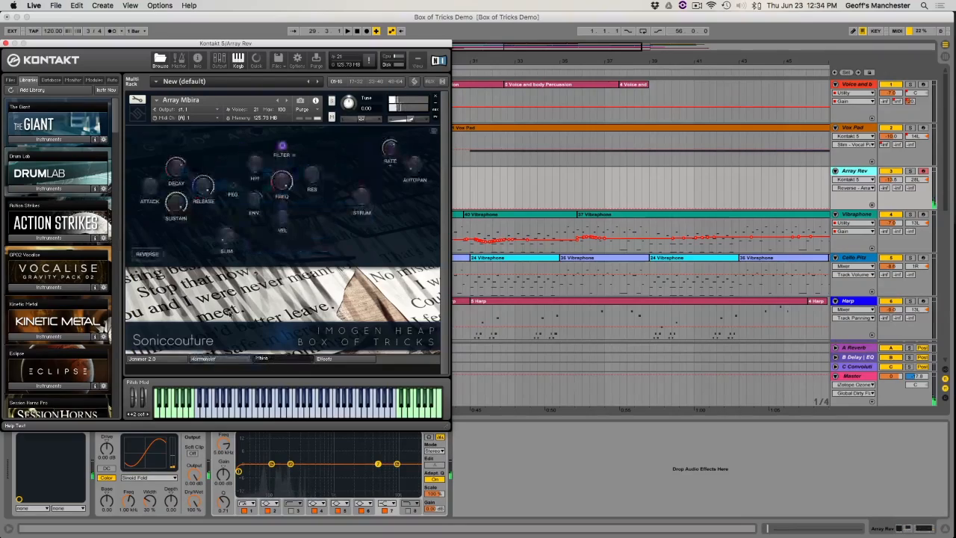
{"action": "left_click", "coordinate": [153, 253]}
- Move the Array Mbira window clear of the arrangement and go to the Array Rev track's first clip at the start
{"action": "left_click_drag", "start_coordinate": [58, 45], "coordinate": [472, 43]}
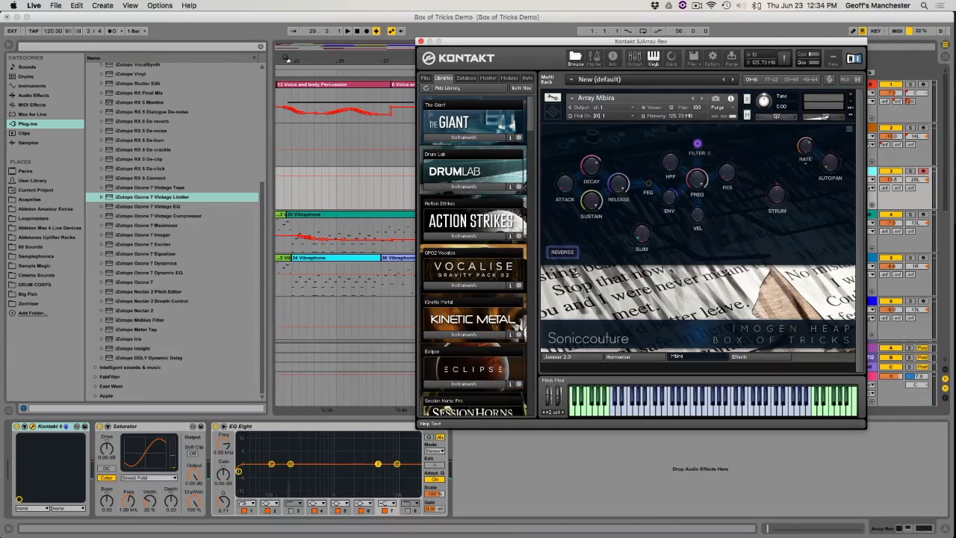
{"action": "left_click_drag", "start_coordinate": [285, 59], "coordinate": [286, 77]}
{"action": "scroll", "coordinate": [355, 219], "scroll_direction": "left", "scroll_amount": 15}
{"action": "left_click", "coordinate": [321, 169]}
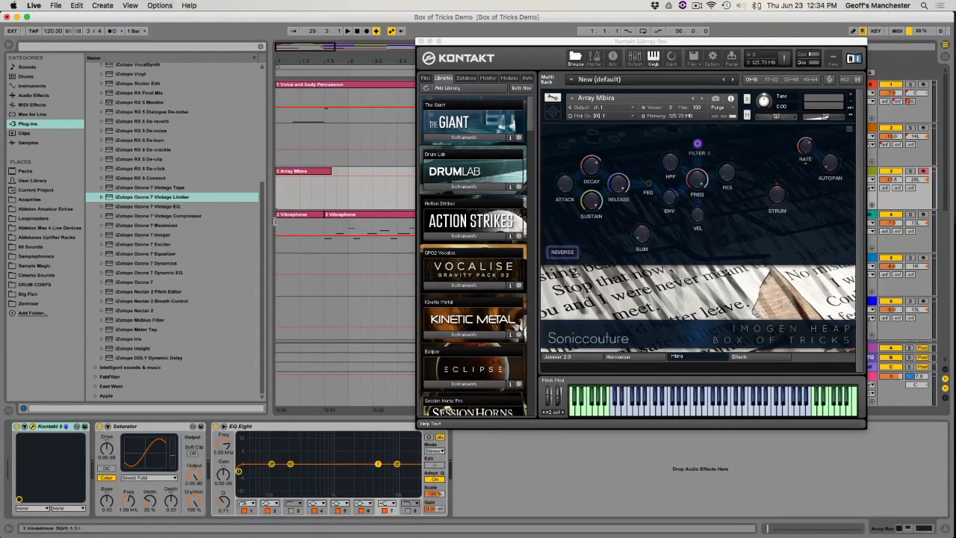
{"action": "left_click", "coordinate": [279, 202]}
{"action": "left_click_drag", "start_coordinate": [527, 45], "coordinate": [585, 173]}
- Solo the Array Rev track and play its opening Array Mbira clip from 1.1.1
{"action": "key", "text": "space"}
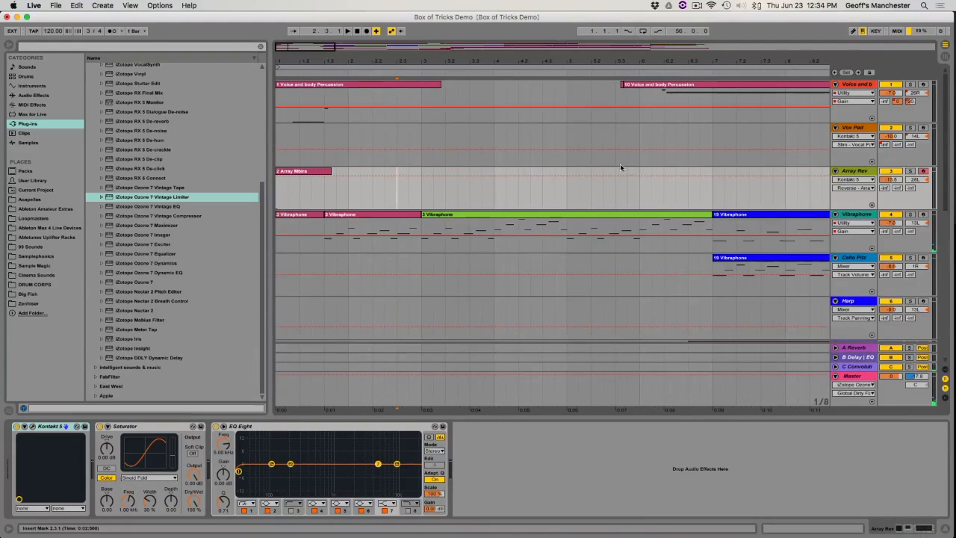
{"action": "left_click", "coordinate": [478, 170]}
{"action": "left_click", "coordinate": [910, 171]}
{"action": "key", "text": "space"}
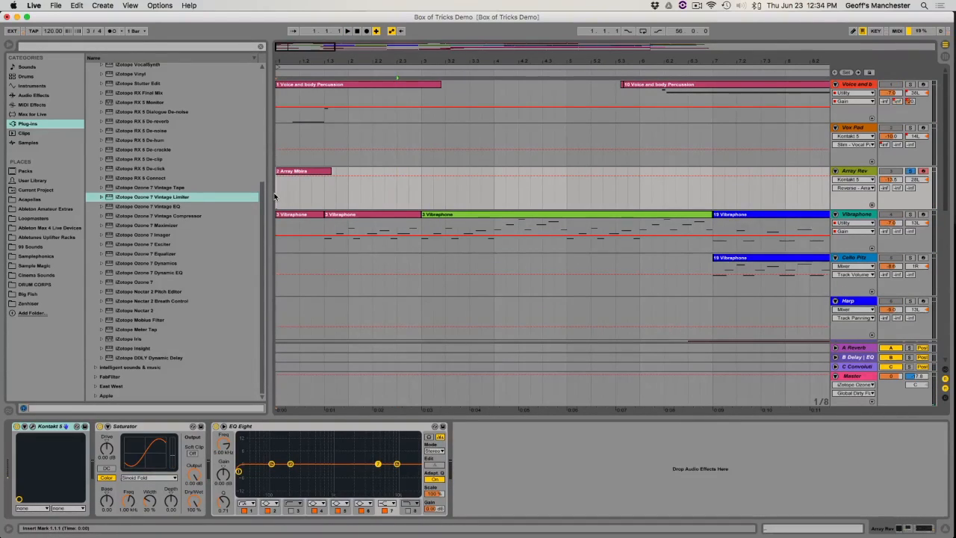
{"action": "key", "text": "space"}
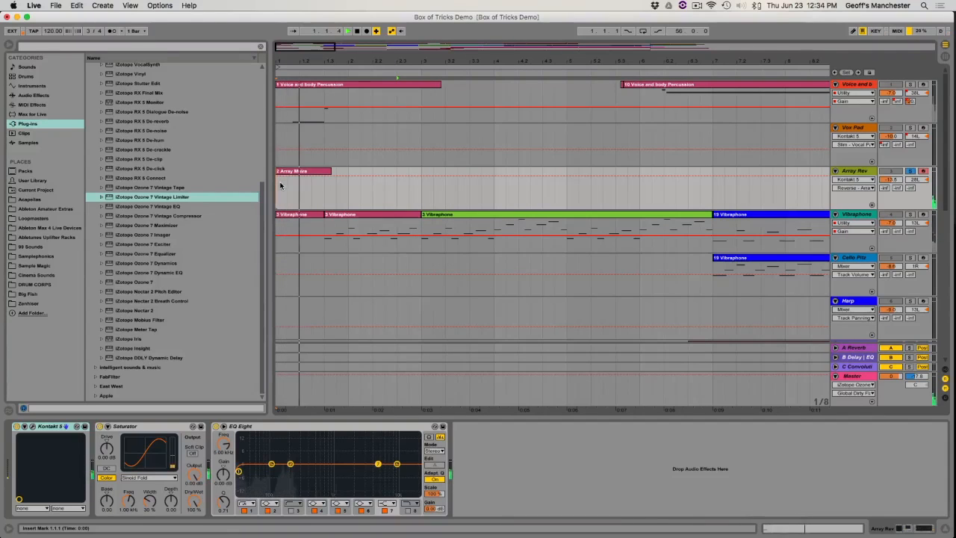
{"action": "key", "text": "space"}
- Play the soloed Array Rev clip near the end of the arrangement and stop playback
{"action": "left_click_drag", "start_coordinate": [355, 62], "coordinate": [285, 61]}
{"action": "left_click", "coordinate": [657, 188]}
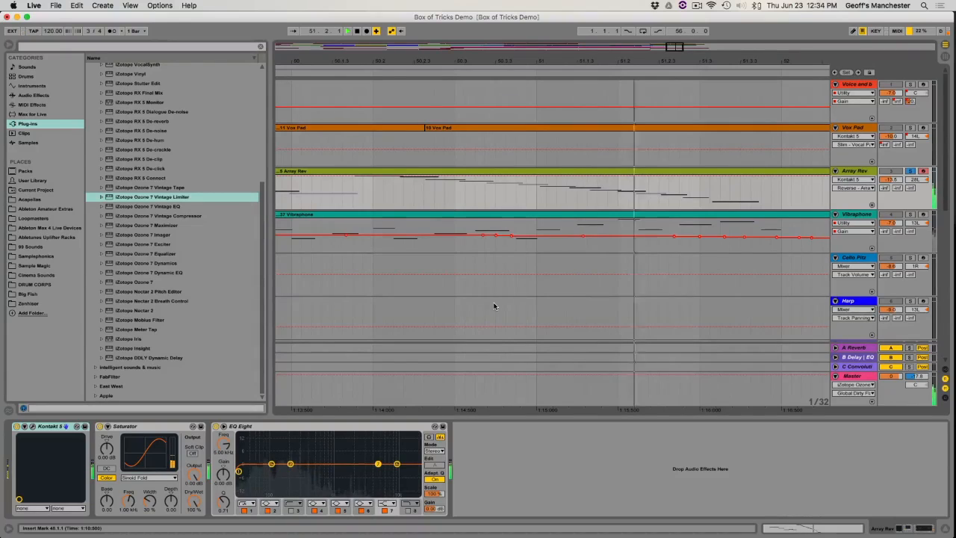
{"action": "key", "text": "space"}
{"action": "left_click_drag", "start_coordinate": [595, 62], "coordinate": [755, 15]}
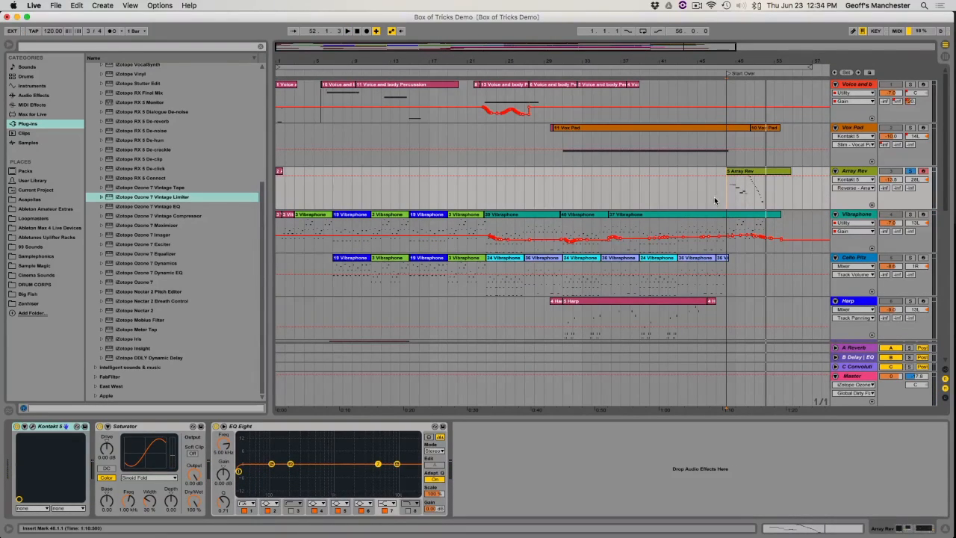
- Solo the Vibraphone track, open its Kontakt instrument and move the window clear of the track headers
{"action": "left_click", "coordinate": [855, 214]}
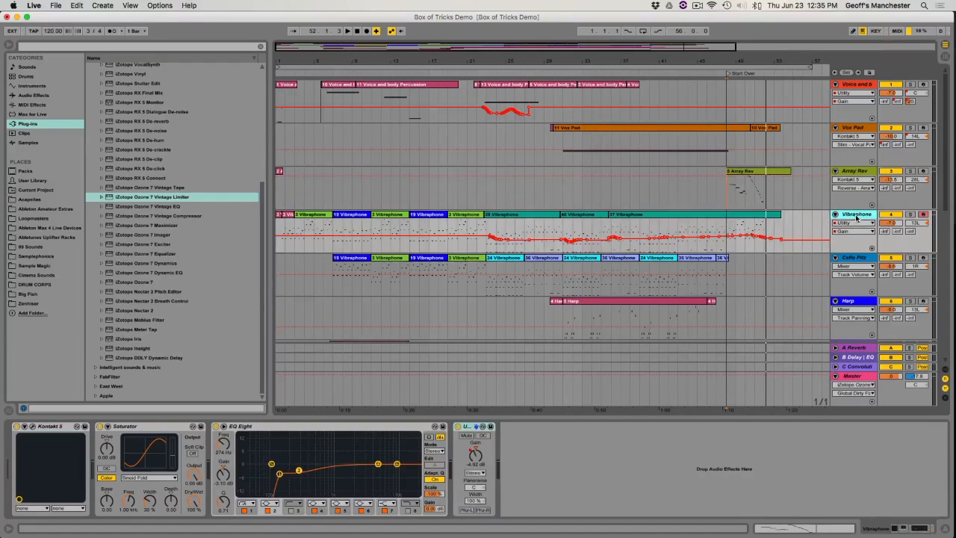
{"action": "left_click", "coordinate": [911, 215]}
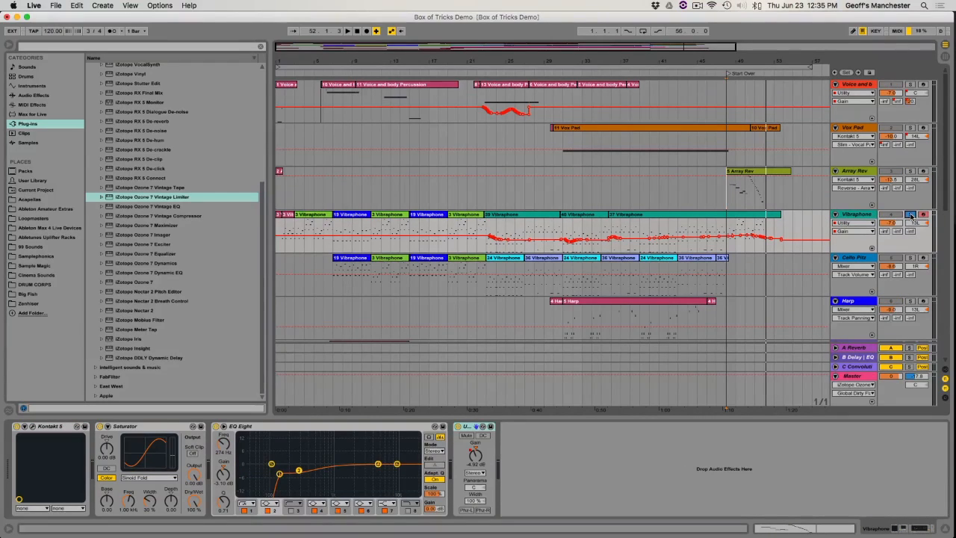
{"action": "key", "text": "space"}
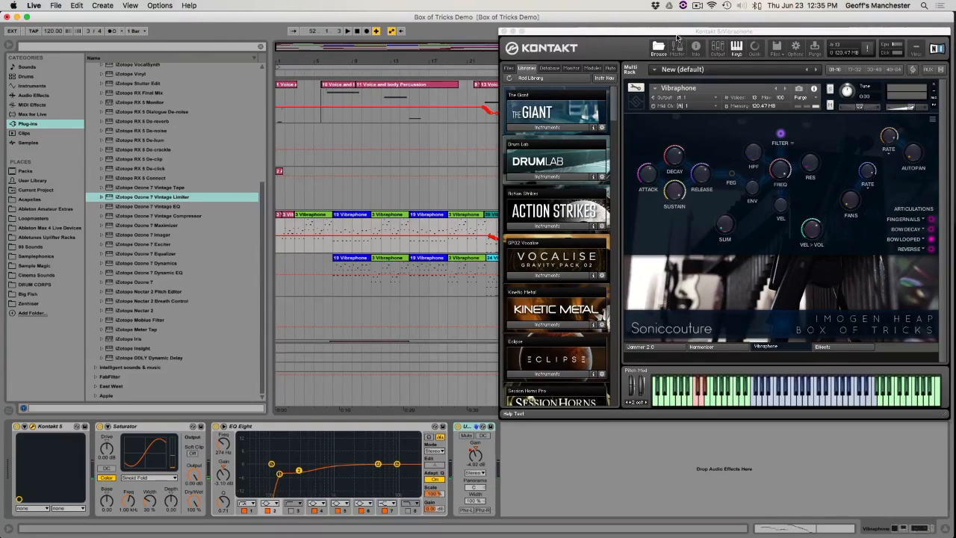
{"action": "left_click_drag", "start_coordinate": [677, 35], "coordinate": [337, 34]}
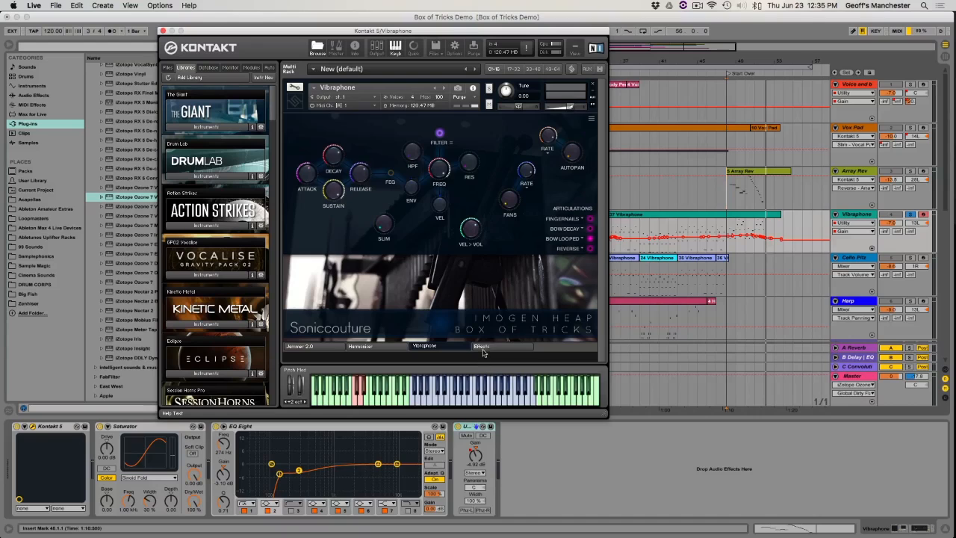
- View the Vibraphone's Effects, Harmoniser and Jammer 2.0 pages
{"action": "left_click", "coordinate": [481, 348]}
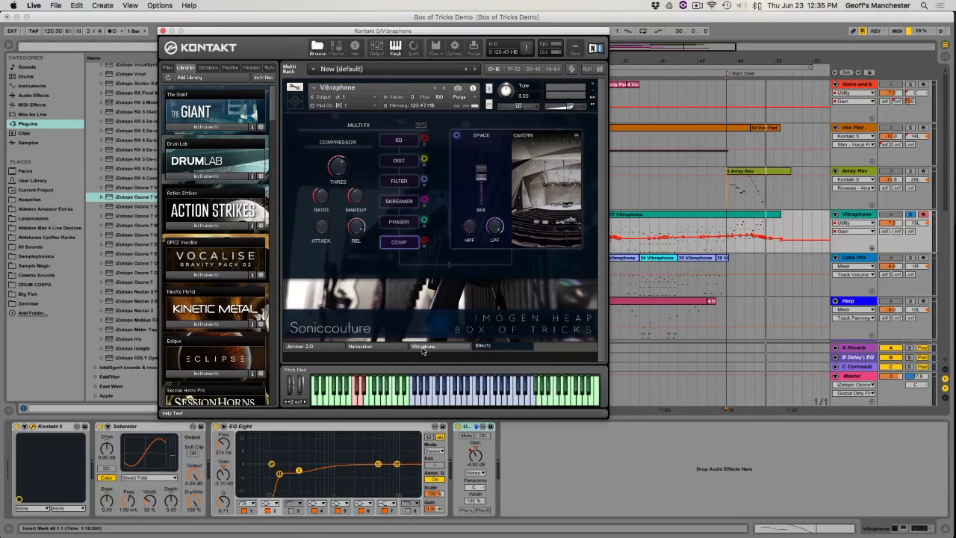
{"action": "left_click", "coordinate": [423, 350]}
{"action": "left_click", "coordinate": [376, 348]}
{"action": "left_click", "coordinate": [330, 348]}
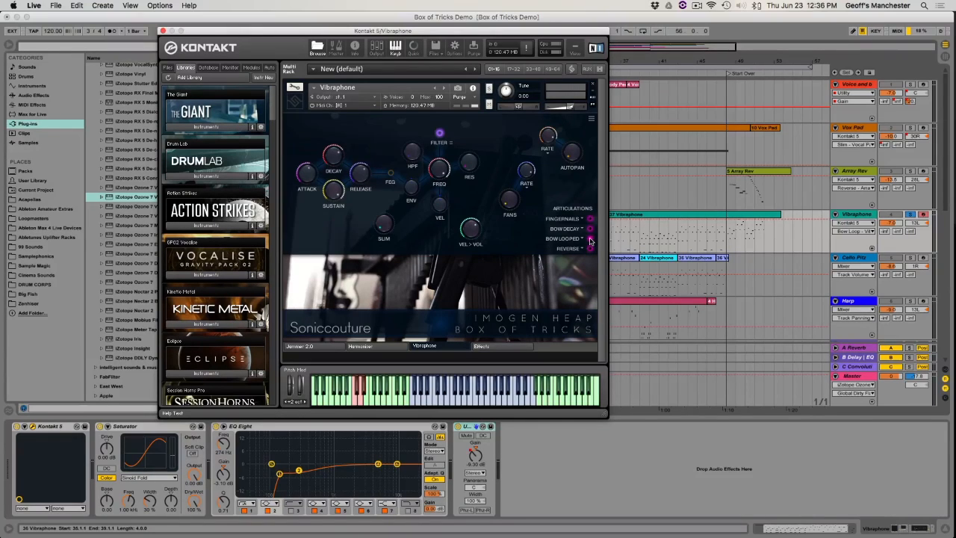
- Play the Vibraphone from 27.1.1, trying Bow Looped and Bow Decay and ending on Fingernails, and close its Kontakt window
{"action": "key", "text": "space"}
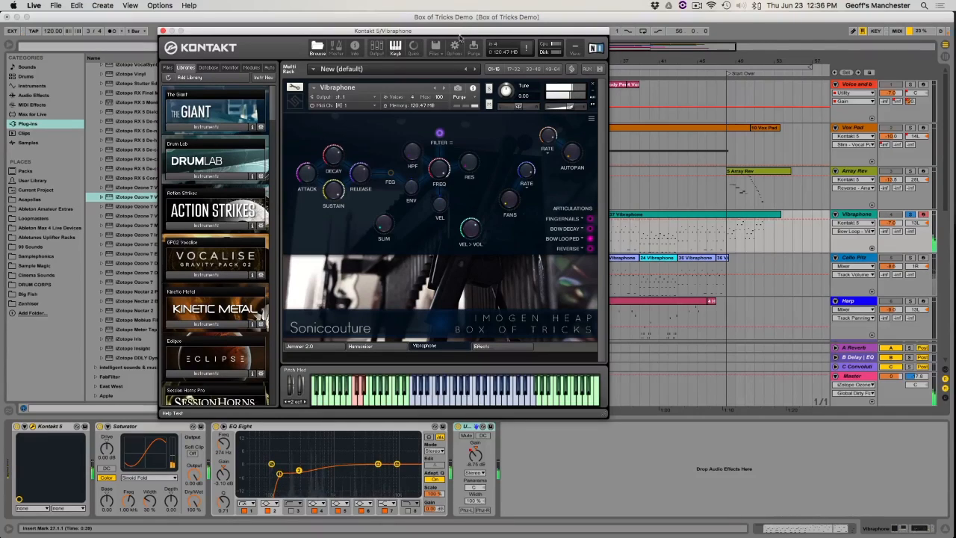
{"action": "left_click", "coordinate": [583, 239]}
{"action": "left_click", "coordinate": [583, 239]}
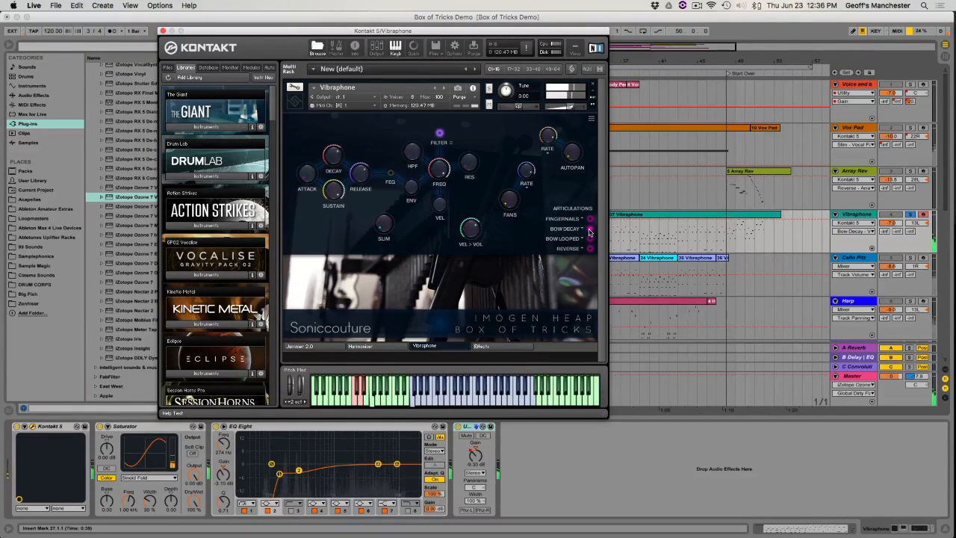
{"action": "left_click", "coordinate": [590, 219]}
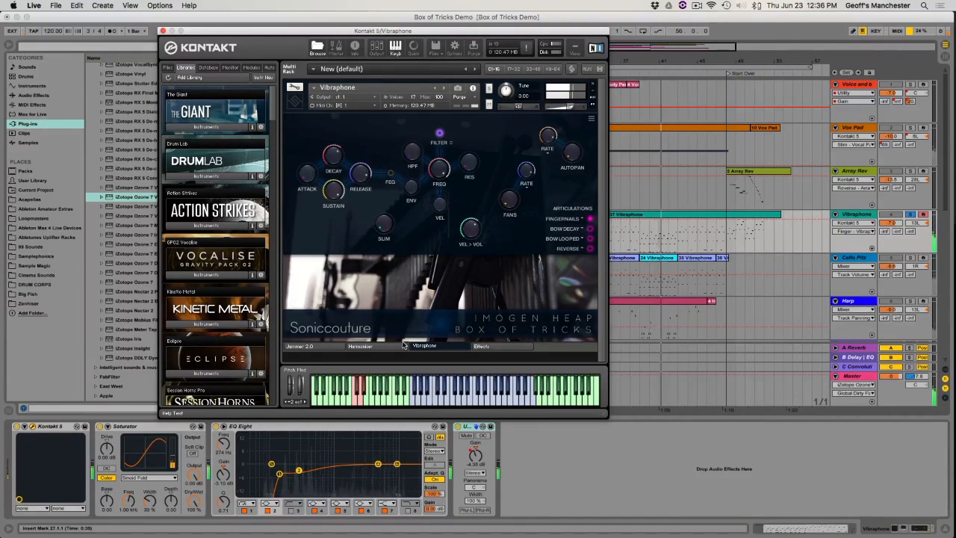
{"action": "left_click", "coordinate": [162, 32]}
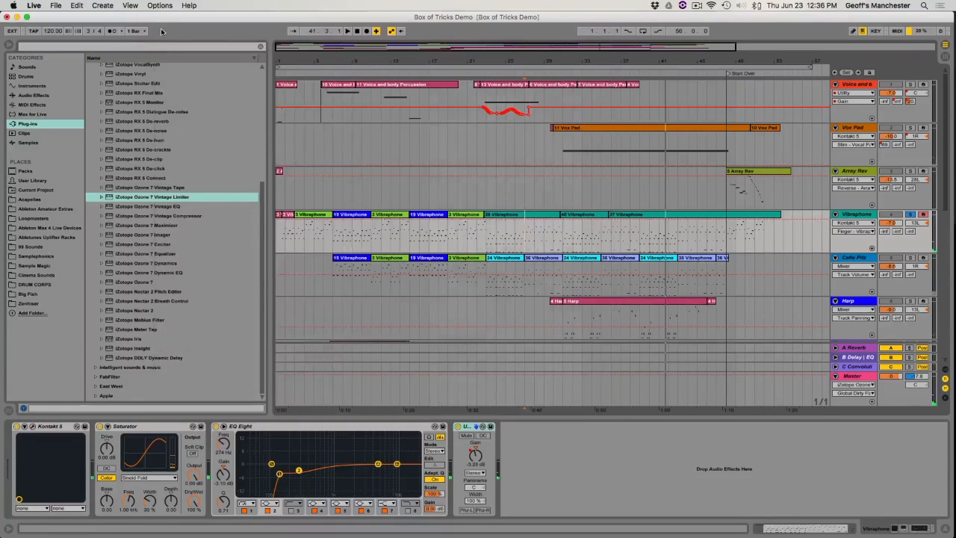
- Solo the Cello Pitz track, open its Kontakt instrument and move the window clear of the track headers
{"action": "left_click", "coordinate": [859, 257]}
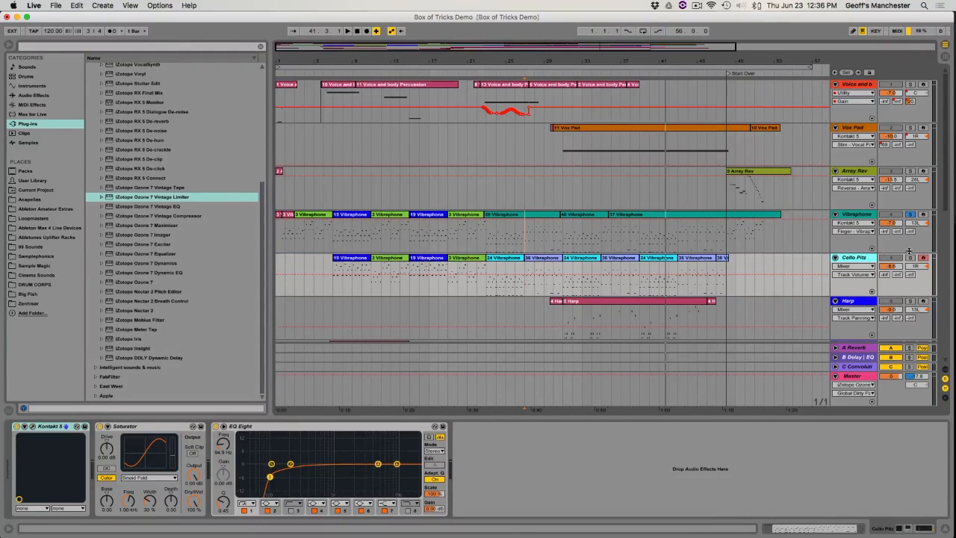
{"action": "left_click", "coordinate": [911, 258]}
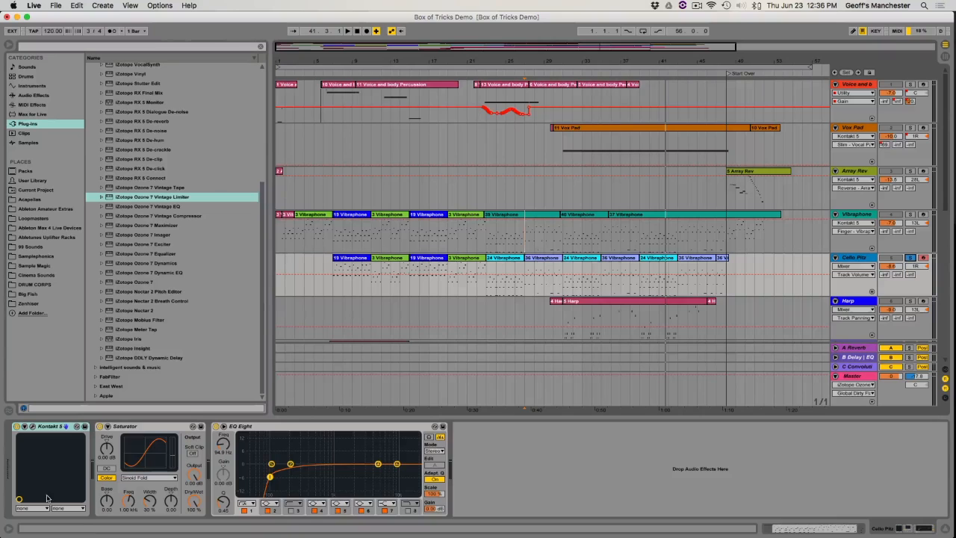
{"action": "left_click", "coordinate": [31, 426]}
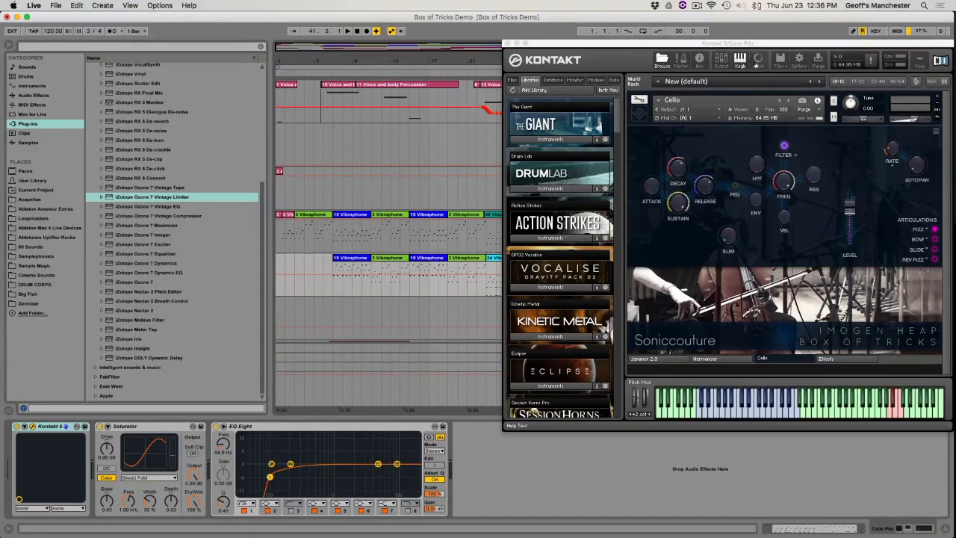
{"action": "left_click_drag", "start_coordinate": [731, 43], "coordinate": [323, 28]}
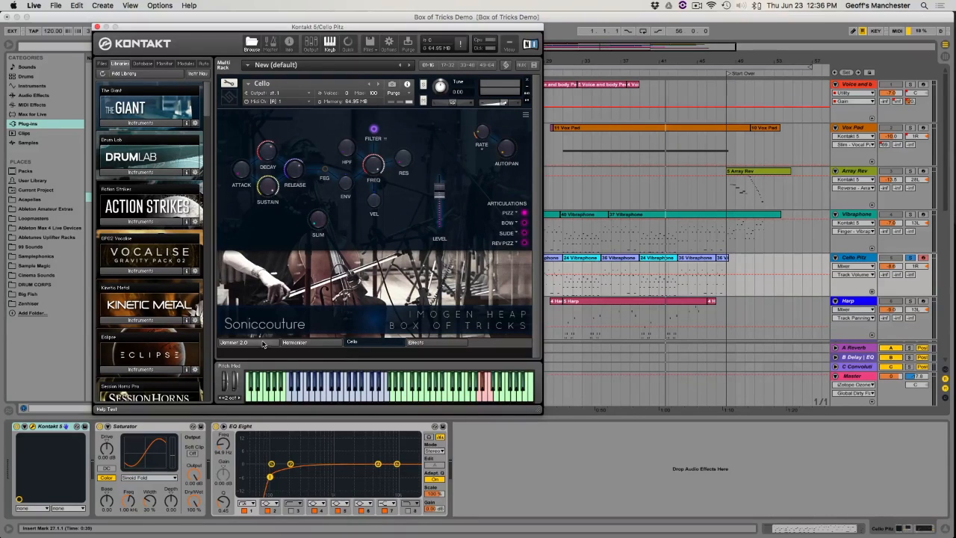
{"action": "left_click_drag", "start_coordinate": [440, 30], "coordinate": [358, 34]}
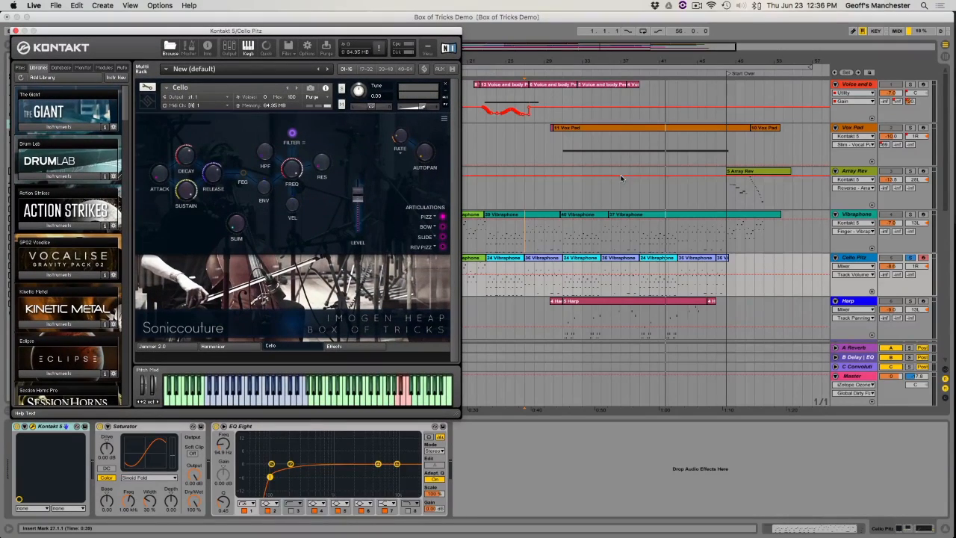
- Play the Cello from 39.1.1 and switch its articulation from Pizz to Bow
{"action": "left_click", "coordinate": [640, 288]}
{"action": "key", "text": "space"}
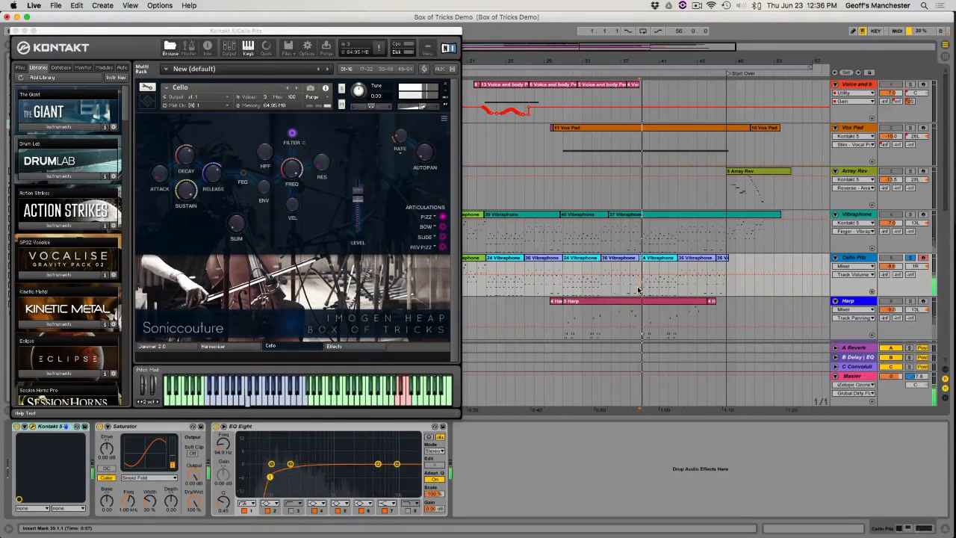
{"action": "left_click", "coordinate": [443, 230]}
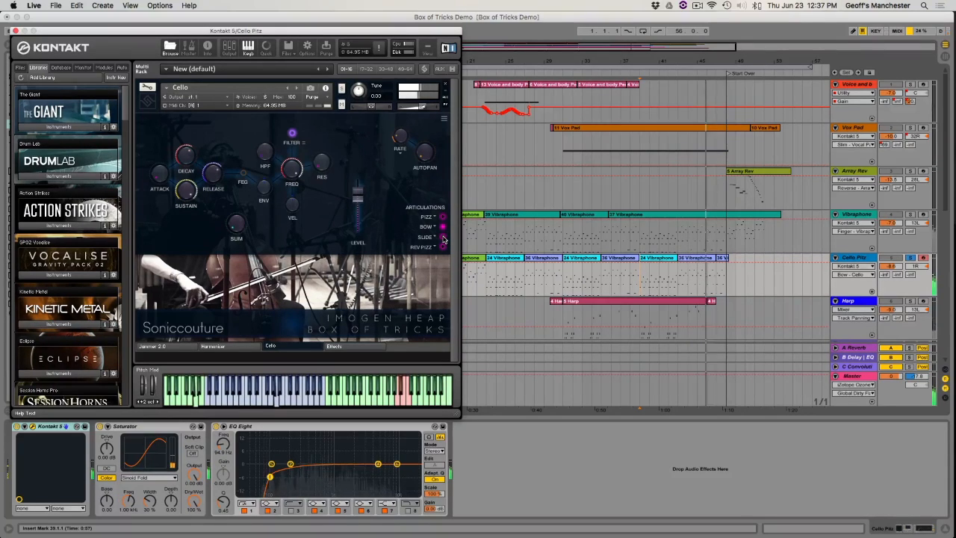
- Replay the Cello from 27.1.1 with the Slide articulation, switch to Rev Pizz, and return to Pizz
{"action": "left_click", "coordinate": [524, 283]}
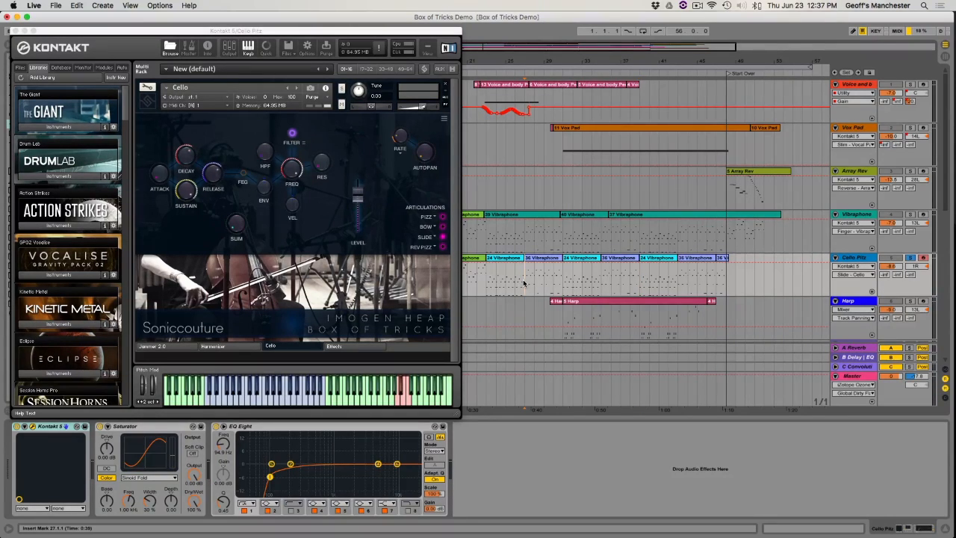
{"action": "key", "text": "space"}
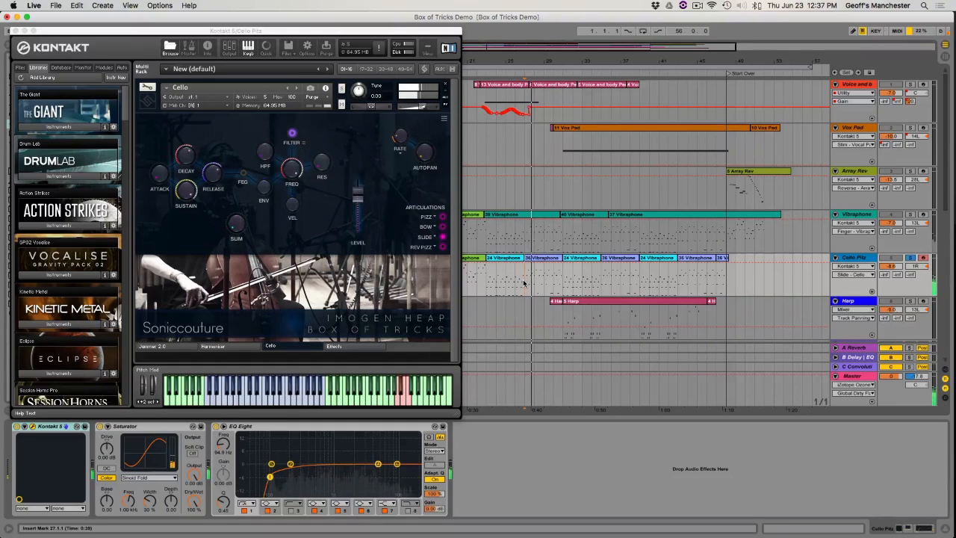
{"action": "left_click", "coordinate": [442, 249]}
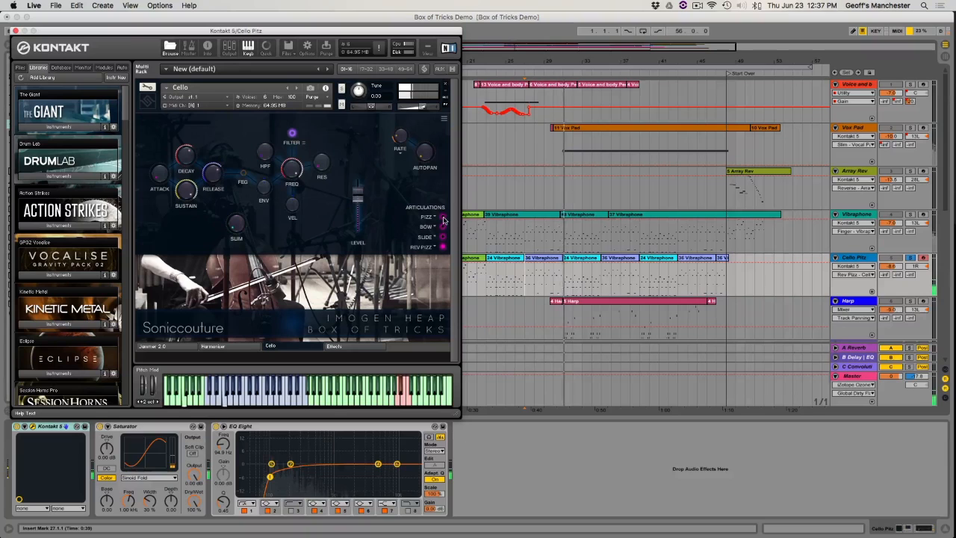
{"action": "left_click", "coordinate": [442, 216]}
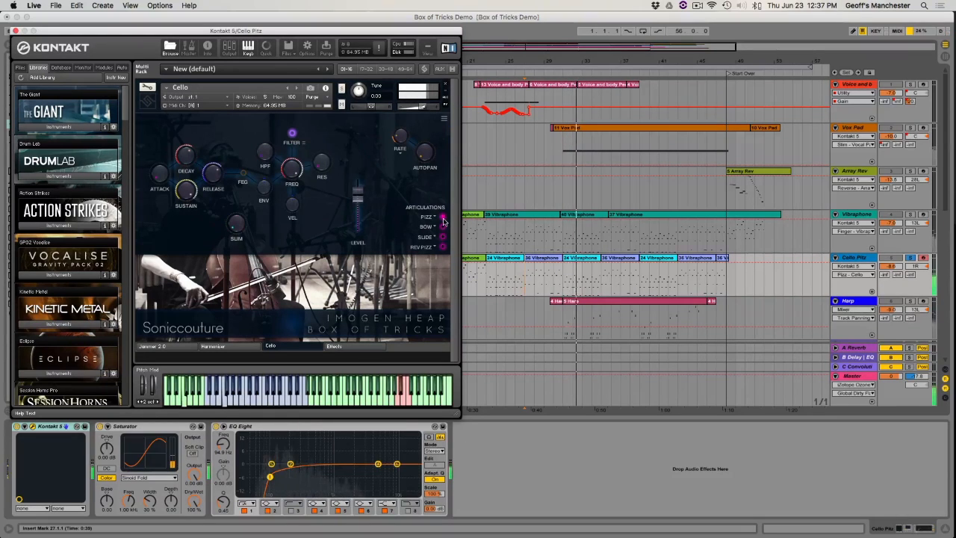
- Try the Cello's Slim control, ending at 0.00 dB, try its Harmoniser switch, and close the Kontakt window
{"action": "mouse_move", "coordinate": [232, 225]}
{"action": "left_mouse_down"}
{"action": "mouse_move", "coordinate": [221, 156]}
{"action": "mouse_move", "coordinate": [219, 233]}
{"action": "left_mouse_up"}
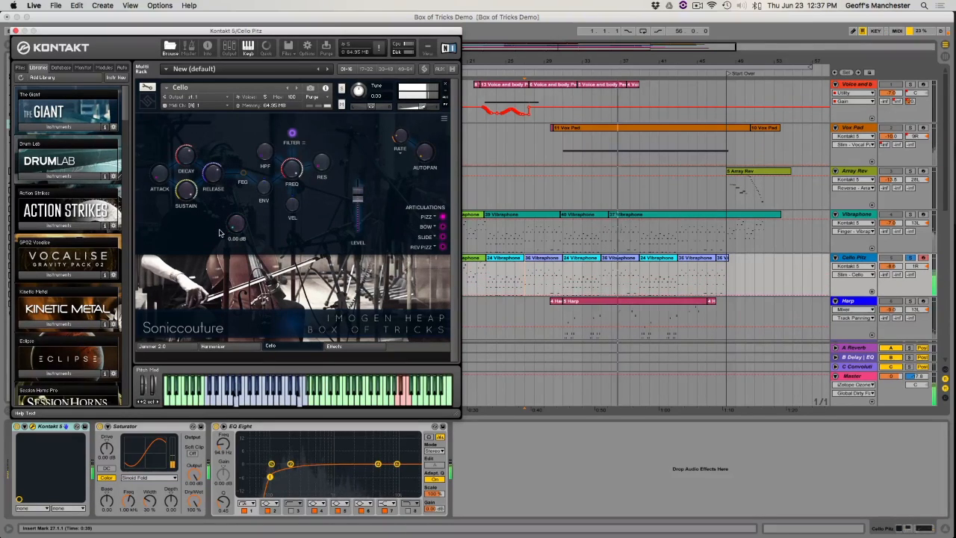
{"action": "left_click", "coordinate": [213, 345]}
{"action": "left_click", "coordinate": [147, 126]}
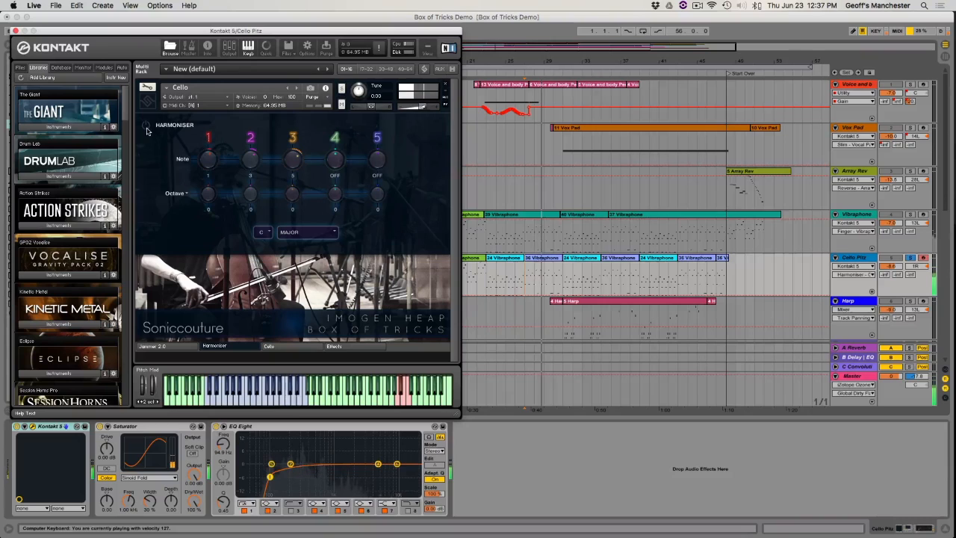
{"action": "left_click", "coordinate": [15, 31]}
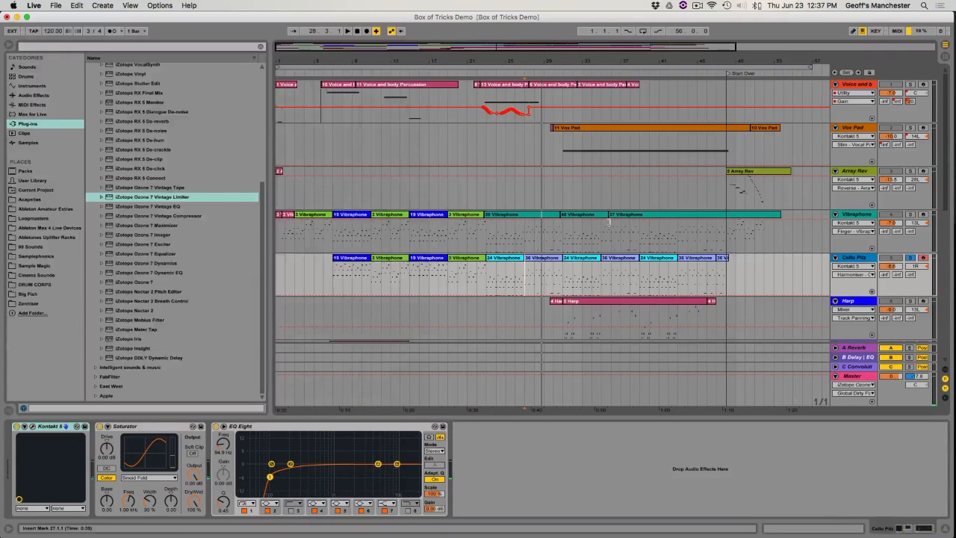
- Solo the Harp track instead of Cello Pitz and play it from 31.1.1
{"action": "left_click", "coordinate": [852, 301]}
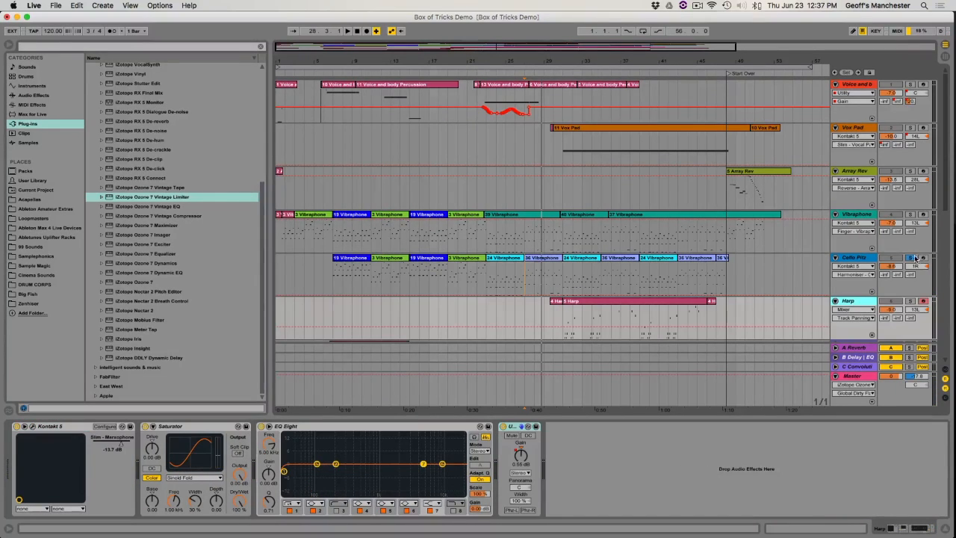
{"action": "left_click", "coordinate": [911, 301]}
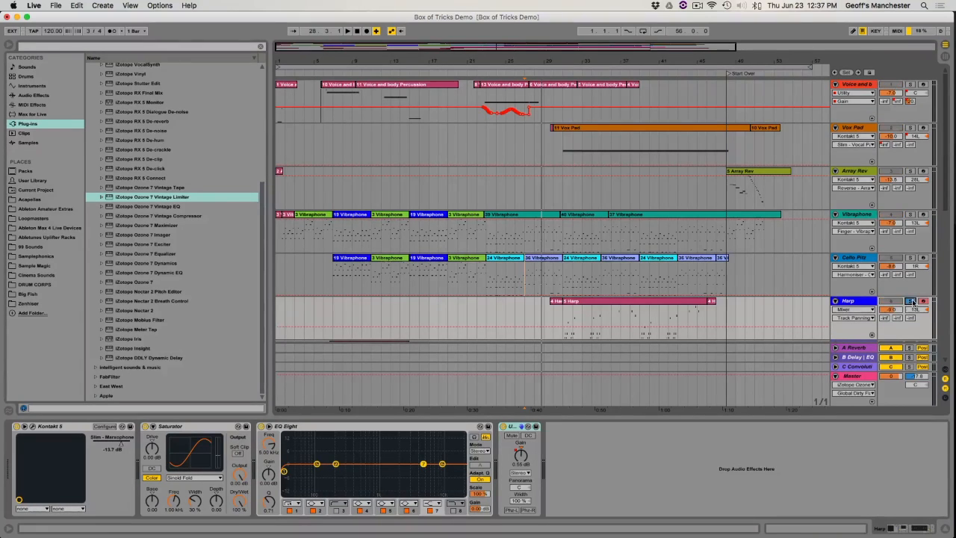
{"action": "left_click", "coordinate": [562, 312]}
{"action": "key", "text": "space"}
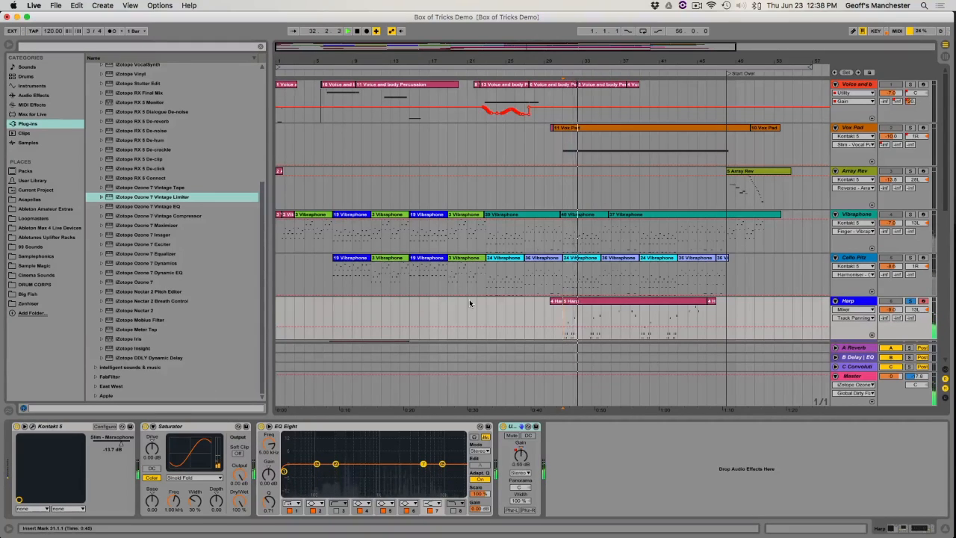
- Solo the Harp 2 track and play it from just before its first clip
{"action": "scroll", "coordinate": [469, 303], "scroll_direction": "down", "scroll_amount": 5}
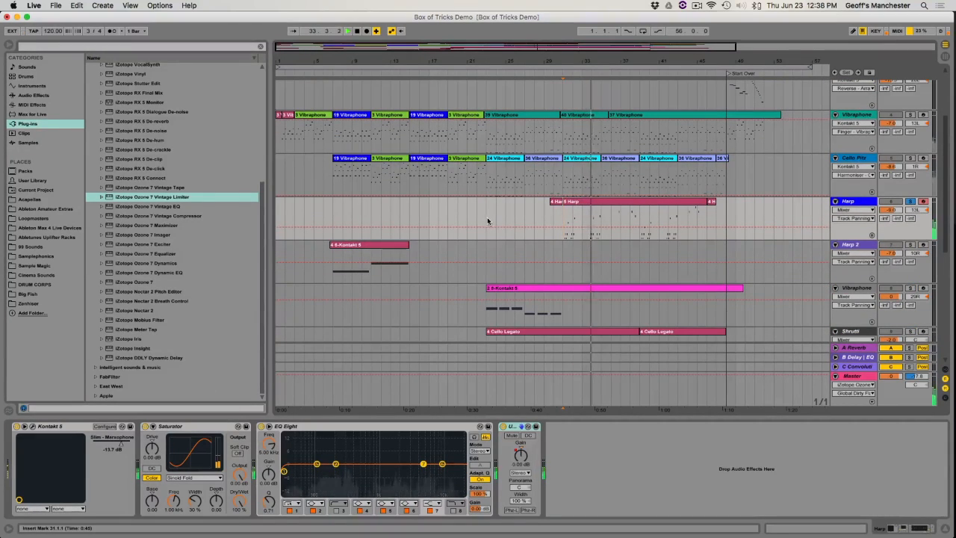
{"action": "left_click", "coordinate": [331, 280]}
{"action": "key", "text": "space"}
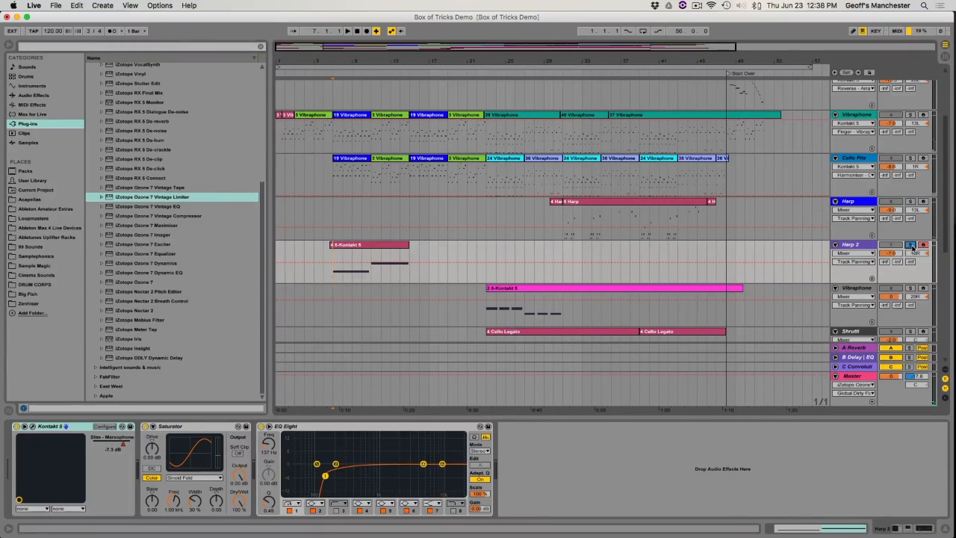
{"action": "key", "text": "space"}
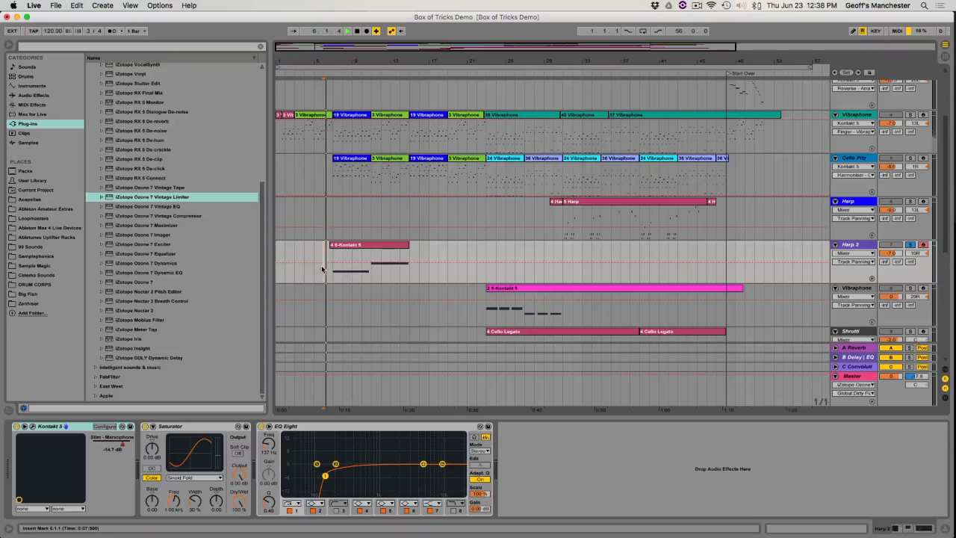
- Open Harp 2's Marxophone in Kontakt, clear its clip from view obstruction, and play from 6.3.1 with the No Bounce articulation
{"action": "left_click", "coordinate": [32, 427]}
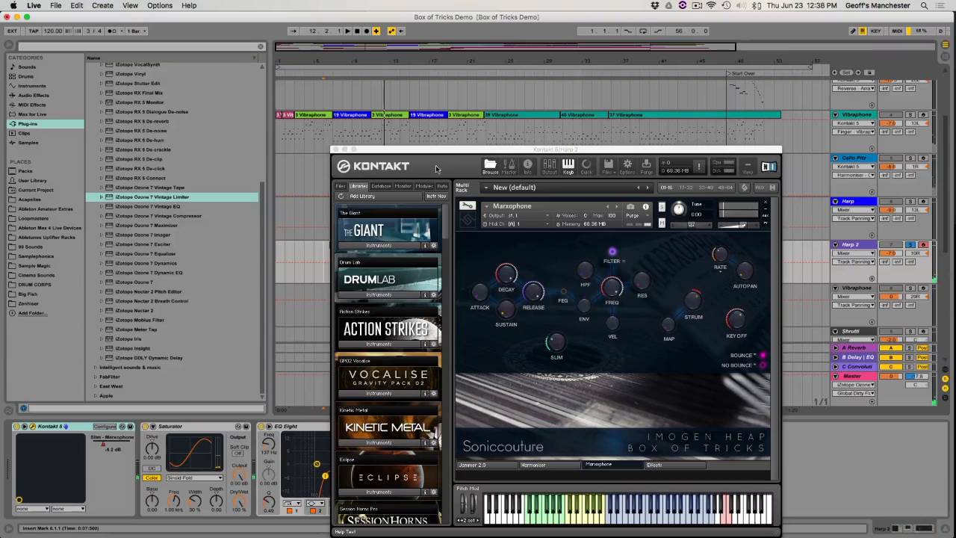
{"action": "left_click_drag", "start_coordinate": [425, 150], "coordinate": [512, 39]}
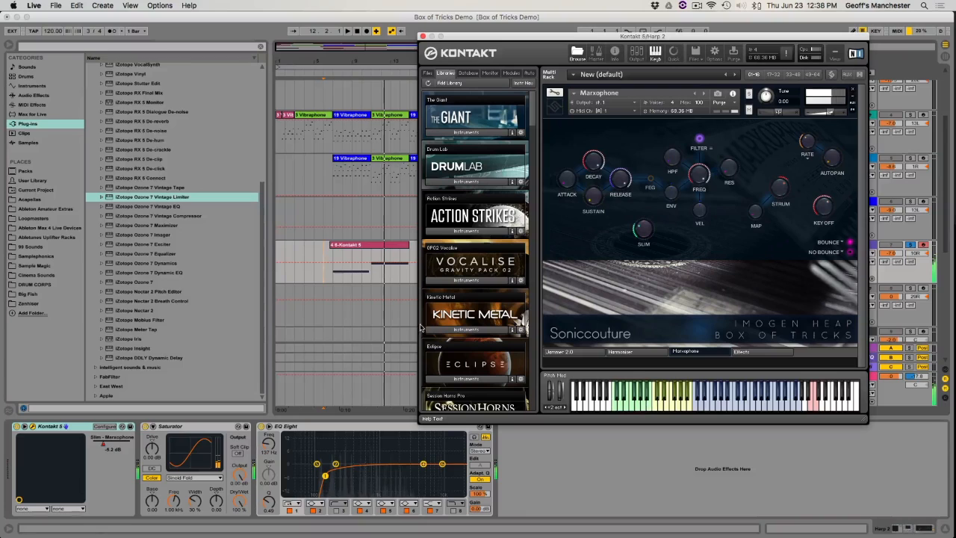
{"action": "left_click", "coordinate": [330, 277]}
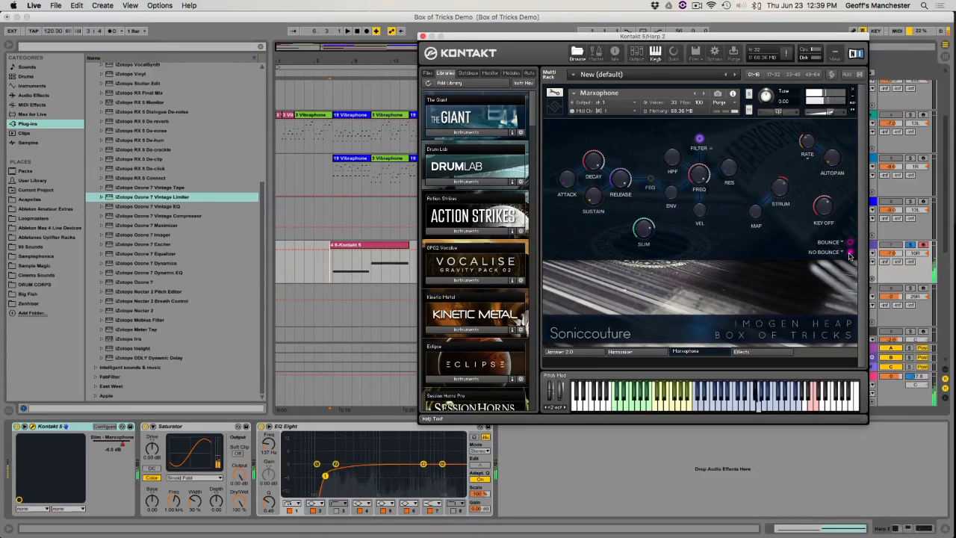
- Look through the Marxophone's Effects, Harmoniser and Jammer 2.0 pages, return to its main page, and close the Kontakt window
{"action": "left_click", "coordinate": [753, 353]}
{"action": "left_click", "coordinate": [643, 357]}
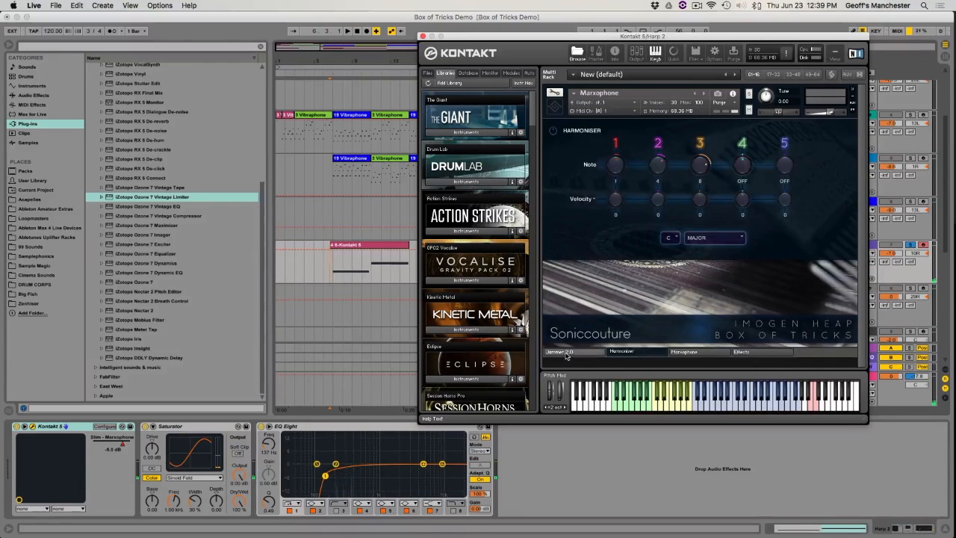
{"action": "left_click", "coordinate": [563, 354]}
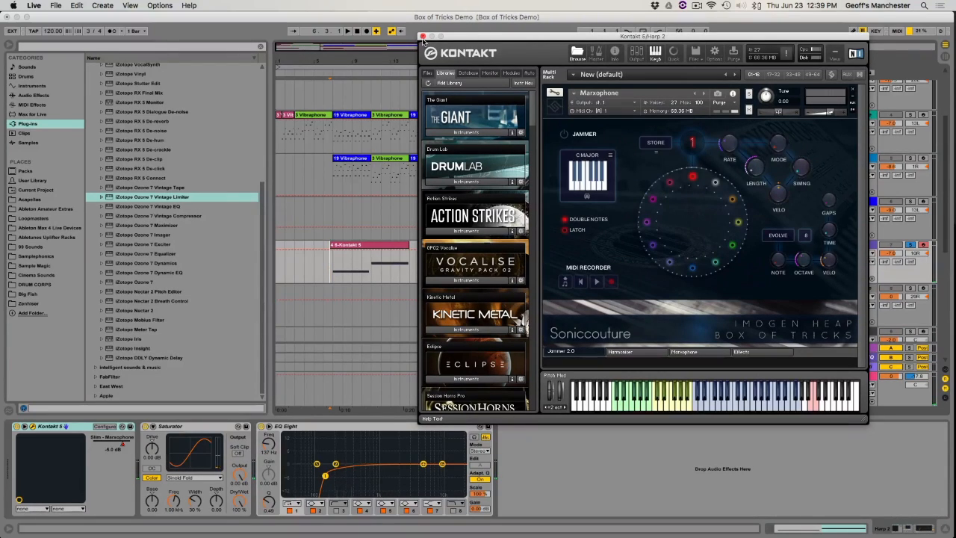
{"action": "left_click", "coordinate": [678, 354]}
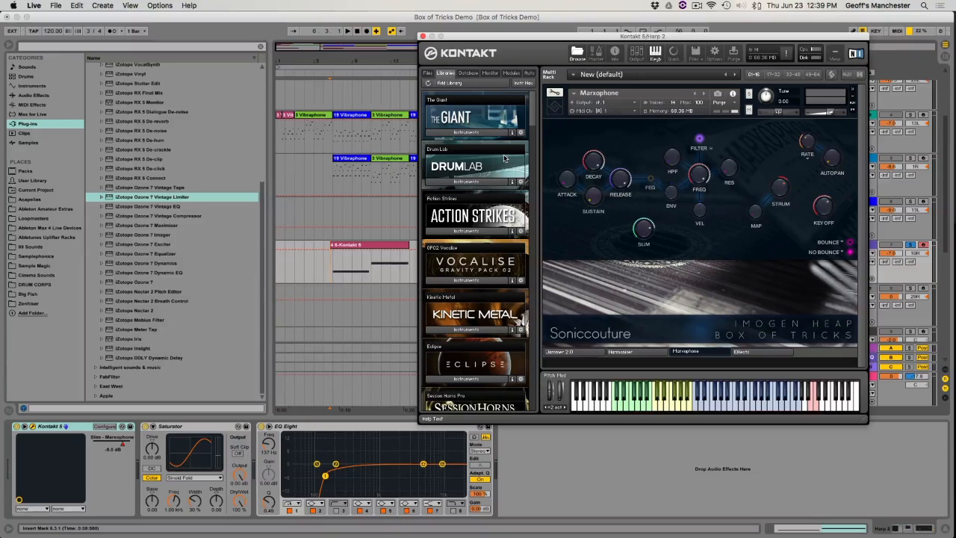
{"action": "left_click", "coordinate": [422, 35]}
- Solo the second Vibraphone track, play its Jammer pattern from 23.1.1, and move the Kontakt window clear of the clips
{"action": "scroll", "coordinate": [714, 248], "scroll_direction": "down", "scroll_amount": 3}
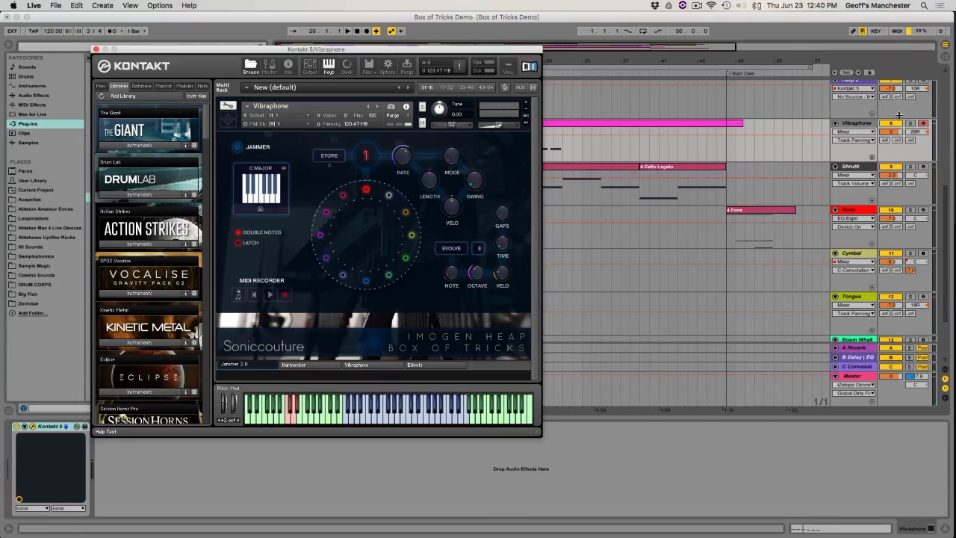
{"action": "left_click", "coordinate": [909, 123]}
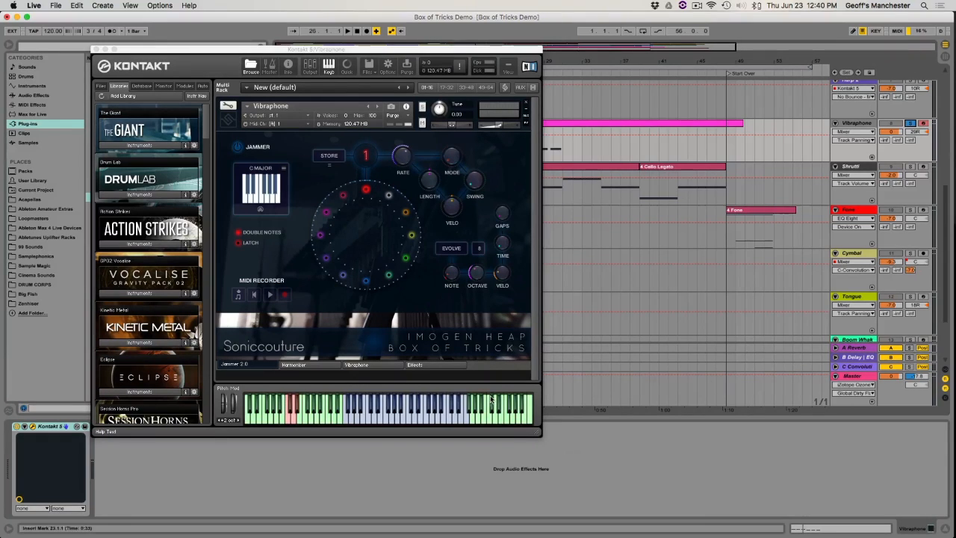
{"action": "key", "text": "space"}
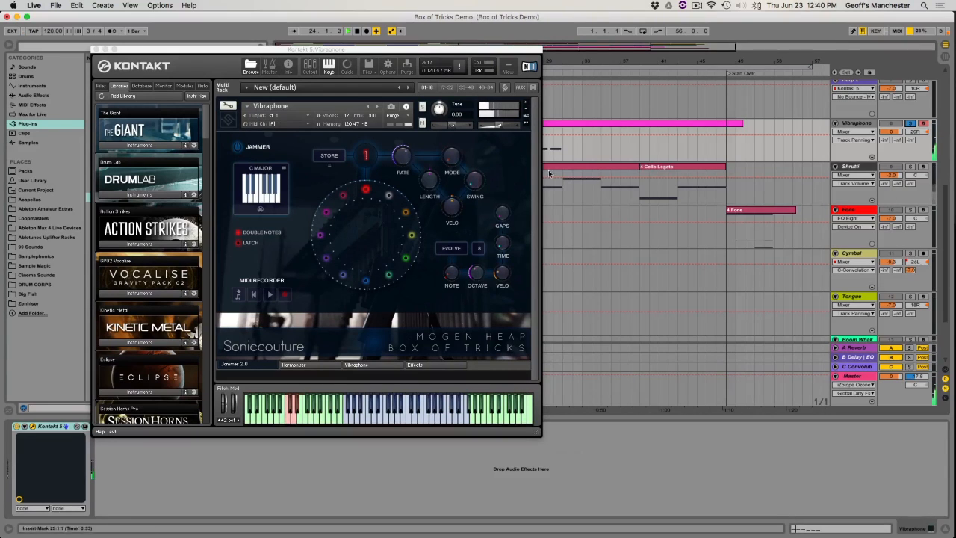
{"action": "left_click_drag", "start_coordinate": [473, 46], "coordinate": [687, 166]}
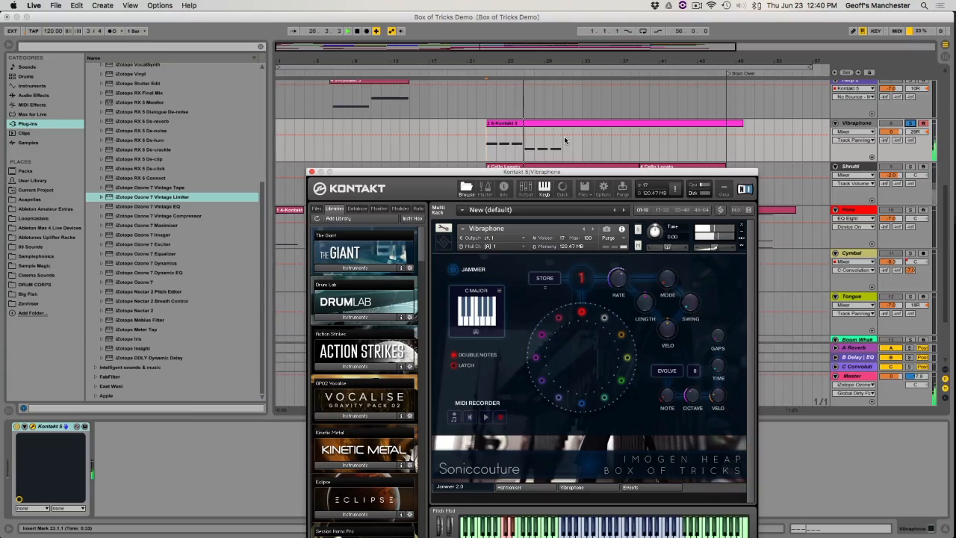
{"action": "left_click_drag", "start_coordinate": [539, 172], "coordinate": [247, 45]}
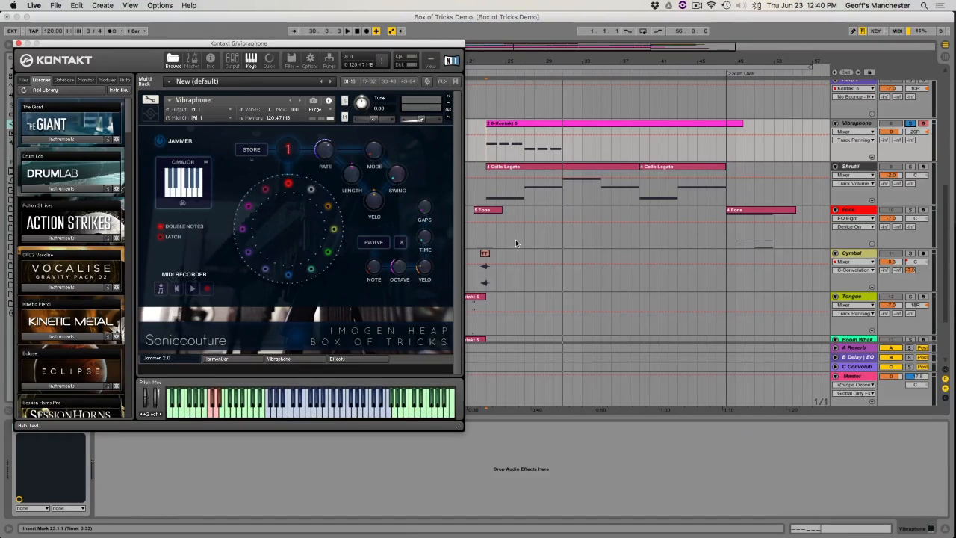
- Open the Shruti Box instrument on the Shrutti track and play it from 23.1.1, first soloed and then with the full mix
{"action": "left_click", "coordinate": [483, 186]}
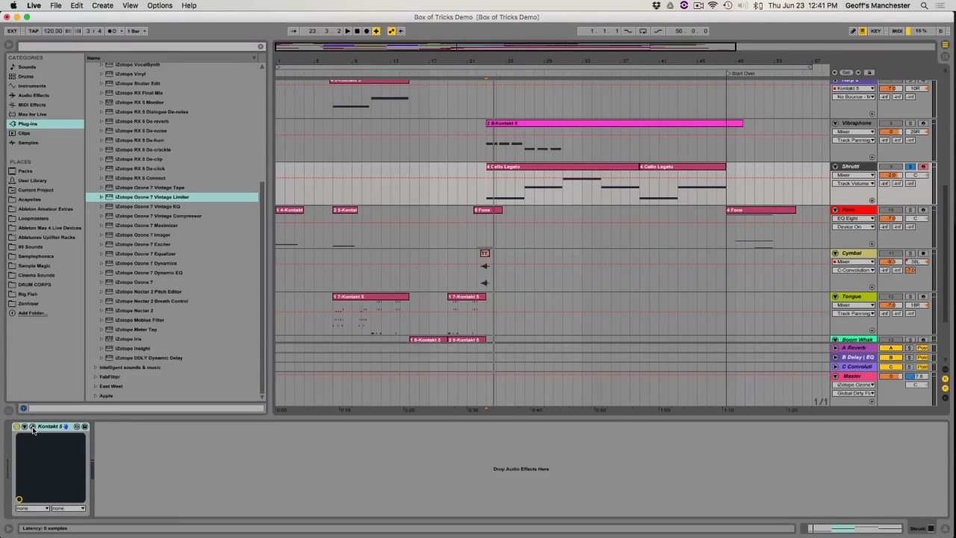
{"action": "left_click", "coordinate": [33, 429]}
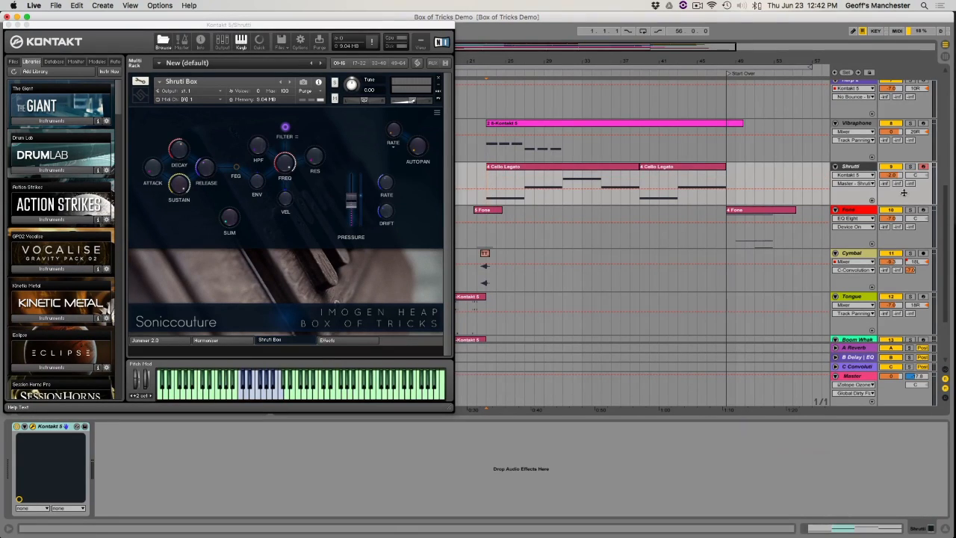
{"action": "left_click", "coordinate": [910, 168]}
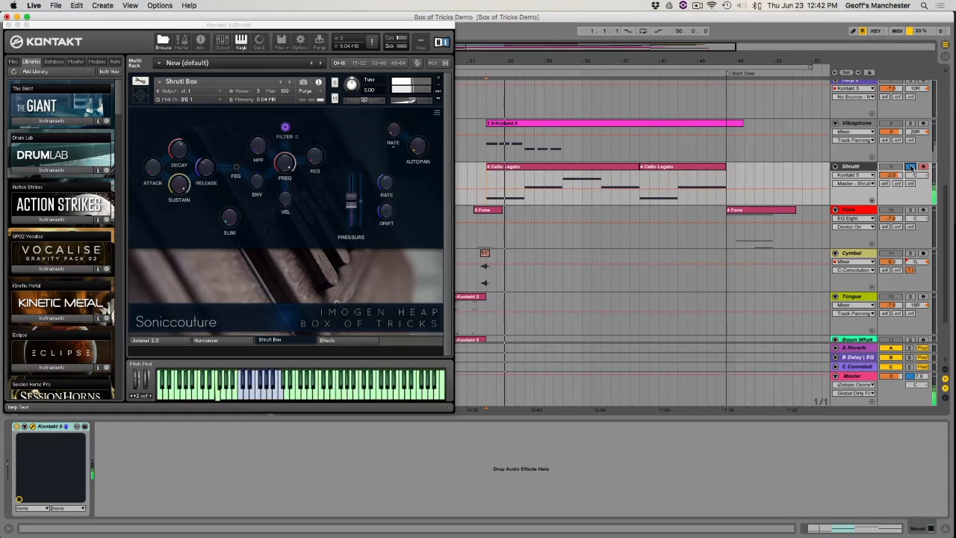
{"action": "left_click", "coordinate": [910, 167]}
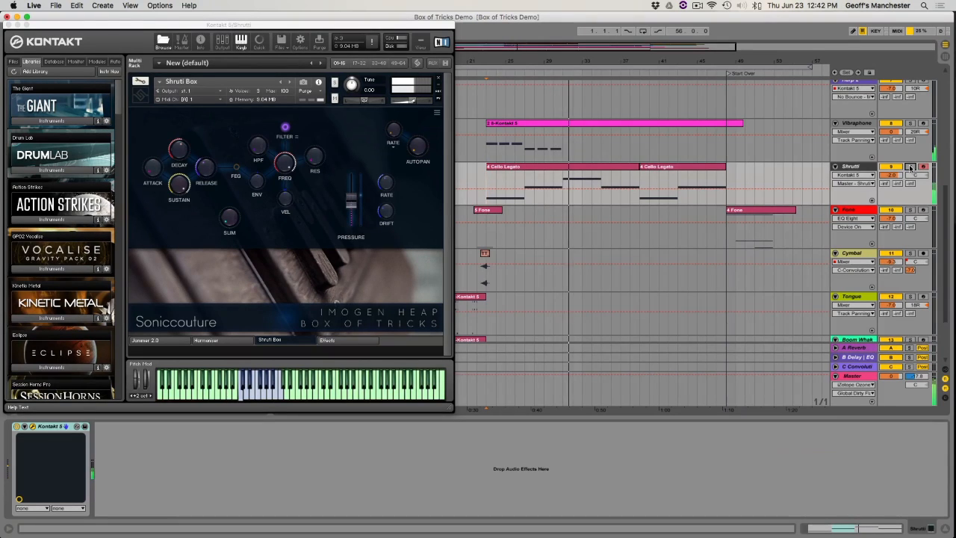
{"action": "key", "text": "space"}
- Try out the Shruti Box's Pressure, Drift and Rate controls
{"action": "left_click_drag", "start_coordinate": [353, 203], "coordinate": [383, 215]}
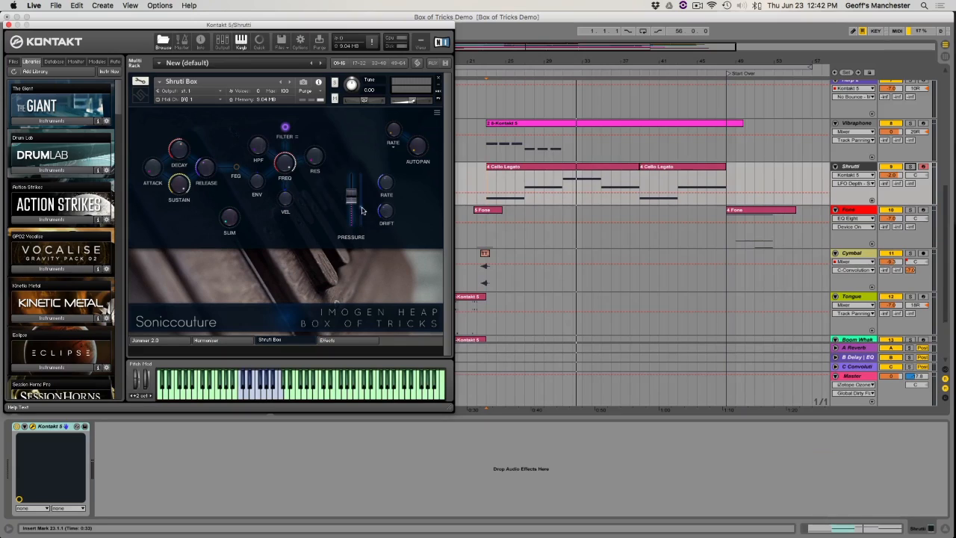
{"action": "left_click_drag", "start_coordinate": [387, 218], "coordinate": [388, 194]}
{"action": "mouse_move", "coordinate": [386, 185]}
{"action": "left_mouse_down"}
{"action": "mouse_move", "coordinate": [379, 224]}
{"action": "mouse_move", "coordinate": [373, 176]}
{"action": "left_mouse_up"}
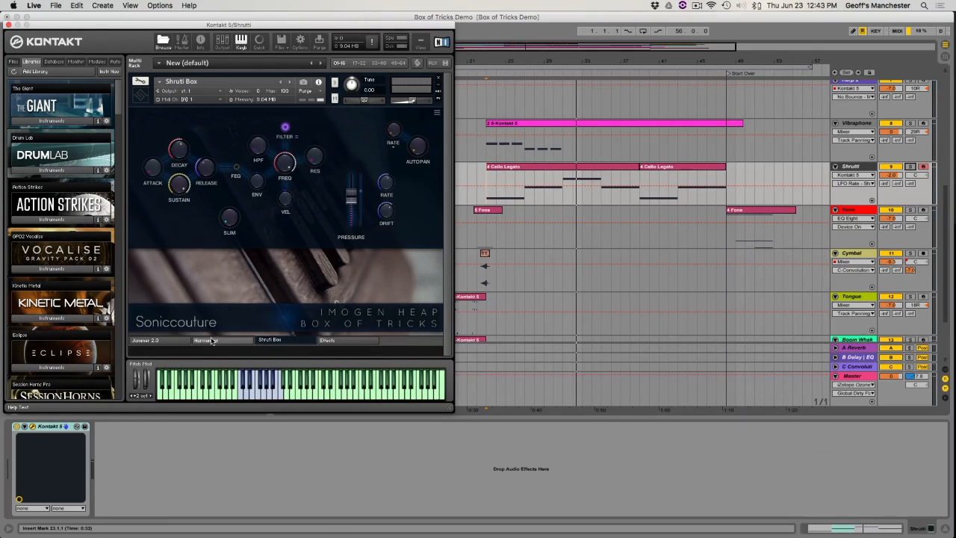
- Look through the Shruti Box's Harmoniser, Jammer 2.0 and Effects pages, ending on the Harmoniser
{"action": "left_click", "coordinate": [212, 341]}
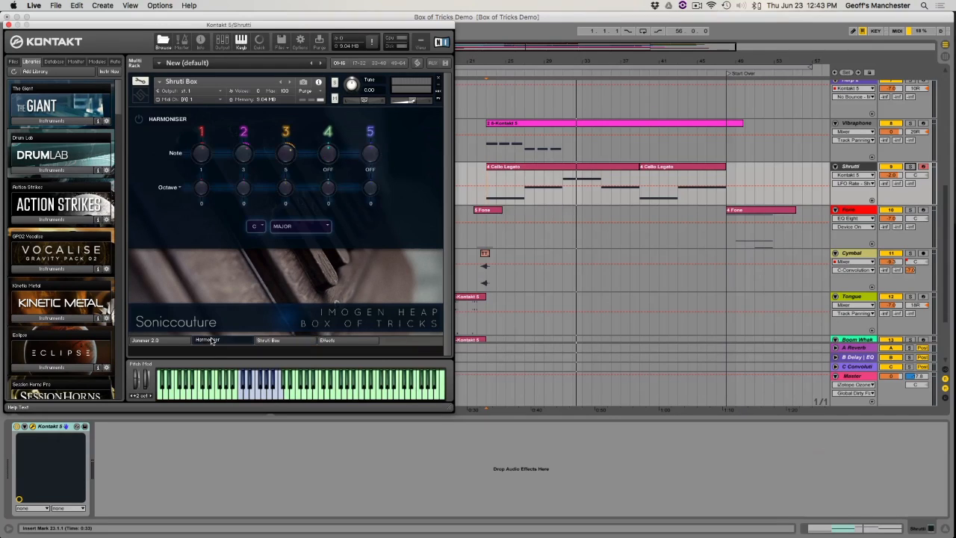
{"action": "left_click", "coordinate": [160, 342]}
{"action": "left_click", "coordinate": [353, 341]}
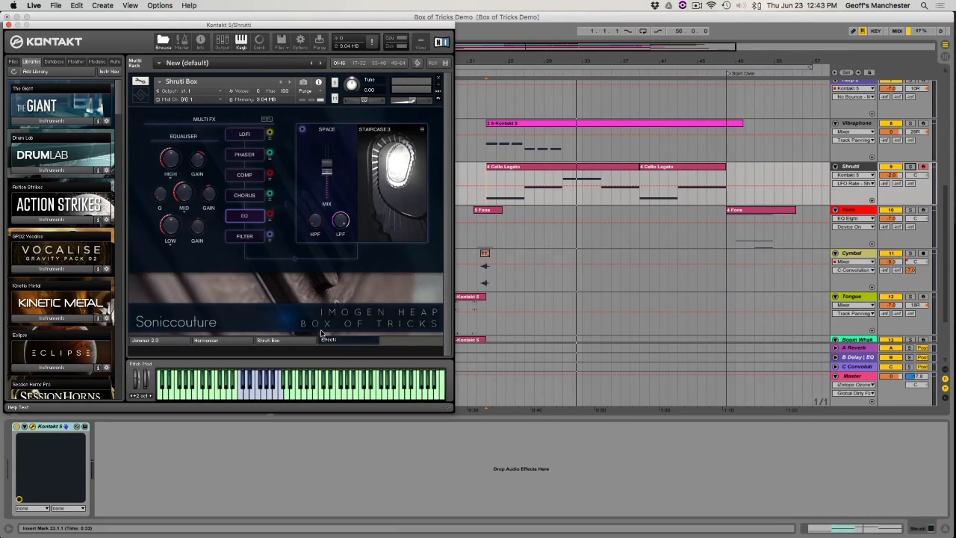
{"action": "left_click", "coordinate": [234, 342]}
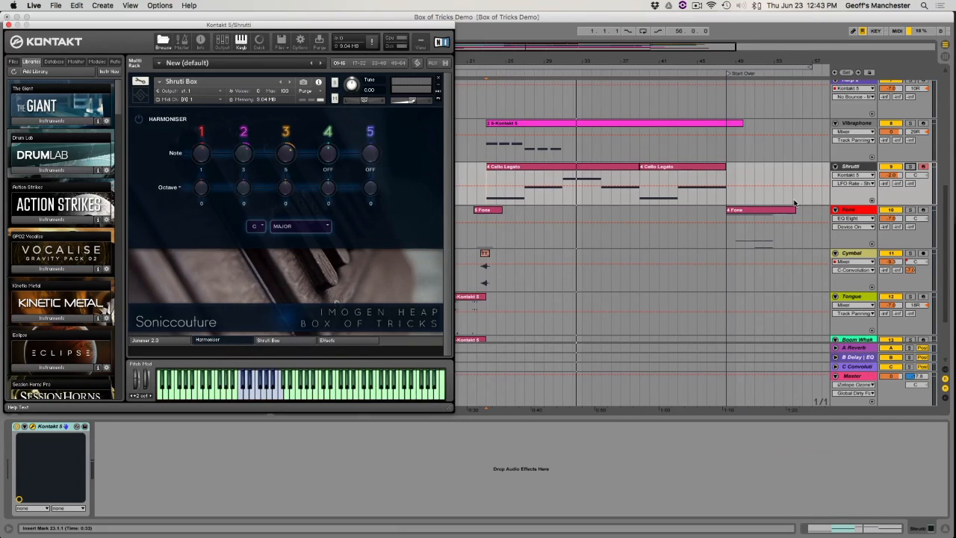
- Solo the Fone track, set the playback start to 1.1.1, and open its Waterphone instrument in Kontakt
{"action": "left_click", "coordinate": [858, 210]}
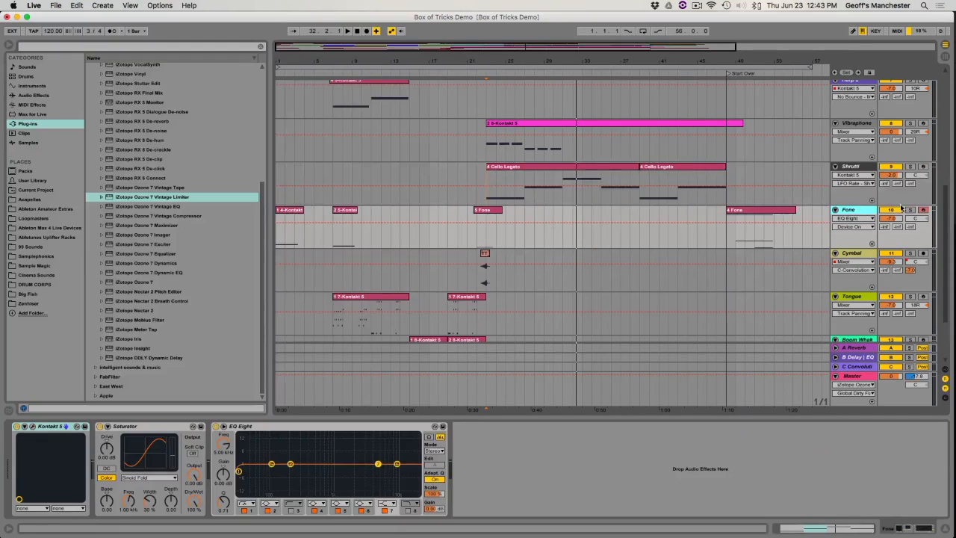
{"action": "left_click", "coordinate": [724, 233]}
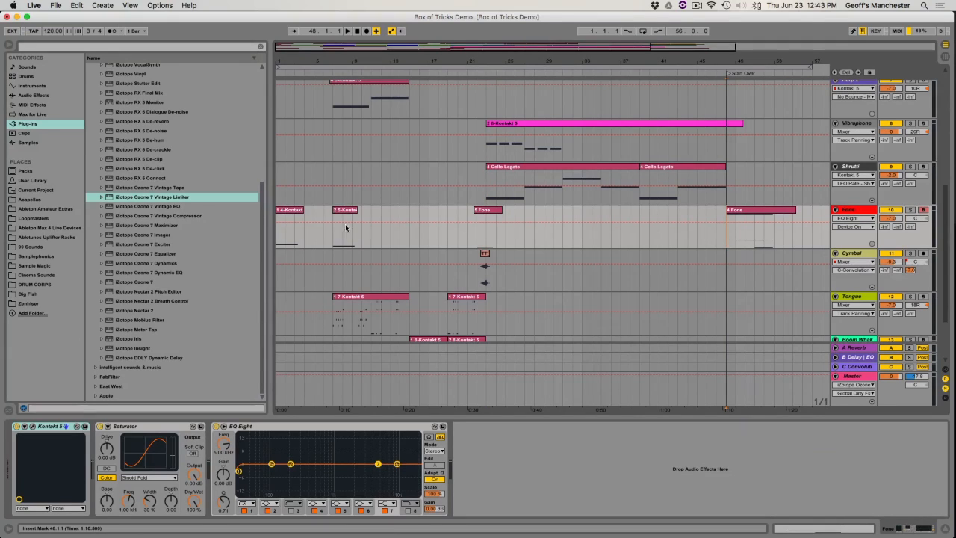
{"action": "left_click", "coordinate": [277, 232]}
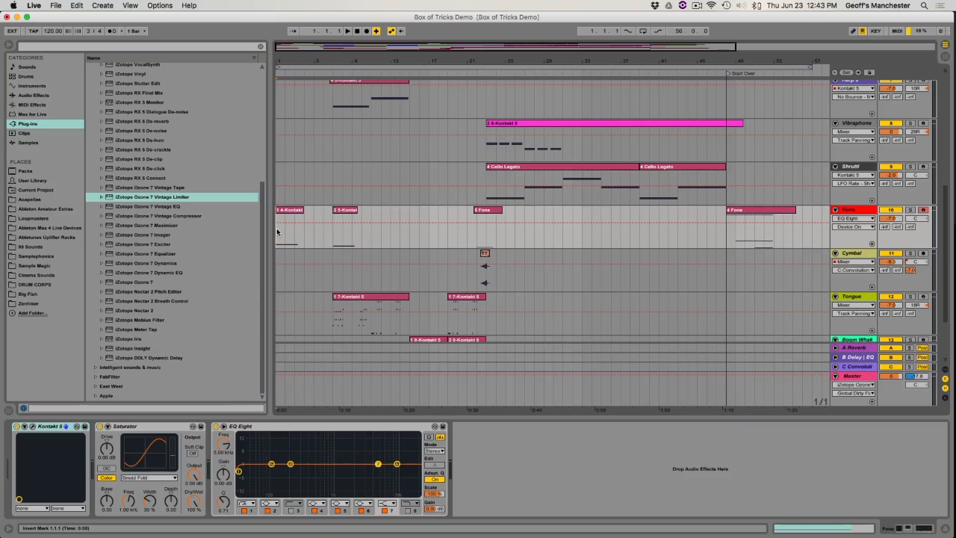
{"action": "left_click", "coordinate": [909, 211]}
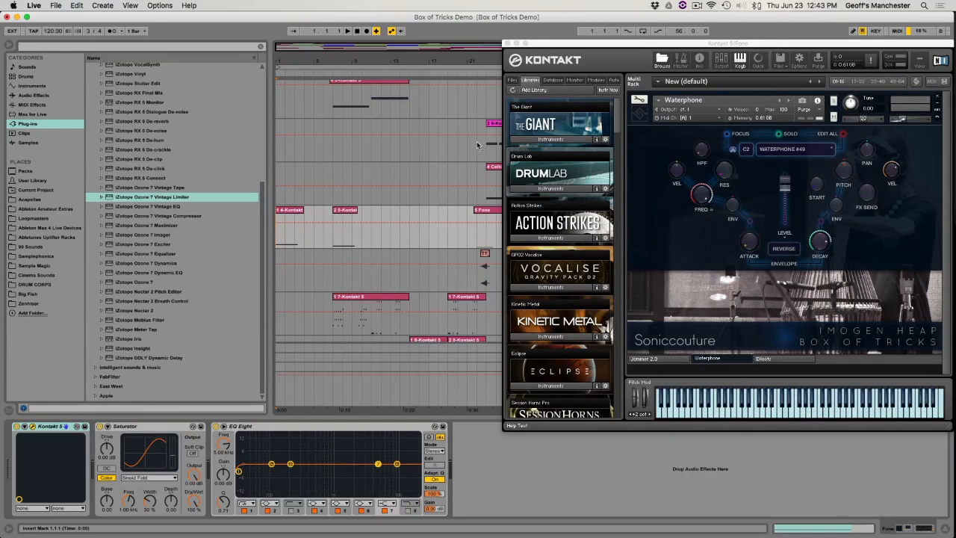
- Play the Waterphone from 1.1.1, raise its instrument volume in Kontakt, and replay the passage
{"action": "key", "text": "space"}
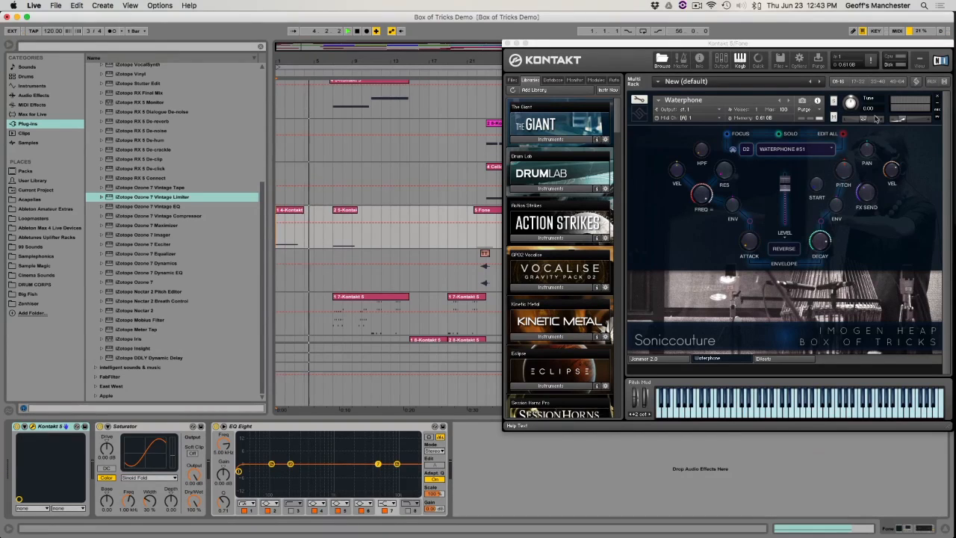
{"action": "left_click_drag", "start_coordinate": [901, 121], "coordinate": [909, 121]}
{"action": "key", "text": "space"}
{"action": "key", "text": "space"}
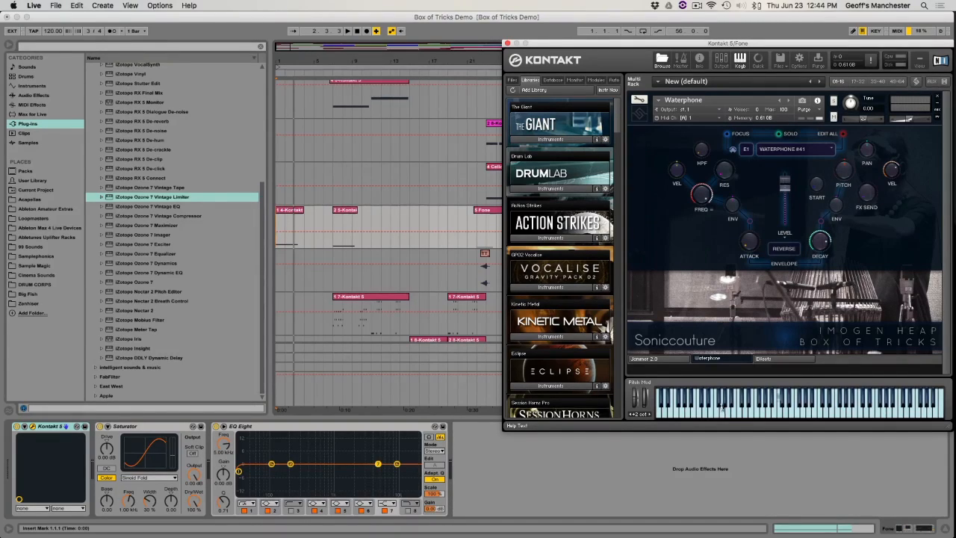
- Look through the Waterphone's Effects and Jammer 2.0 pages, return to its main page, and uncover the track list
{"action": "left_click", "coordinate": [769, 358]}
{"action": "left_click", "coordinate": [646, 359]}
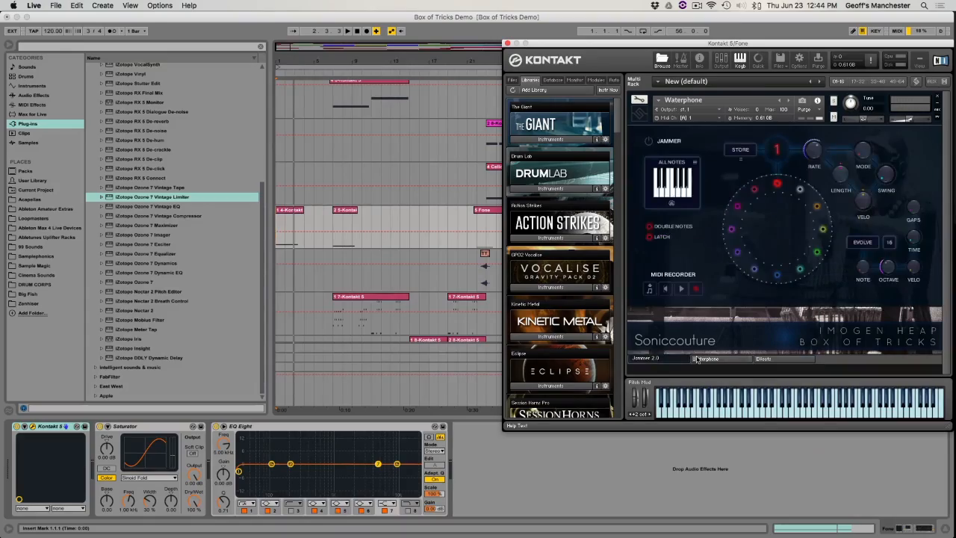
{"action": "left_click", "coordinate": [698, 359]}
{"action": "left_click_drag", "start_coordinate": [691, 51], "coordinate": [404, 35]}
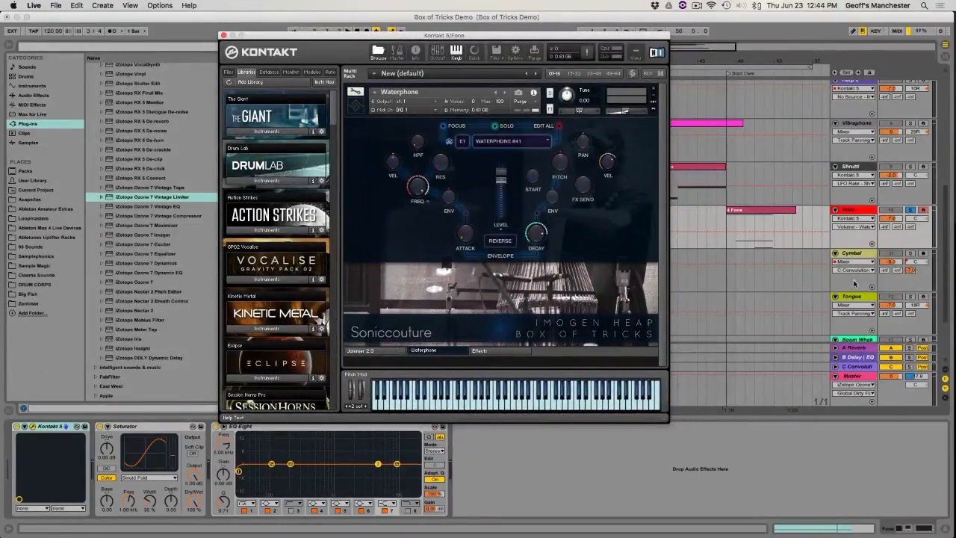
- Solo the Tongue track, open its Tongue Drum instrument in Kontakt, and position the window clear of the track controls
{"action": "left_click", "coordinate": [846, 255]}
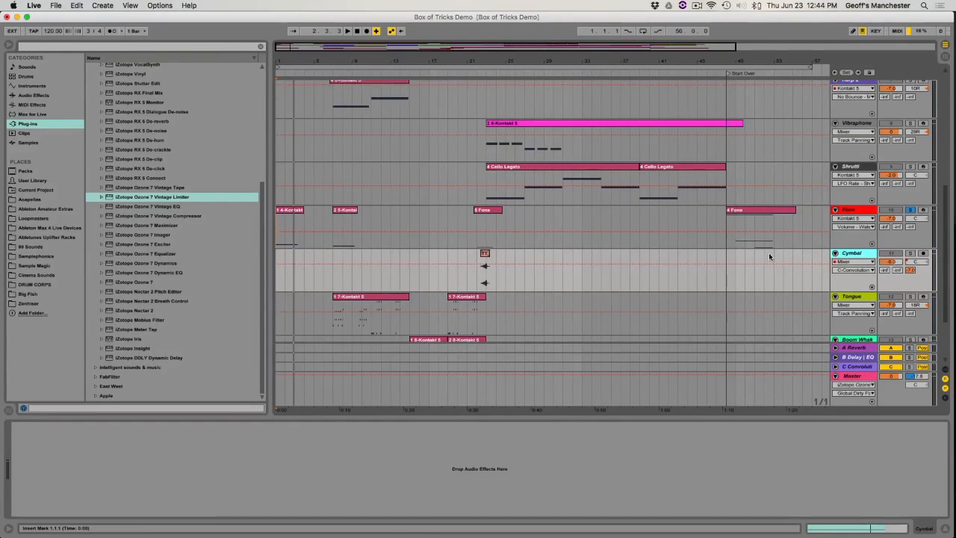
{"action": "scroll", "coordinate": [768, 253], "scroll_direction": "down", "scroll_amount": 3}
{"action": "left_click", "coordinate": [880, 220]}
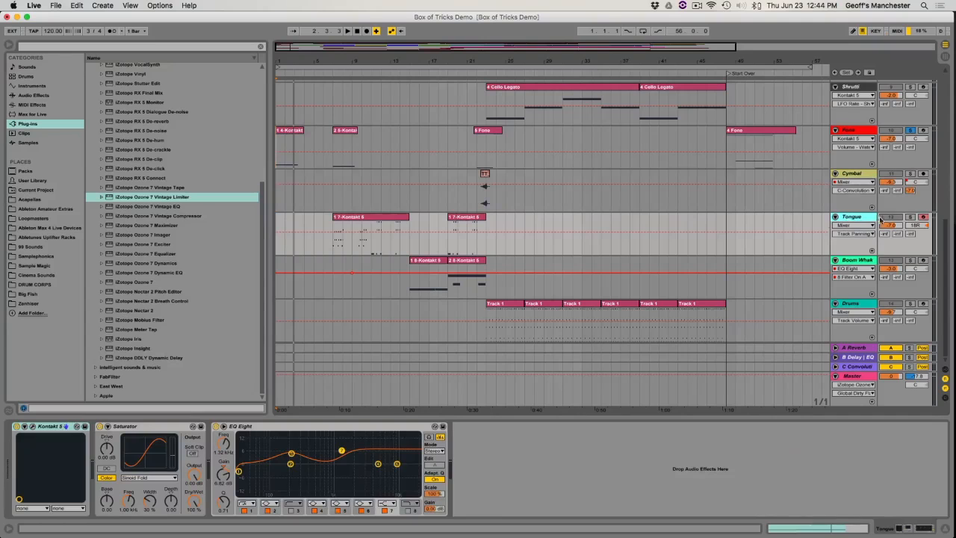
{"action": "left_click", "coordinate": [909, 217]}
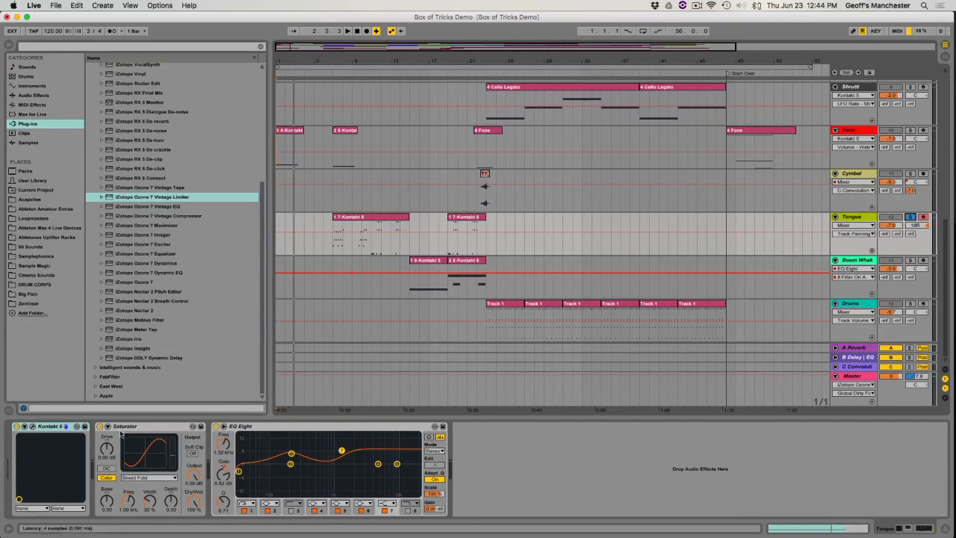
{"action": "left_click", "coordinate": [31, 426]}
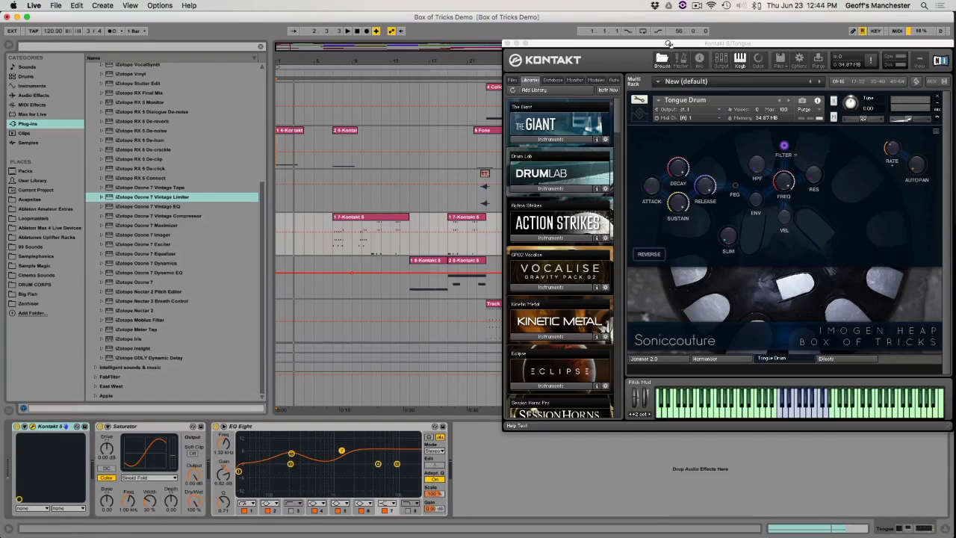
{"action": "left_click_drag", "start_coordinate": [668, 43], "coordinate": [379, 45]}
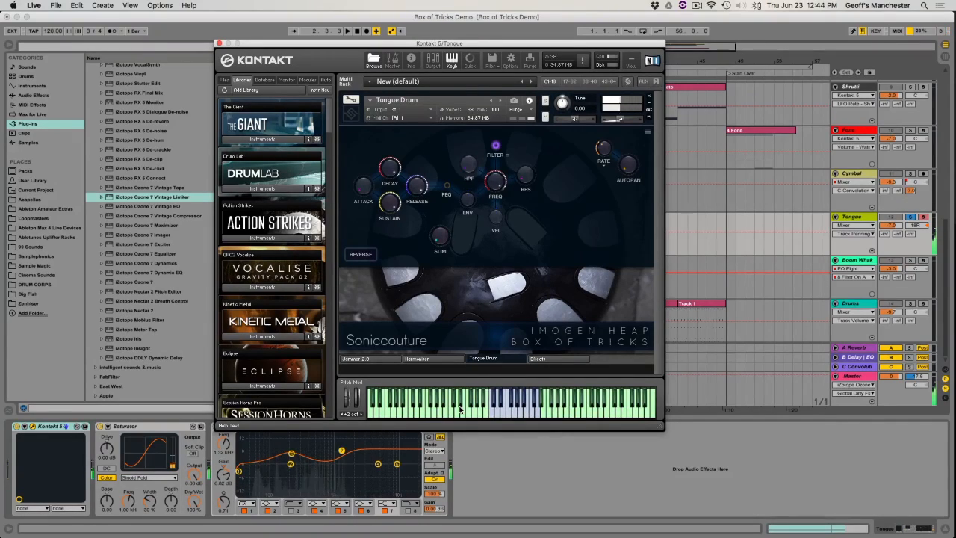
- View the Tongue Drum's Jammer and Harmoniser pages, and play the track from the start of its first clip
{"action": "left_click", "coordinate": [426, 359]}
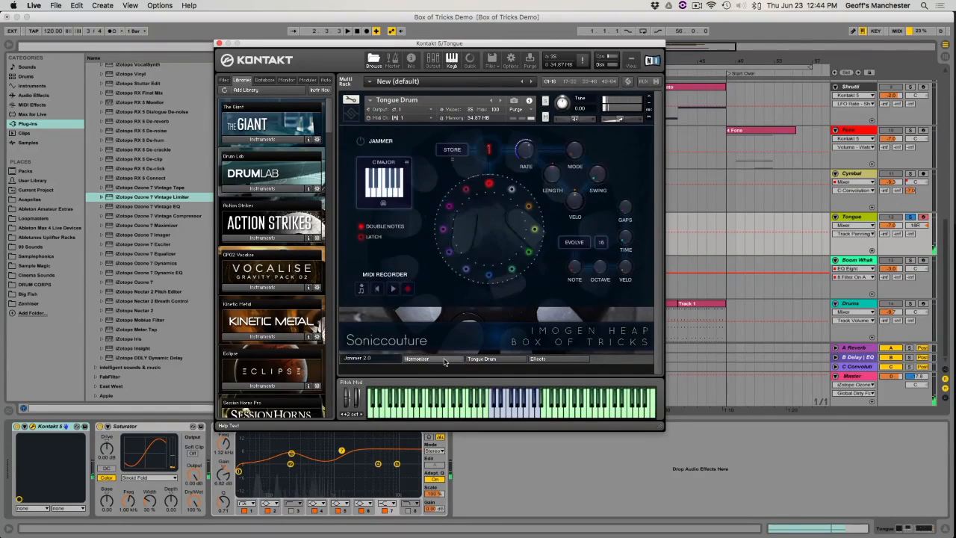
{"action": "left_click_drag", "start_coordinate": [572, 49], "coordinate": [666, 261]}
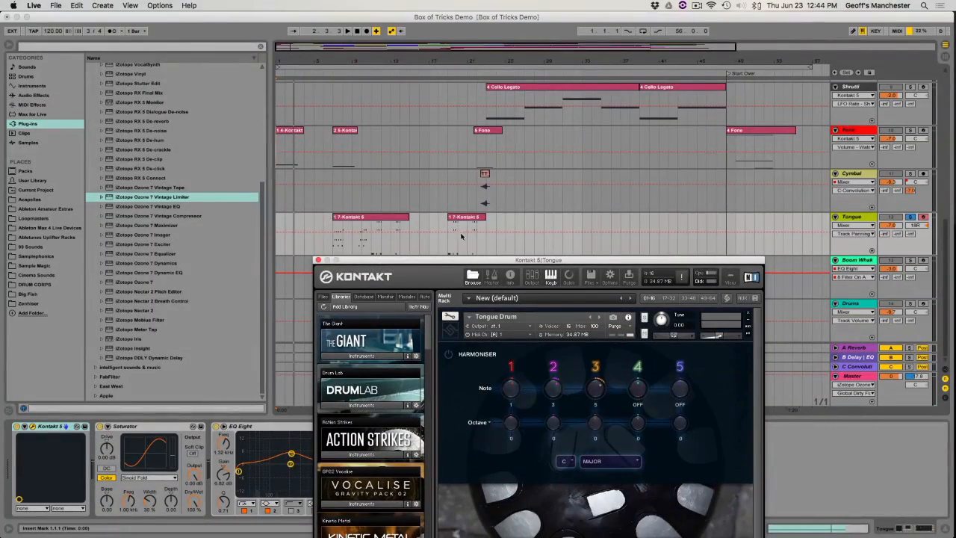
{"action": "left_click", "coordinate": [335, 255]}
{"action": "key", "text": "space"}
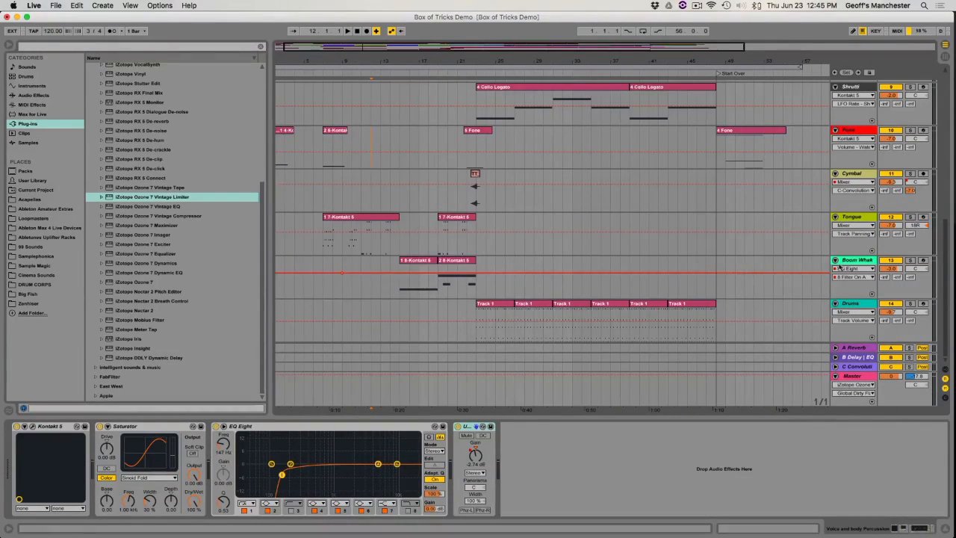
- Open the Boom Whackers track's instrument in Kontakt, show its Tube Percussion page, and uncover the track's clips
{"action": "left_click", "coordinate": [839, 266]}
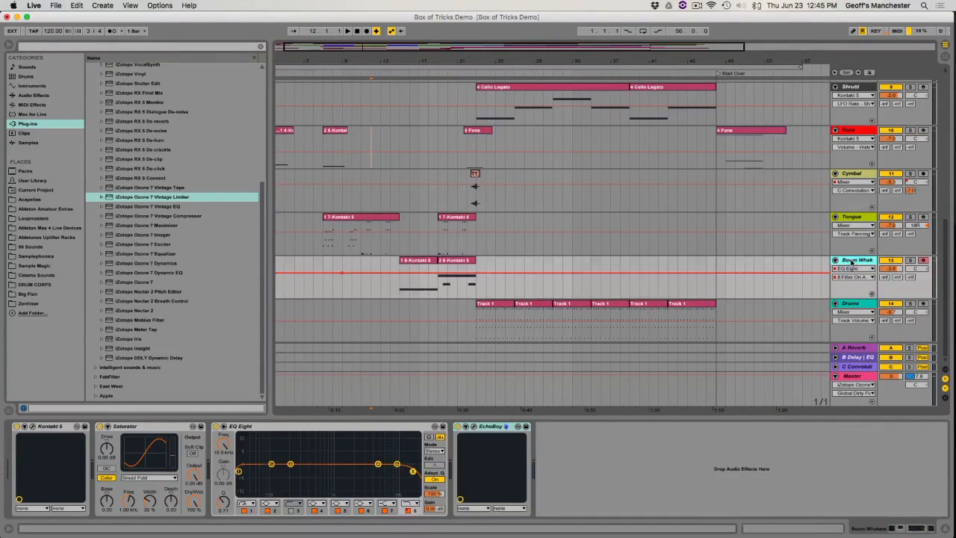
{"action": "left_click", "coordinate": [33, 427]}
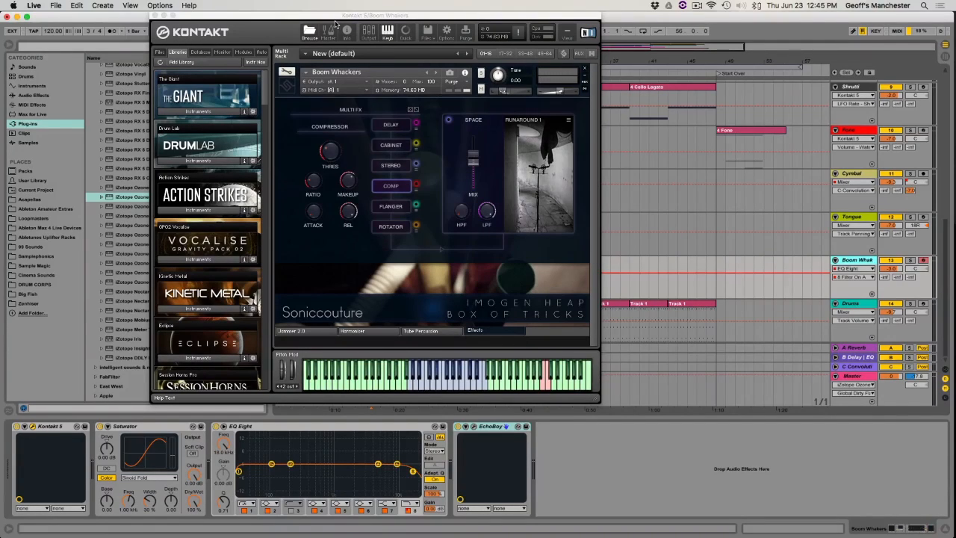
{"action": "left_click", "coordinate": [424, 330]}
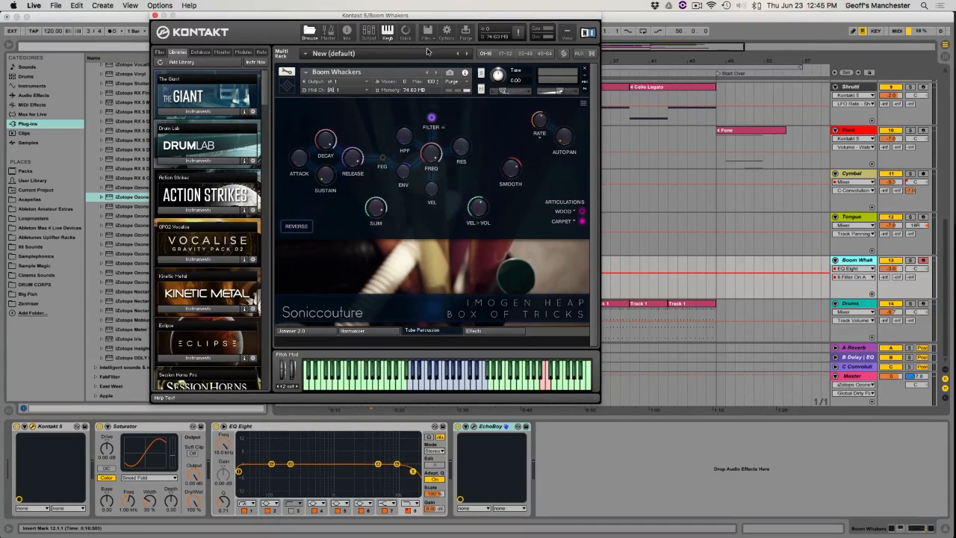
{"action": "left_click_drag", "start_coordinate": [415, 17], "coordinate": [281, 17]}
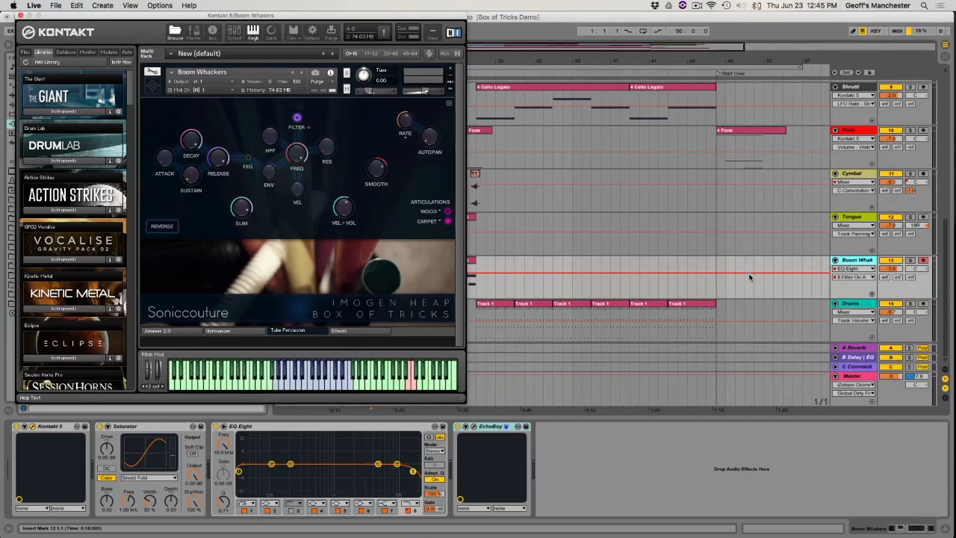
{"action": "scroll", "coordinate": [750, 277], "scroll_direction": "left", "scroll_amount": 1}
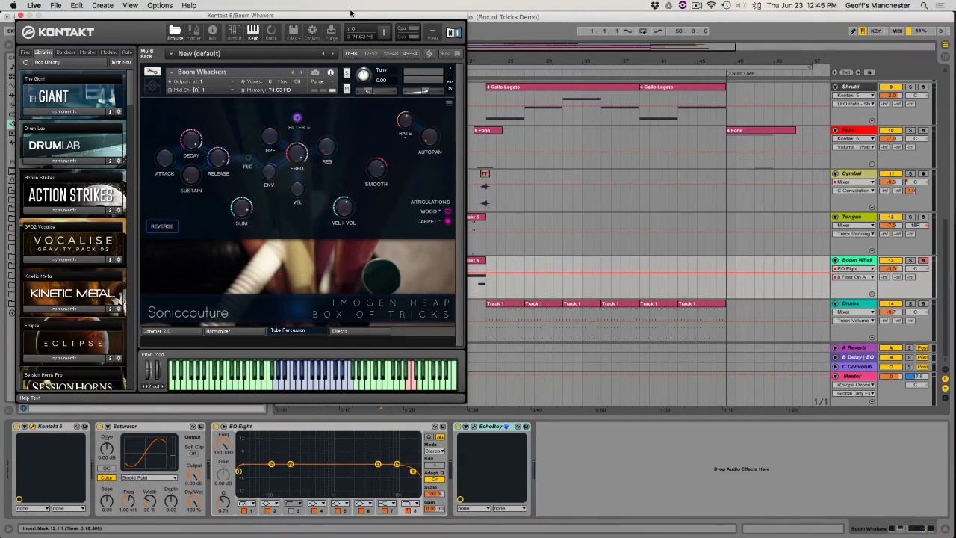
{"action": "left_click_drag", "start_coordinate": [349, 15], "coordinate": [832, 15]}
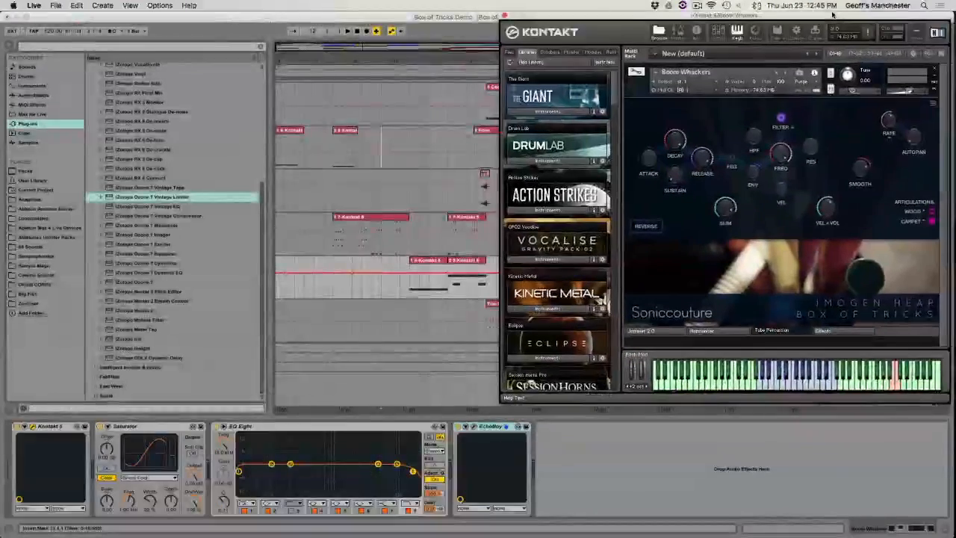
- Play the arrangement from 15.1.1 and solo the Boom Whackers track during playback
{"action": "left_click", "coordinate": [407, 293]}
{"action": "key", "text": "space"}
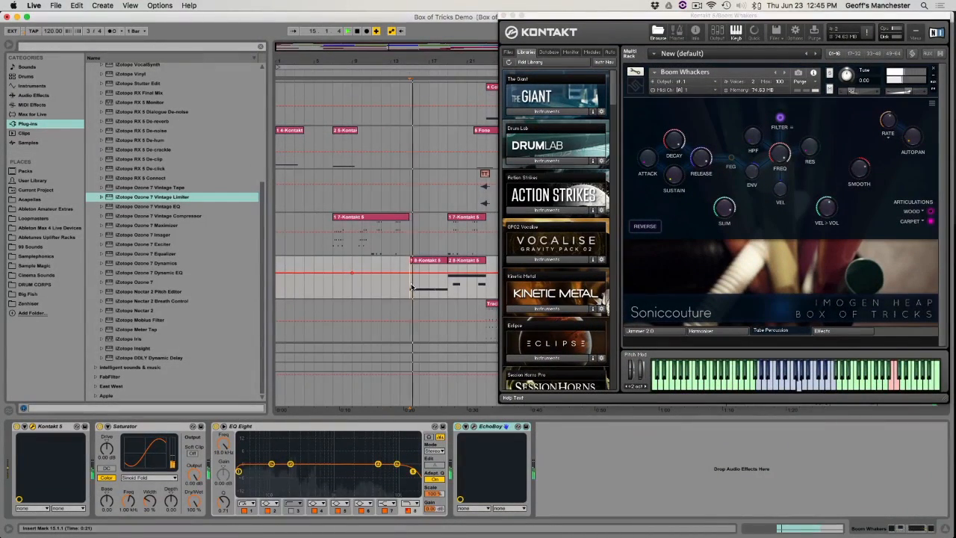
{"action": "left_click_drag", "start_coordinate": [639, 16], "coordinate": [99, 32]}
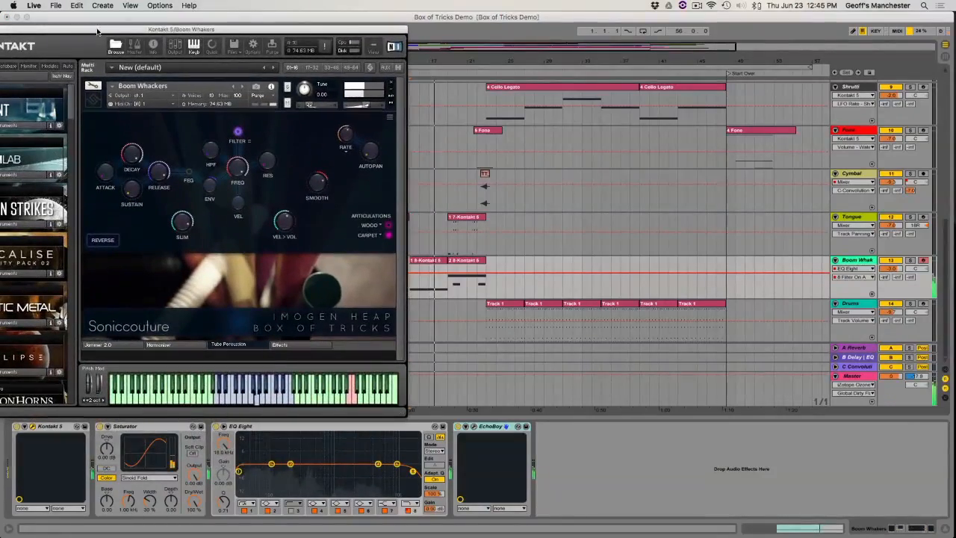
{"action": "left_click", "coordinate": [910, 260]}
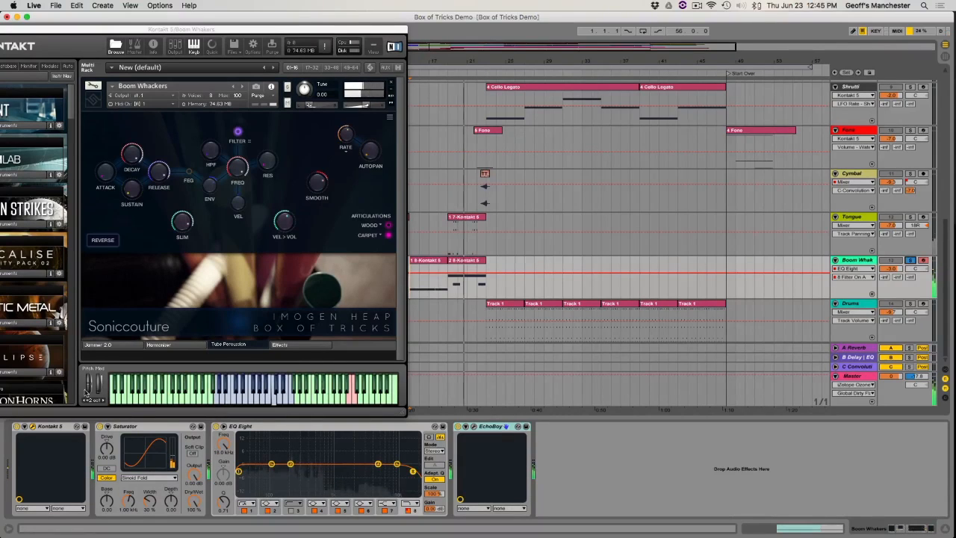
- View the Boom Whackers' Jammer 2.0 page and the Jackhammer preset in the track's EchoBoy plug-in, and close EchoBoy
{"action": "left_click", "coordinate": [110, 347]}
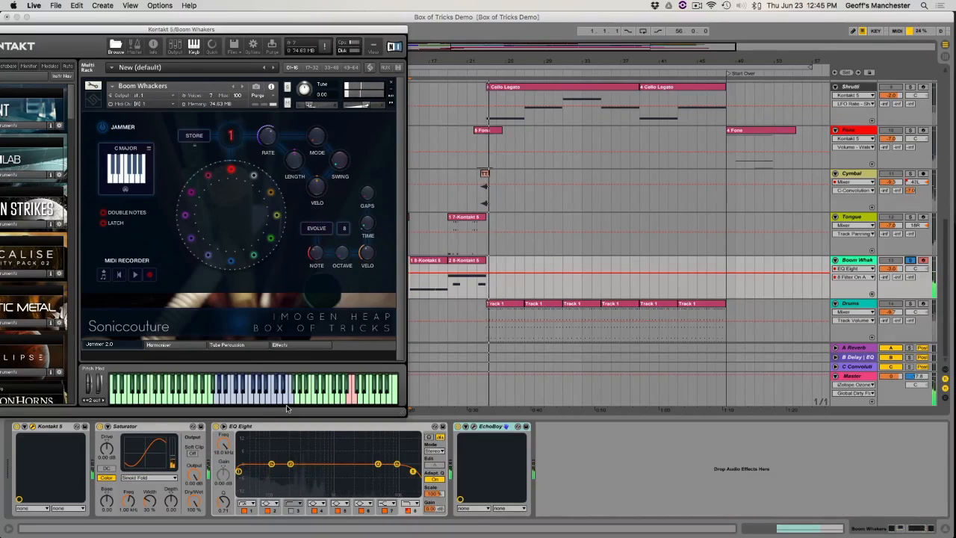
{"action": "left_click", "coordinate": [484, 427]}
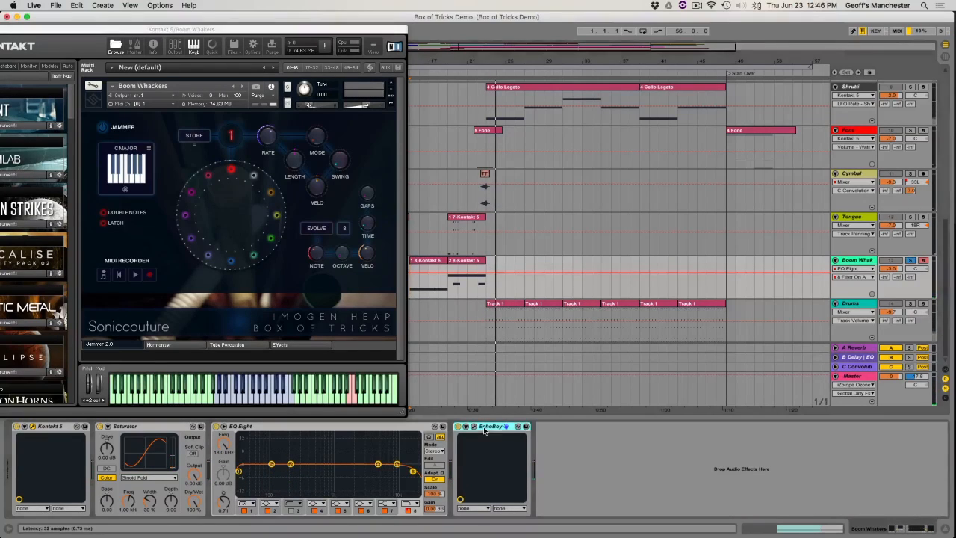
{"action": "left_click", "coordinate": [473, 427]}
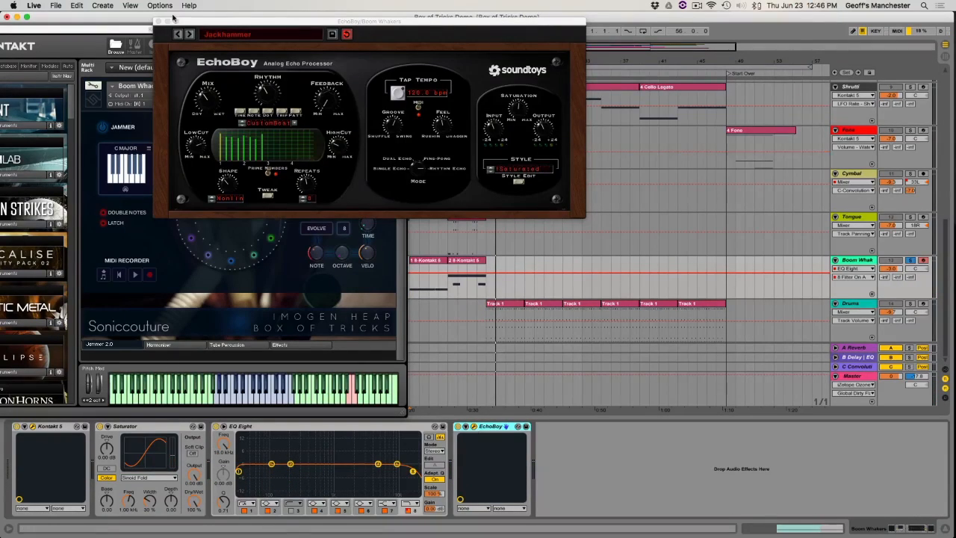
{"action": "left_click", "coordinate": [160, 21]}
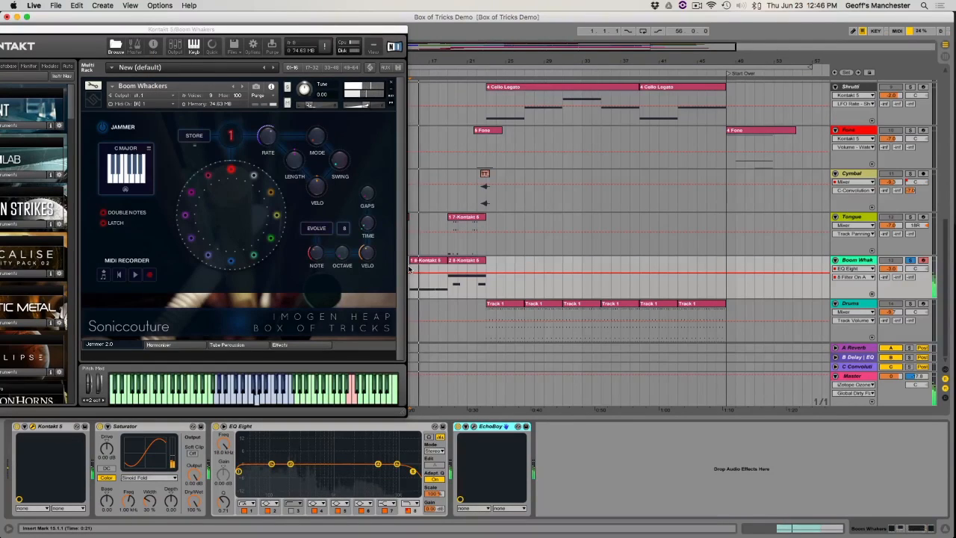
- Compare the Boom Whackers with EchoBoy bypassed and active, and return to the instrument's Tube Percussion page
{"action": "left_click", "coordinate": [458, 427]}
{"action": "left_click", "coordinate": [457, 426]}
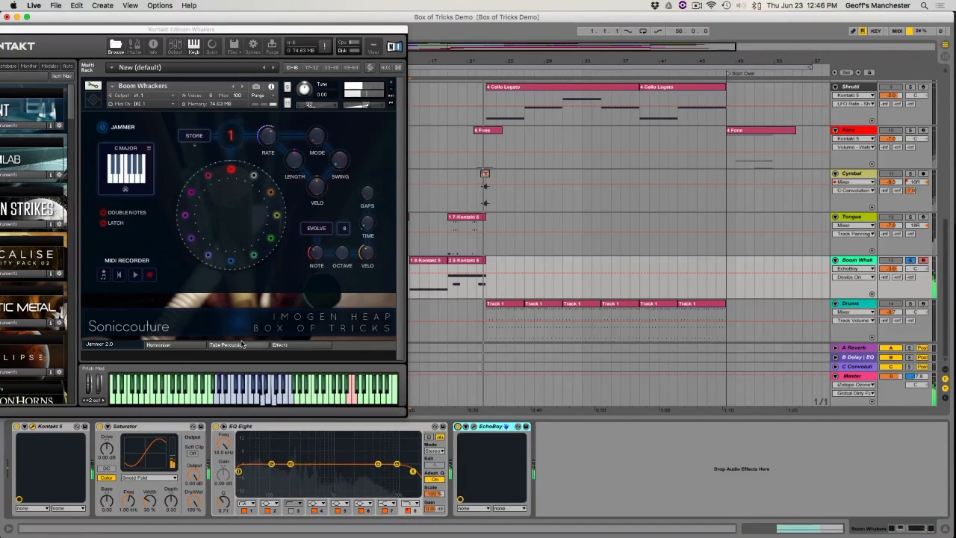
{"action": "left_click", "coordinate": [199, 346]}
{"action": "left_click", "coordinate": [229, 345]}
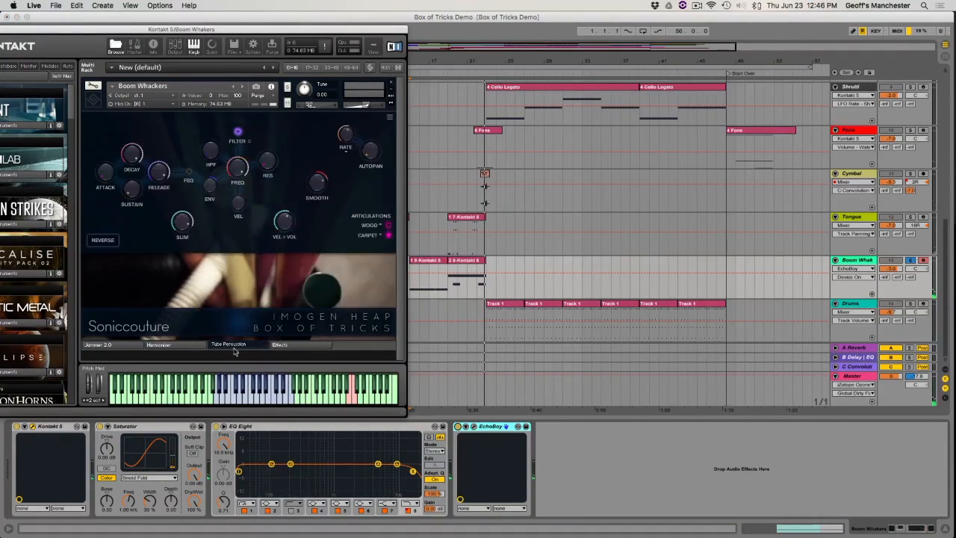
- Compare the Boom Whackers' Wood and Carpet articulations during playback, and adjust the Slim control with Wood selected
{"action": "left_click", "coordinate": [388, 225]}
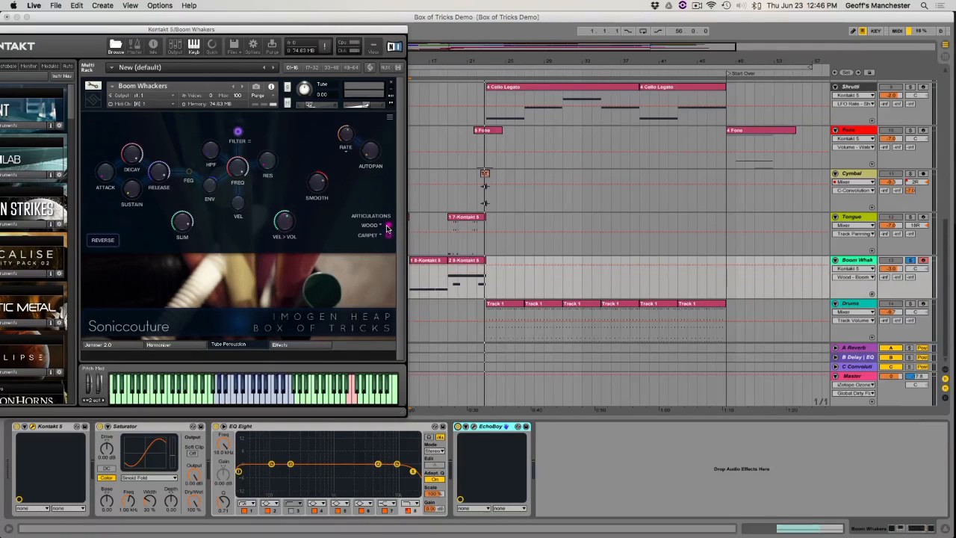
{"action": "left_click", "coordinate": [448, 291]}
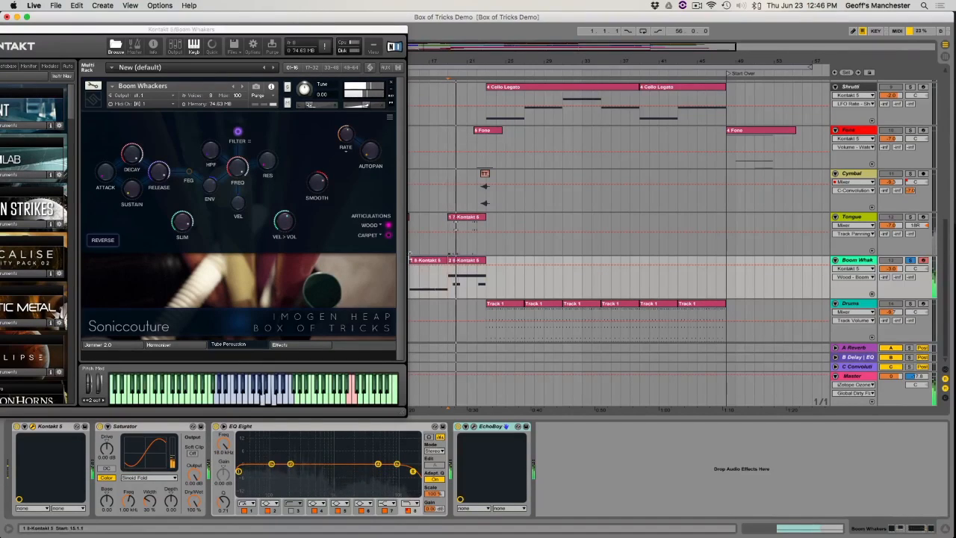
{"action": "left_click", "coordinate": [388, 235]}
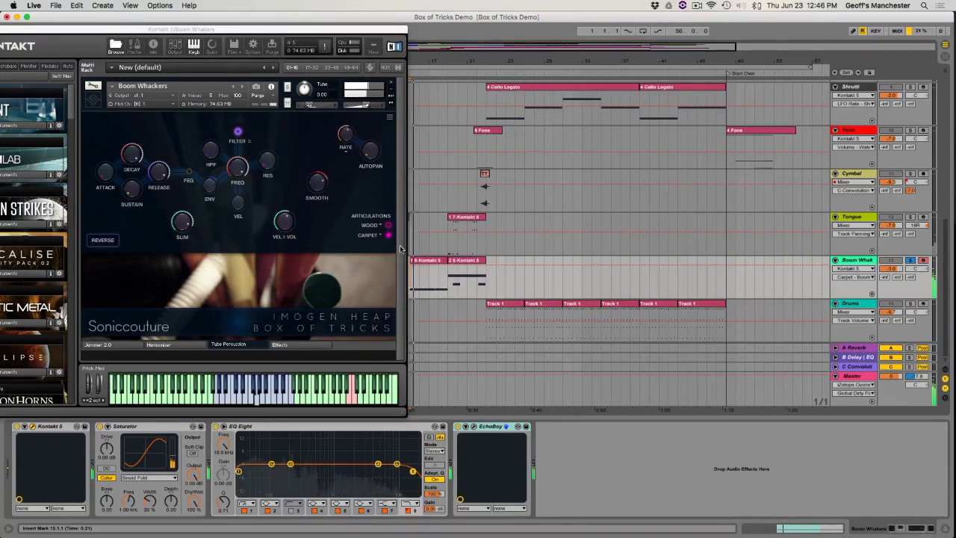
{"action": "left_click", "coordinate": [388, 224]}
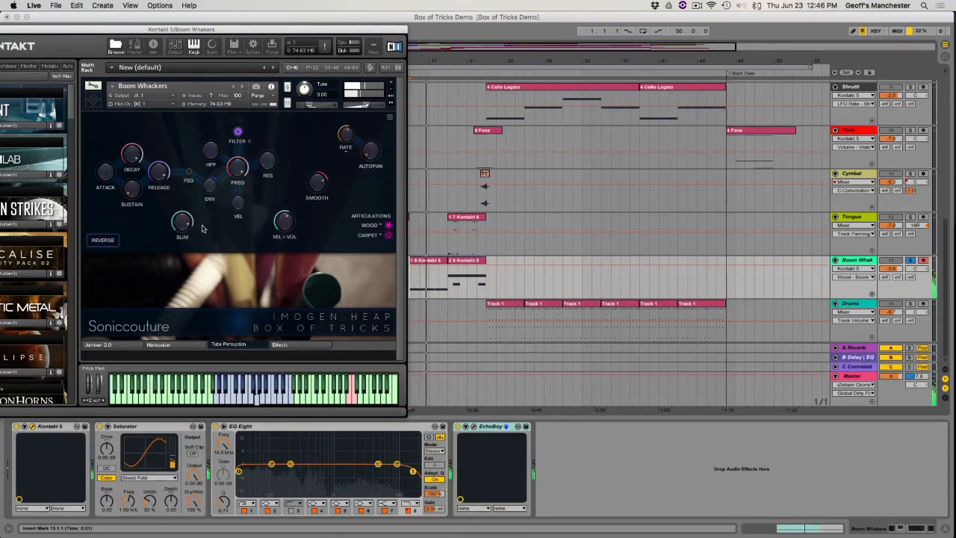
{"action": "mouse_move", "coordinate": [185, 222]}
{"action": "left_mouse_down"}
{"action": "mouse_move", "coordinate": [188, 307]}
{"action": "mouse_move", "coordinate": [184, 226]}
{"action": "mouse_move", "coordinate": [195, 227]}
{"action": "left_mouse_up"}
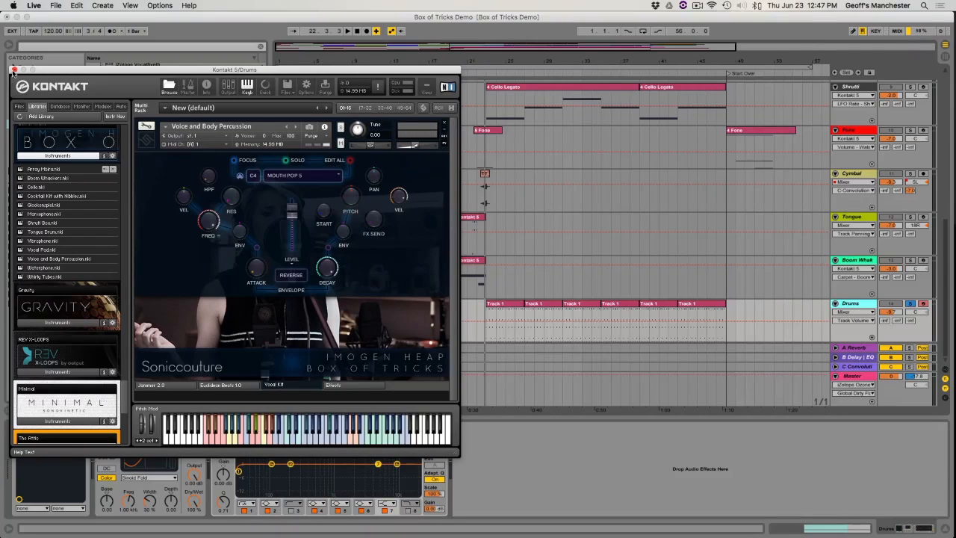
- Reopen the Drums track's Voice and Body Percussion instrument in Kontakt and unsolo the track
{"action": "left_click", "coordinate": [14, 70]}
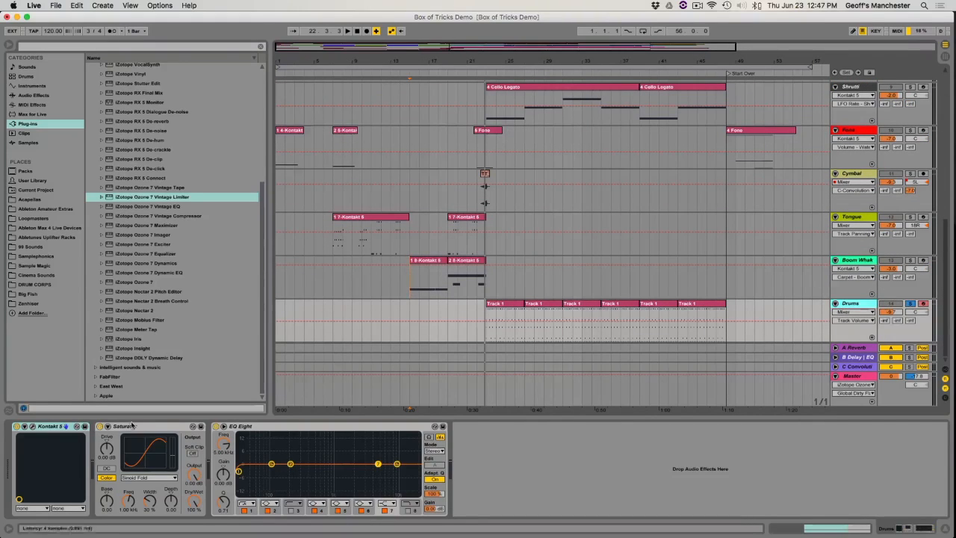
{"action": "left_click", "coordinate": [33, 427]}
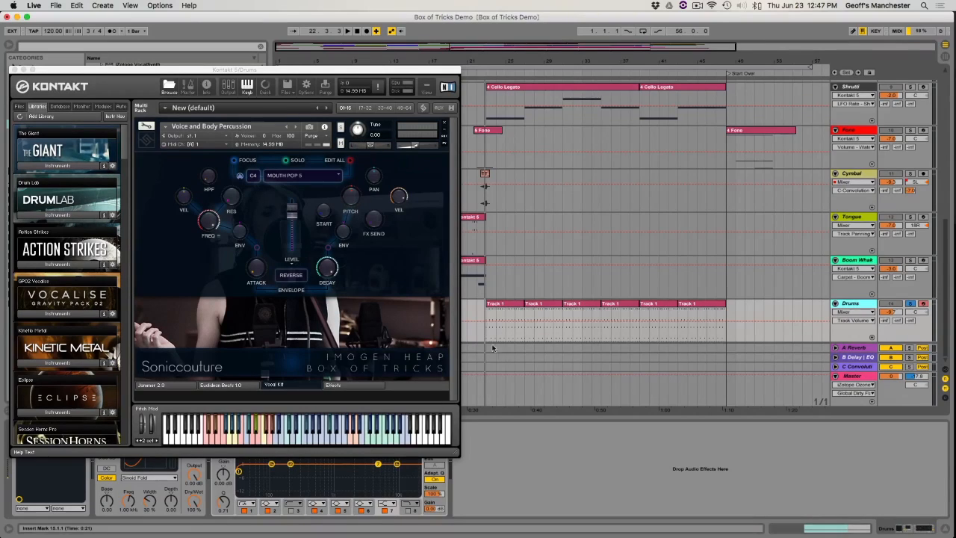
{"action": "left_click", "coordinate": [910, 304]}
- Play the arrangement from 23.1.1, solo the Drums track during playback, and stop
{"action": "left_click", "coordinate": [487, 316]}
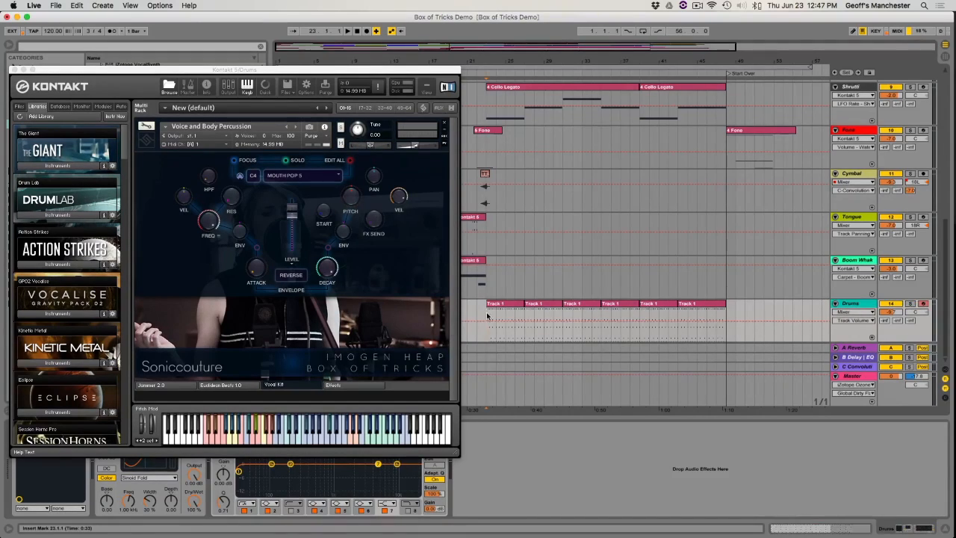
{"action": "key", "text": "space"}
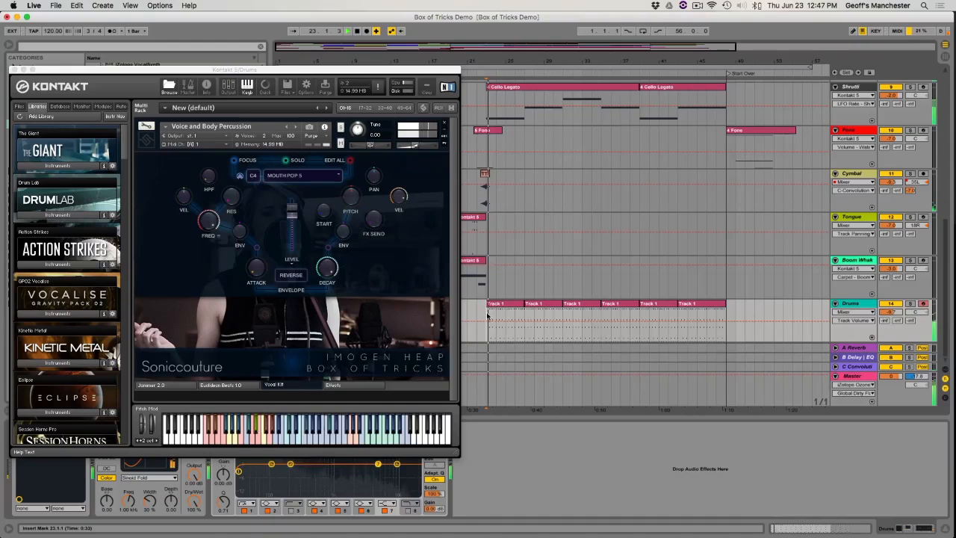
{"action": "left_click", "coordinate": [912, 303]}
{"action": "key", "text": "space"}
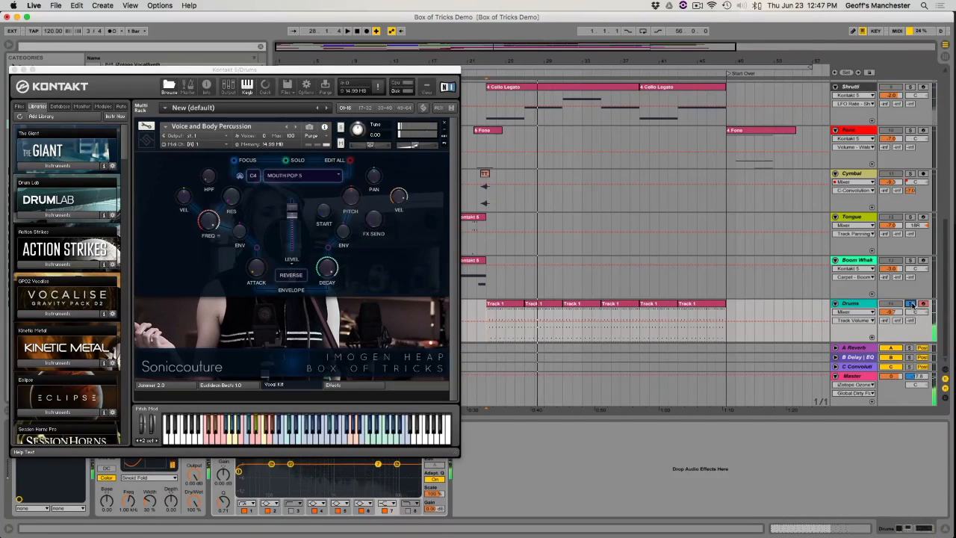
- Look at the Jammer 2.0 page, start the Euclidean Beats 1.0 sequencer, and set its first ring's Accent to 3
{"action": "left_click", "coordinate": [174, 386]}
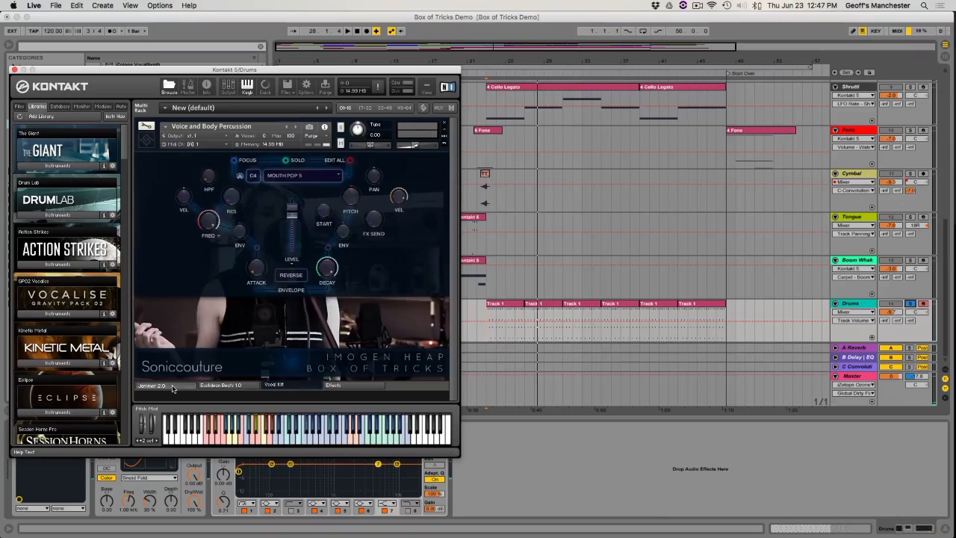
{"action": "left_click", "coordinate": [225, 386]}
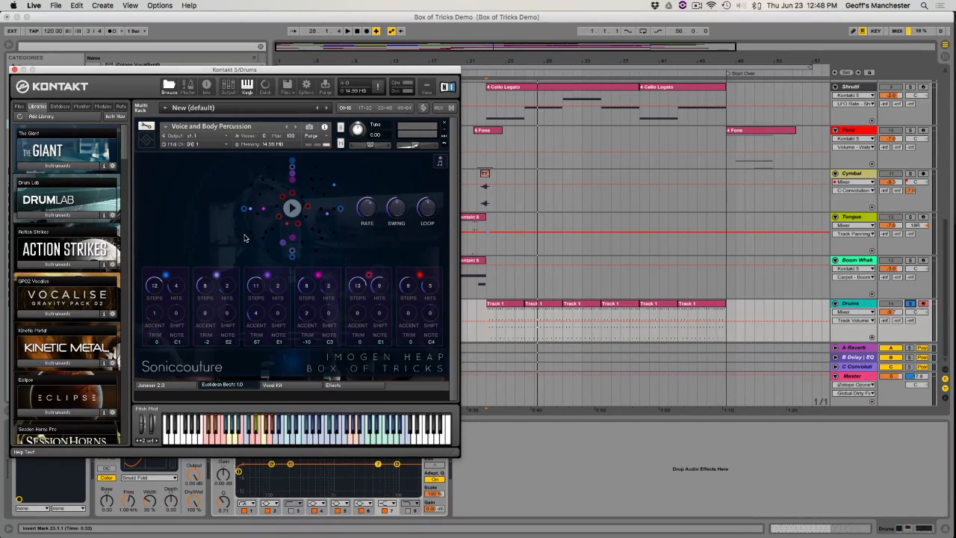
{"action": "left_click", "coordinate": [292, 208]}
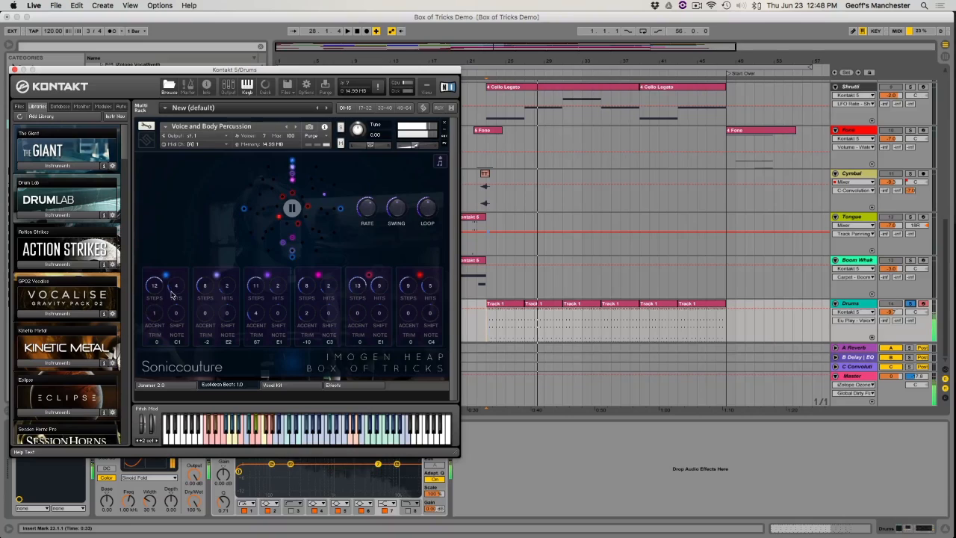
{"action": "mouse_move", "coordinate": [157, 289]}
{"action": "left_mouse_down"}
{"action": "mouse_move", "coordinate": [152, 332]}
{"action": "mouse_move", "coordinate": [148, 302]}
{"action": "mouse_move", "coordinate": [178, 269]}
{"action": "mouse_move", "coordinate": [177, 234]}
{"action": "mouse_move", "coordinate": [172, 292]}
{"action": "mouse_move", "coordinate": [153, 319]}
{"action": "mouse_move", "coordinate": [146, 250]}
{"action": "mouse_move", "coordinate": [147, 302]}
{"action": "left_mouse_up"}
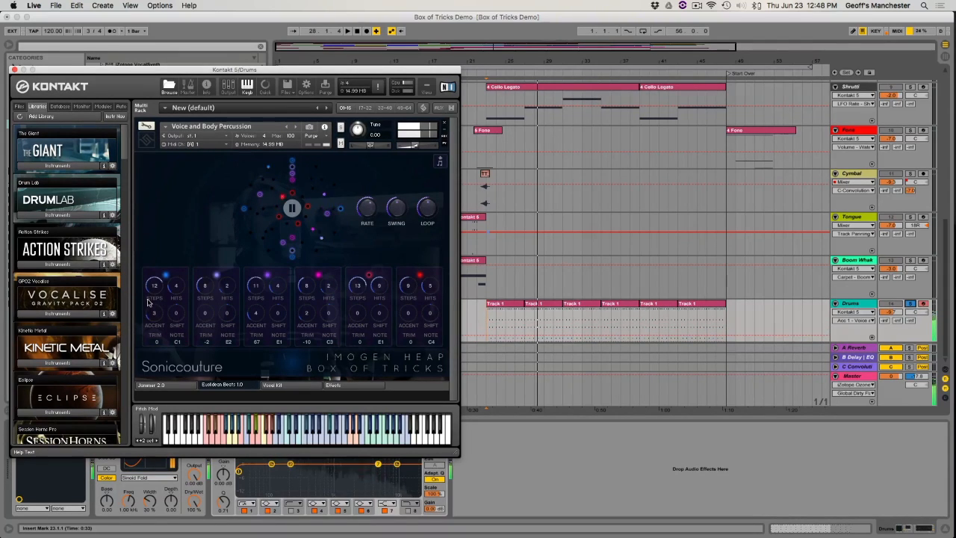
- Lower the Swing to its minimum and set the third ring to 3 hits on note C2, temporarily switching off the first two rings
{"action": "left_click", "coordinate": [167, 275]}
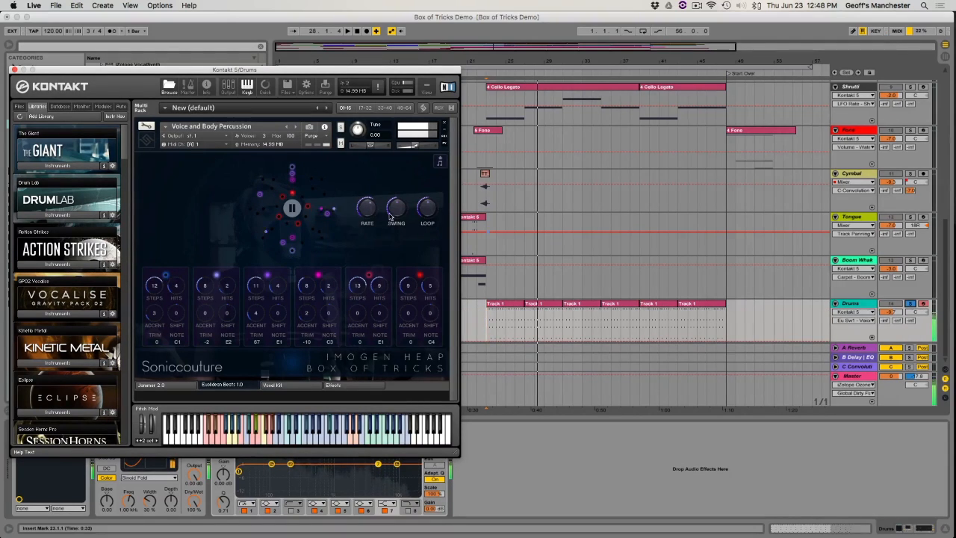
{"action": "left_click_drag", "start_coordinate": [392, 212], "coordinate": [394, 277]}
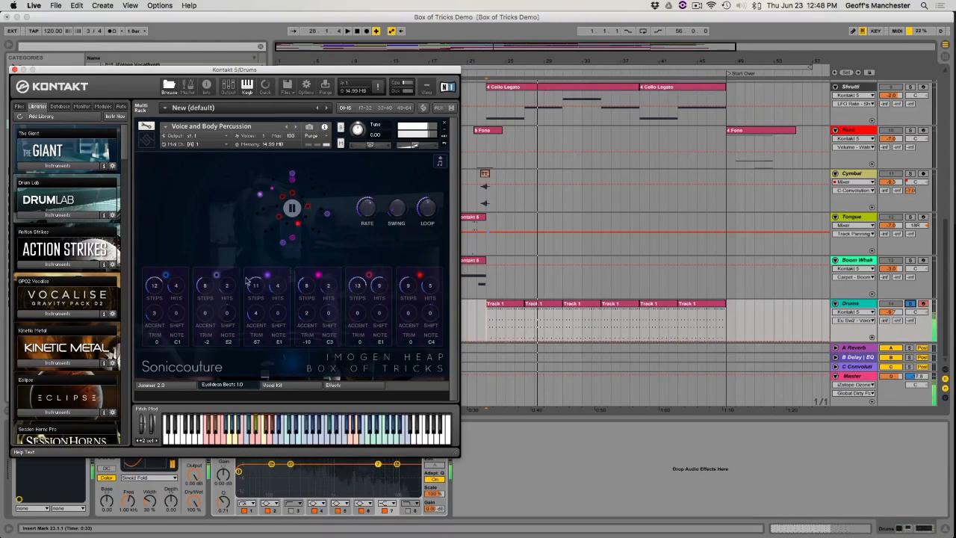
{"action": "left_click_drag", "start_coordinate": [277, 343], "coordinate": [277, 340]}
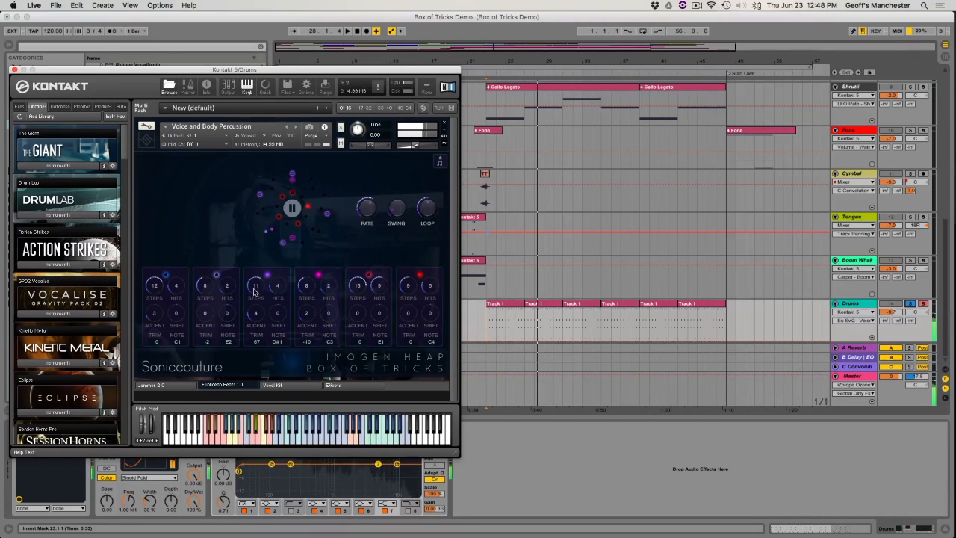
{"action": "left_click", "coordinate": [276, 296]}
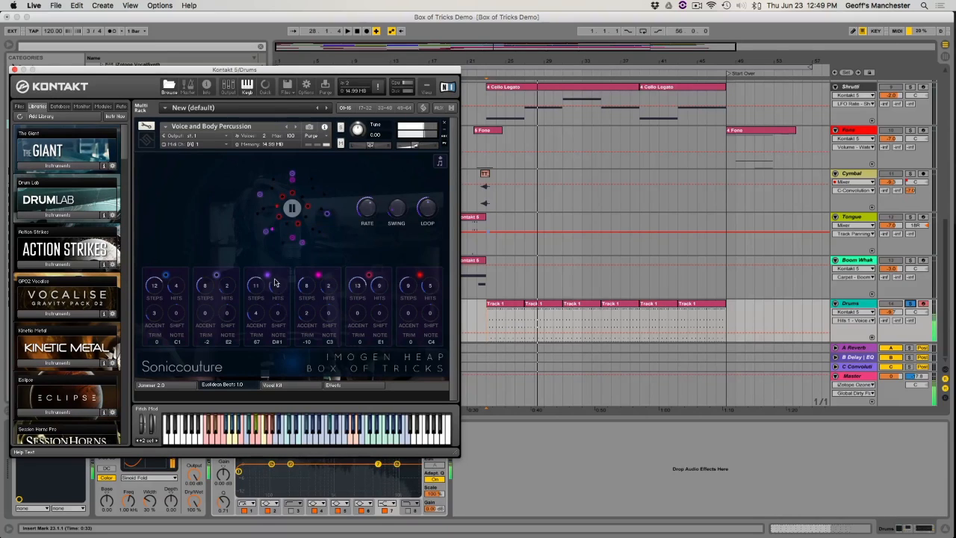
{"action": "left_click_drag", "start_coordinate": [275, 278], "coordinate": [276, 334]}
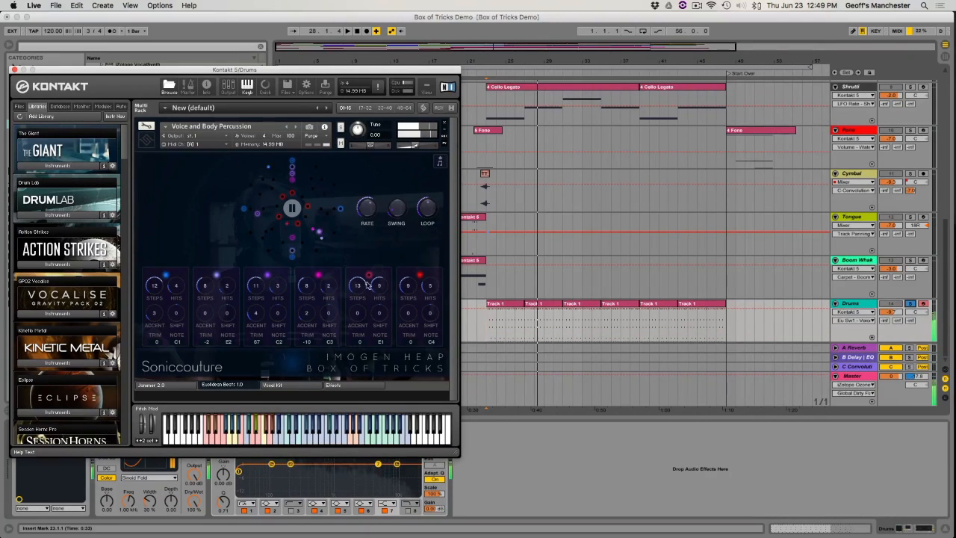
- Switch on the fifth ring with 7 hits on note A-2, and set the sequencer's Loop value to 74
{"action": "left_click_drag", "start_coordinate": [382, 343], "coordinate": [382, 357]}
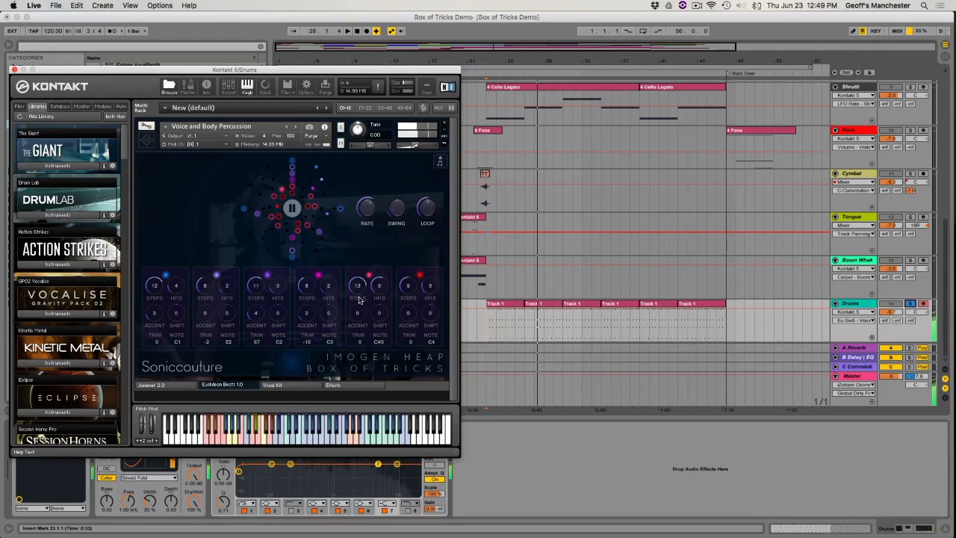
{"action": "left_click_drag", "start_coordinate": [377, 291], "coordinate": [376, 268]}
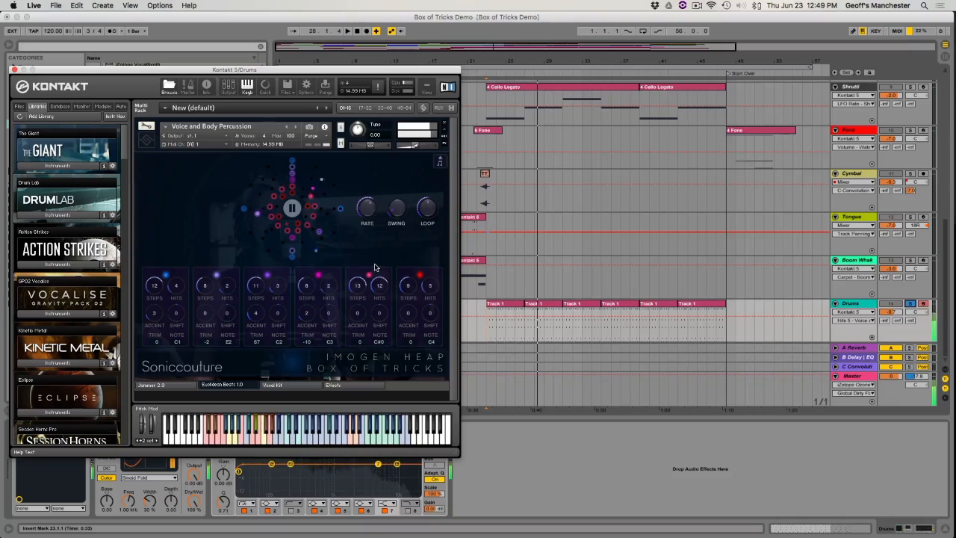
{"action": "left_click_drag", "start_coordinate": [381, 291], "coordinate": [377, 361]}
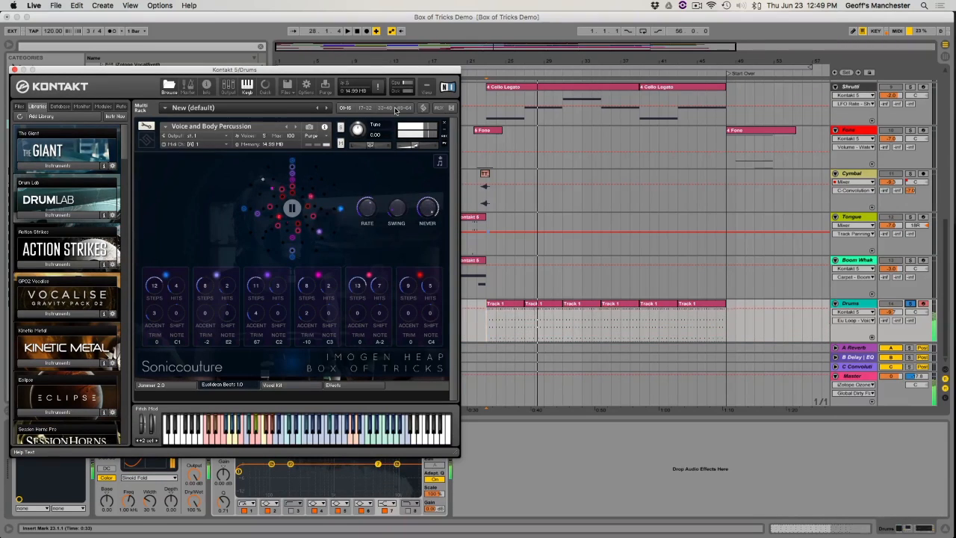
{"action": "left_click_drag", "start_coordinate": [395, 91], "coordinate": [401, 214]}
{"action": "left_click_drag", "start_coordinate": [412, 281], "coordinate": [420, 199]}
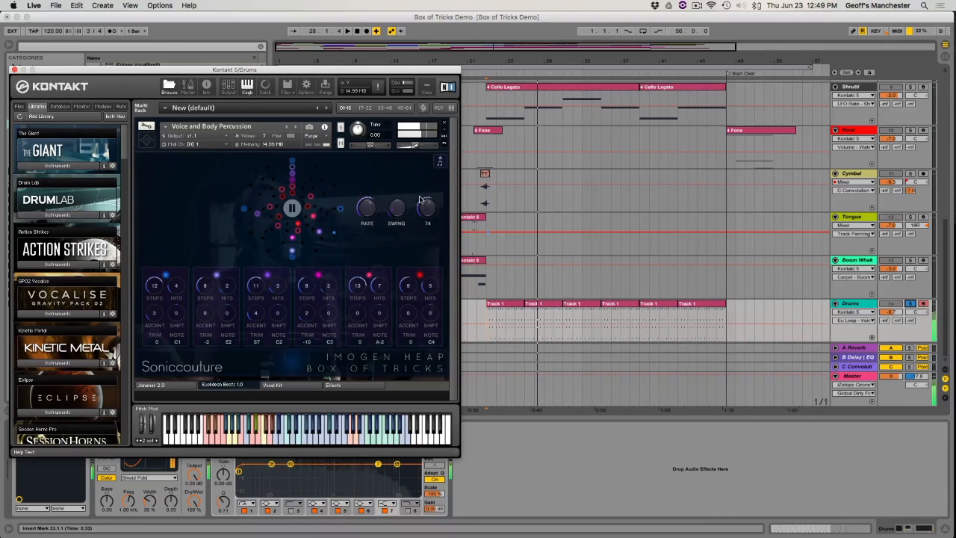
- Set the sixth ring to 6 steps on note C#3 and the fifth ring to 12 steps with 6 hits
{"action": "left_click", "coordinate": [408, 288]}
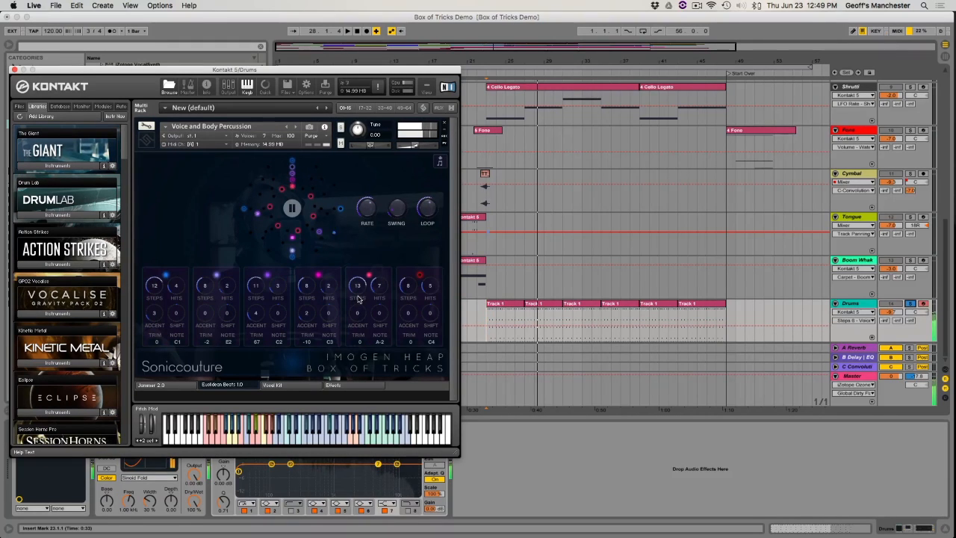
{"action": "mouse_move", "coordinate": [358, 298]}
{"action": "left_mouse_down"}
{"action": "mouse_move", "coordinate": [359, 338]}
{"action": "mouse_move", "coordinate": [376, 296]}
{"action": "left_mouse_up"}
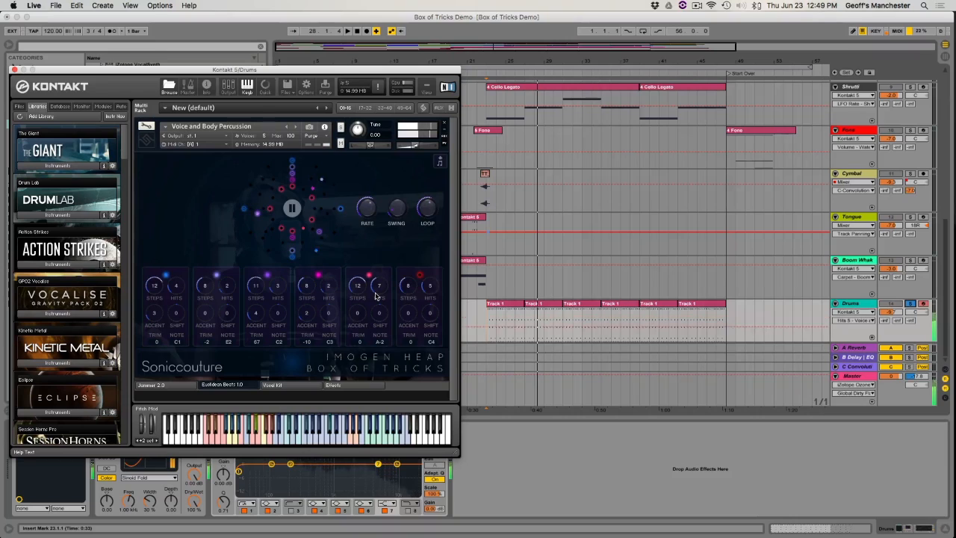
{"action": "left_click_drag", "start_coordinate": [379, 288], "coordinate": [407, 312]}
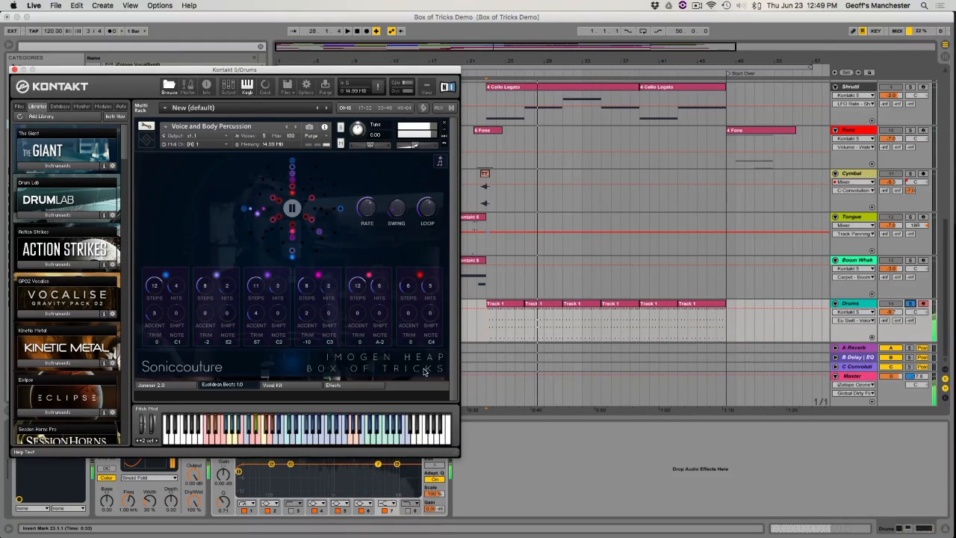
{"action": "left_click_drag", "start_coordinate": [431, 342], "coordinate": [430, 352]}
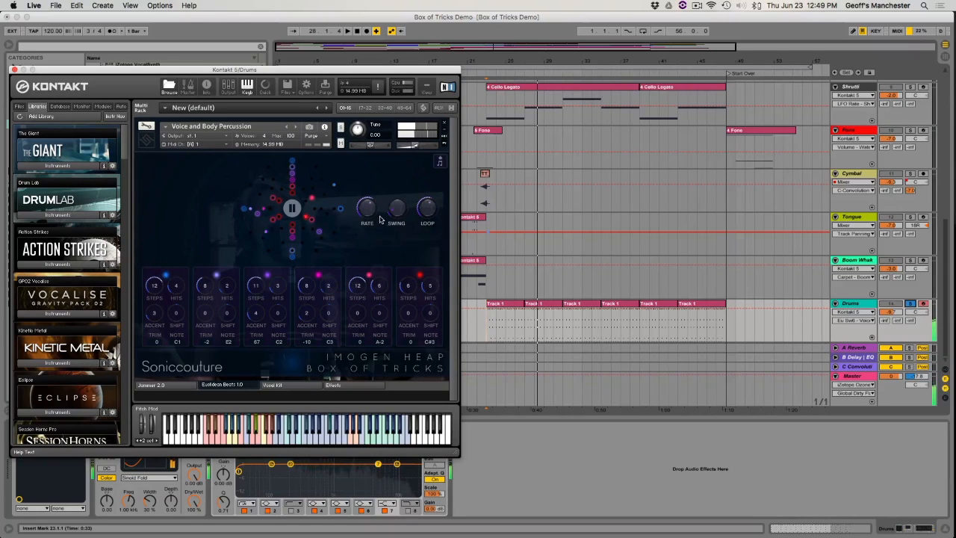
- Try different sequencer Rate settings and sounds for the fourth ring, settling its note on A3
{"action": "left_click_drag", "start_coordinate": [375, 215], "coordinate": [368, 242]}
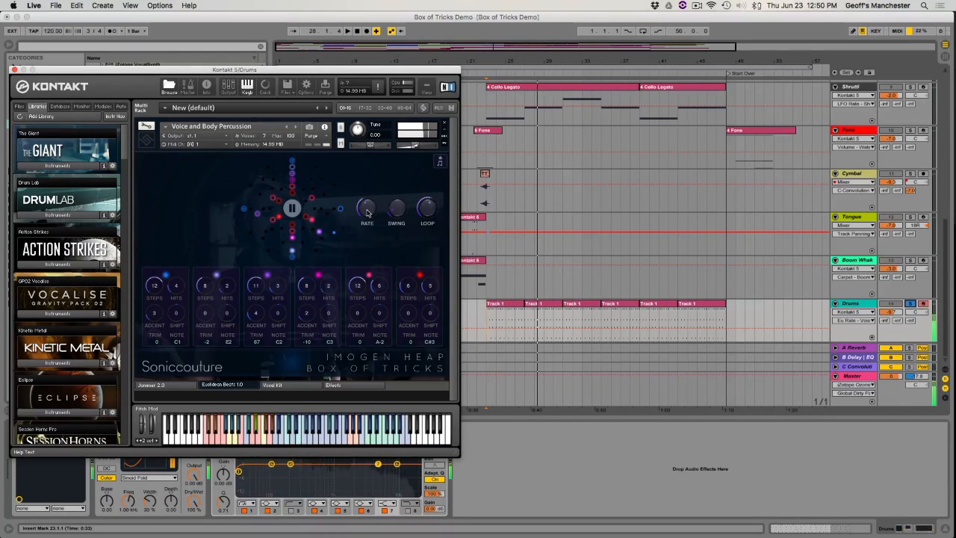
{"action": "left_click_drag", "start_coordinate": [332, 345], "coordinate": [331, 345]}
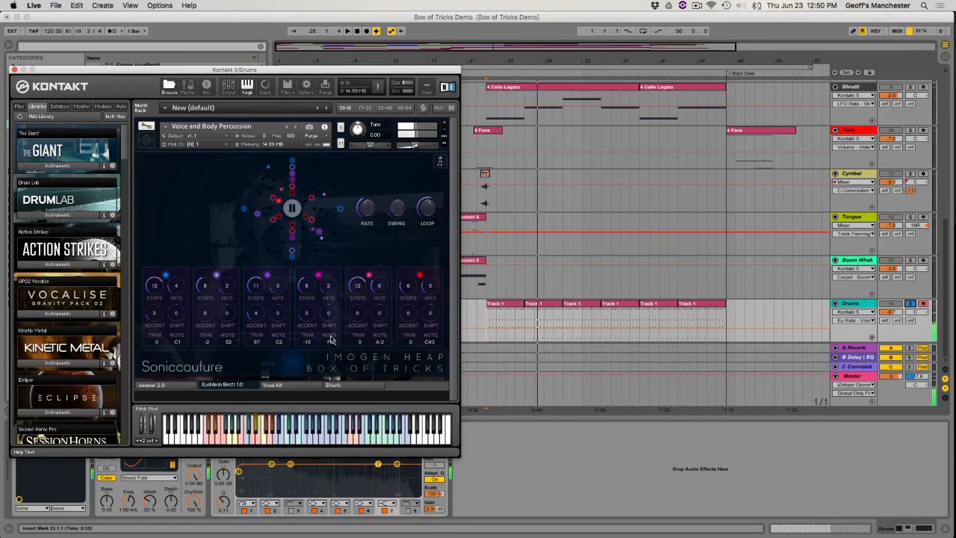
{"action": "left_click_drag", "start_coordinate": [332, 339], "coordinate": [331, 337]}
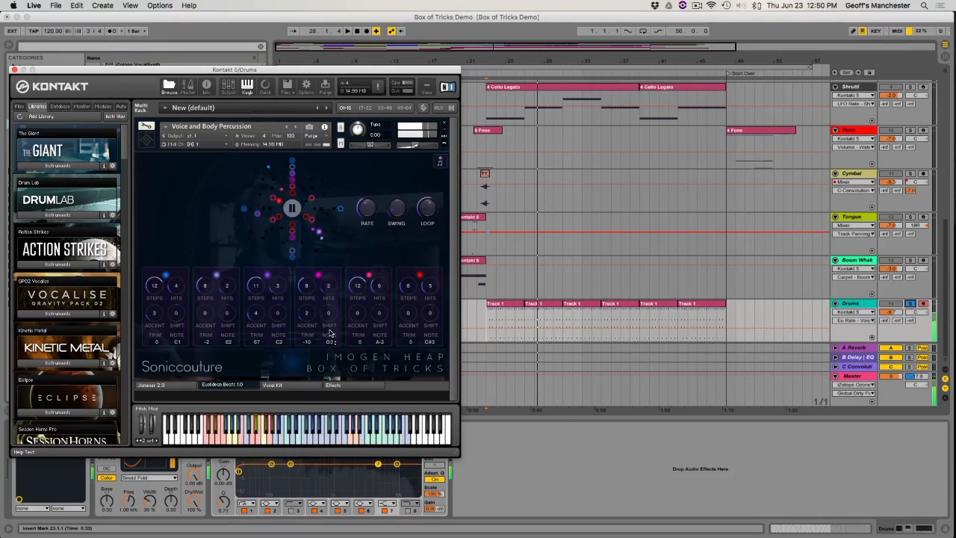
{"action": "left_click_drag", "start_coordinate": [330, 331], "coordinate": [330, 333]}
{"action": "left_click_drag", "start_coordinate": [370, 210], "coordinate": [351, 250]}
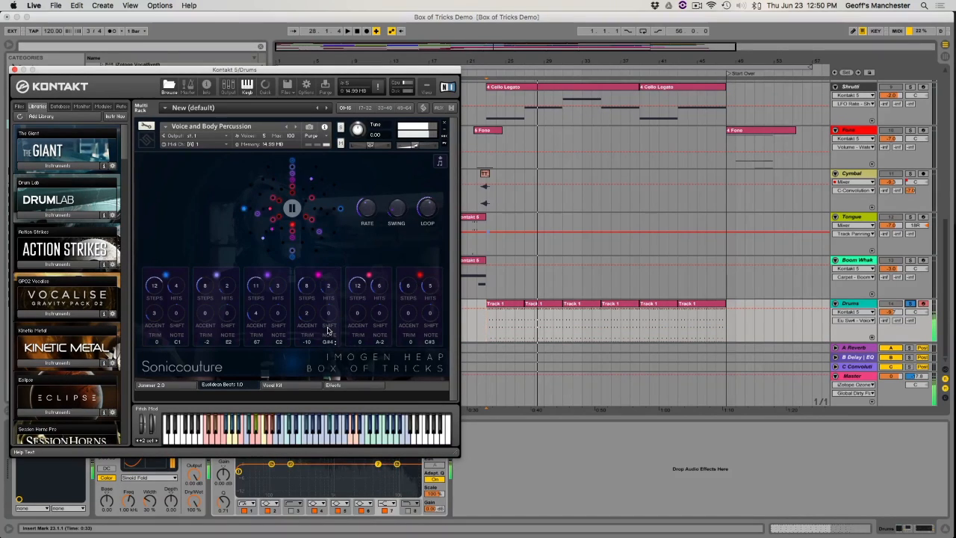
{"action": "left_click_drag", "start_coordinate": [328, 342], "coordinate": [329, 363]}
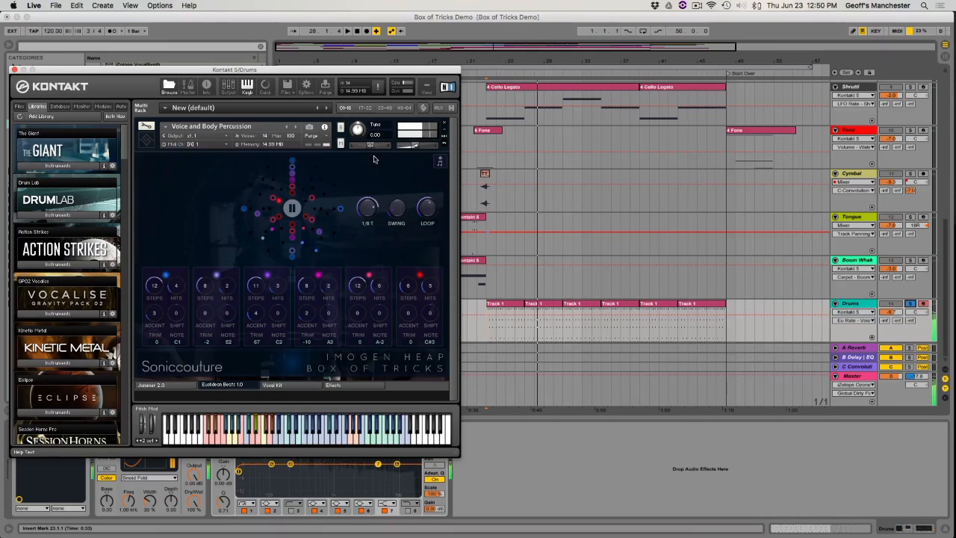
- Lower the sequencer's Rate from 1/8 T, raise the Swing to about 15%, and readjust the Loop control
{"action": "left_click_drag", "start_coordinate": [366, 208], "coordinate": [356, 239]}
{"action": "left_click_drag", "start_coordinate": [397, 209], "coordinate": [401, 154]}
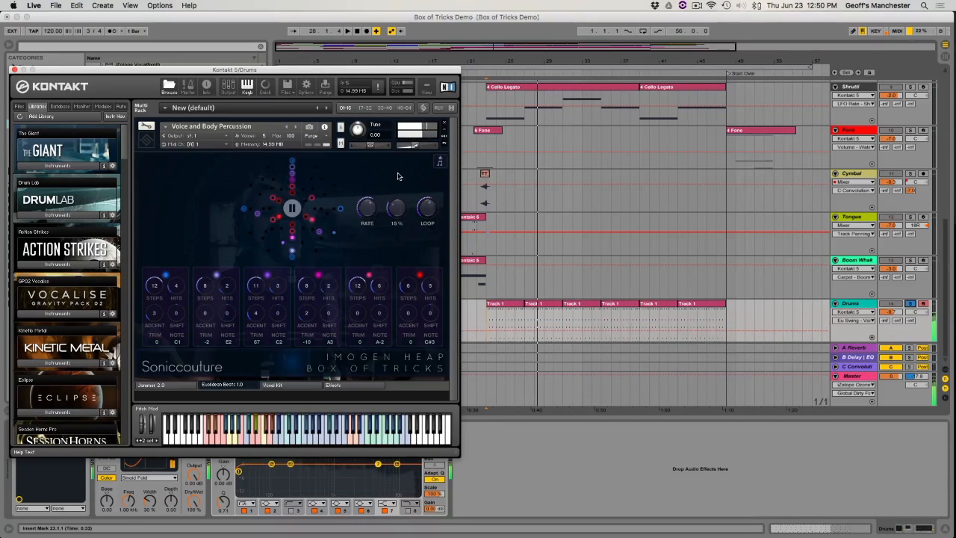
{"action": "left_click_drag", "start_coordinate": [427, 212], "coordinate": [421, 267]}
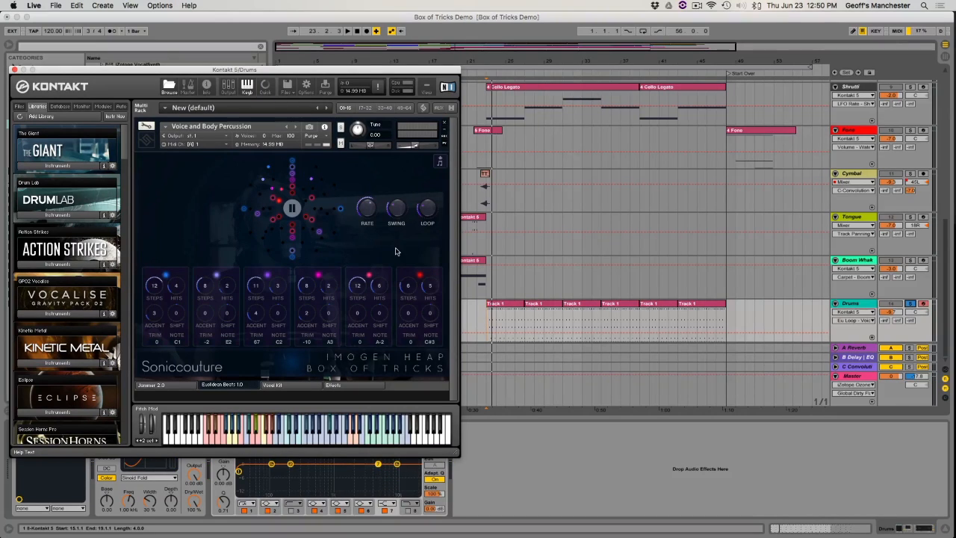